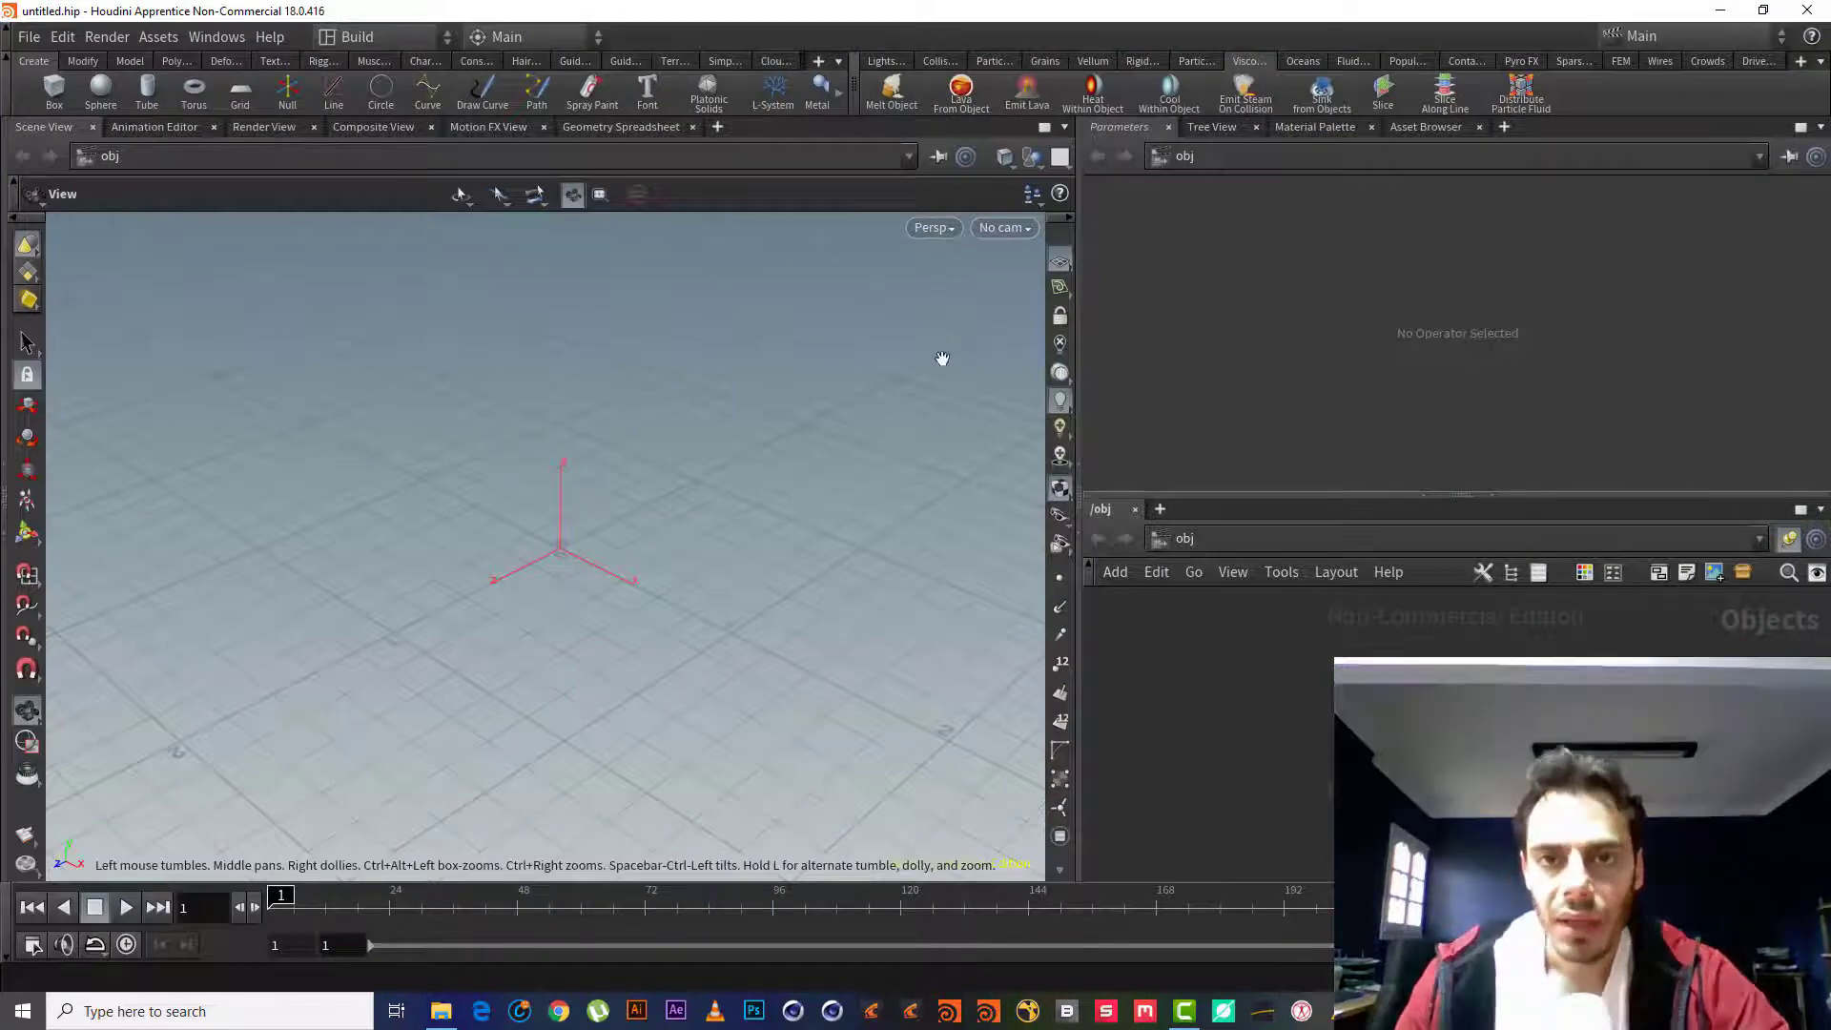
Look through the lights, collisions, grains and rigid body tool shelves and bring the viscous fluid tools back up
click(872, 63)
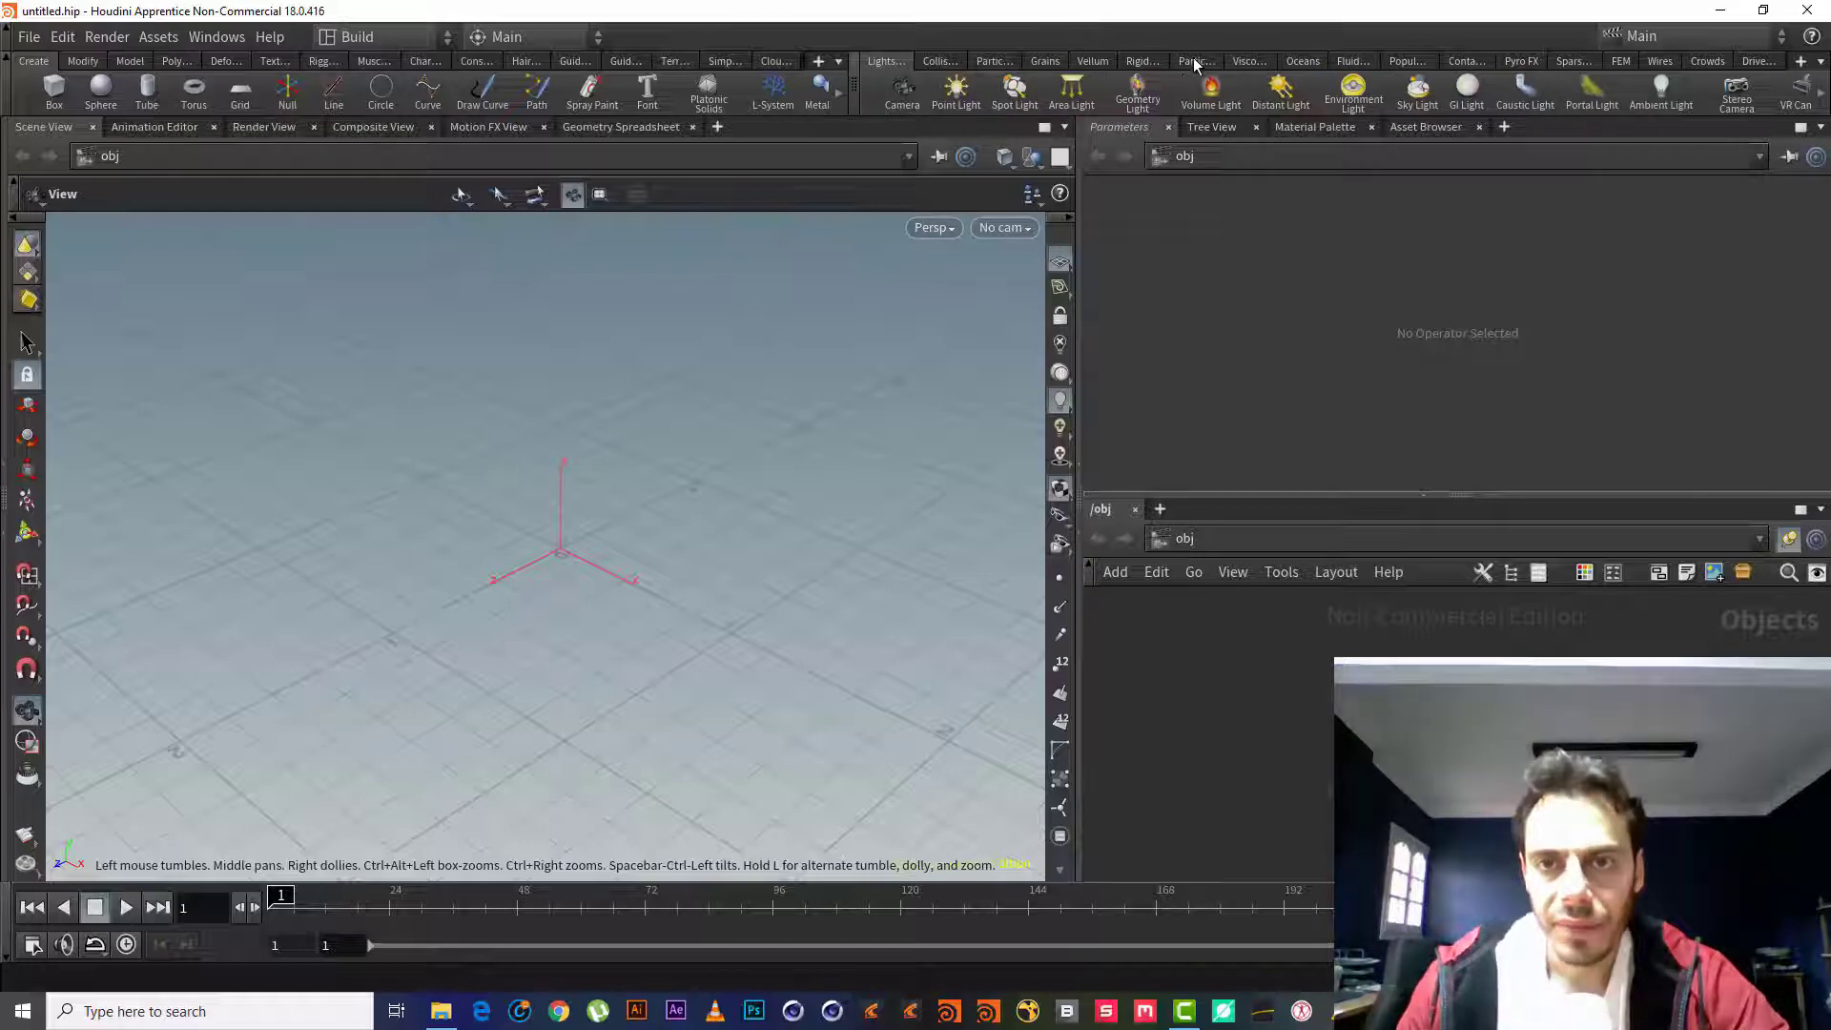
click(1244, 64)
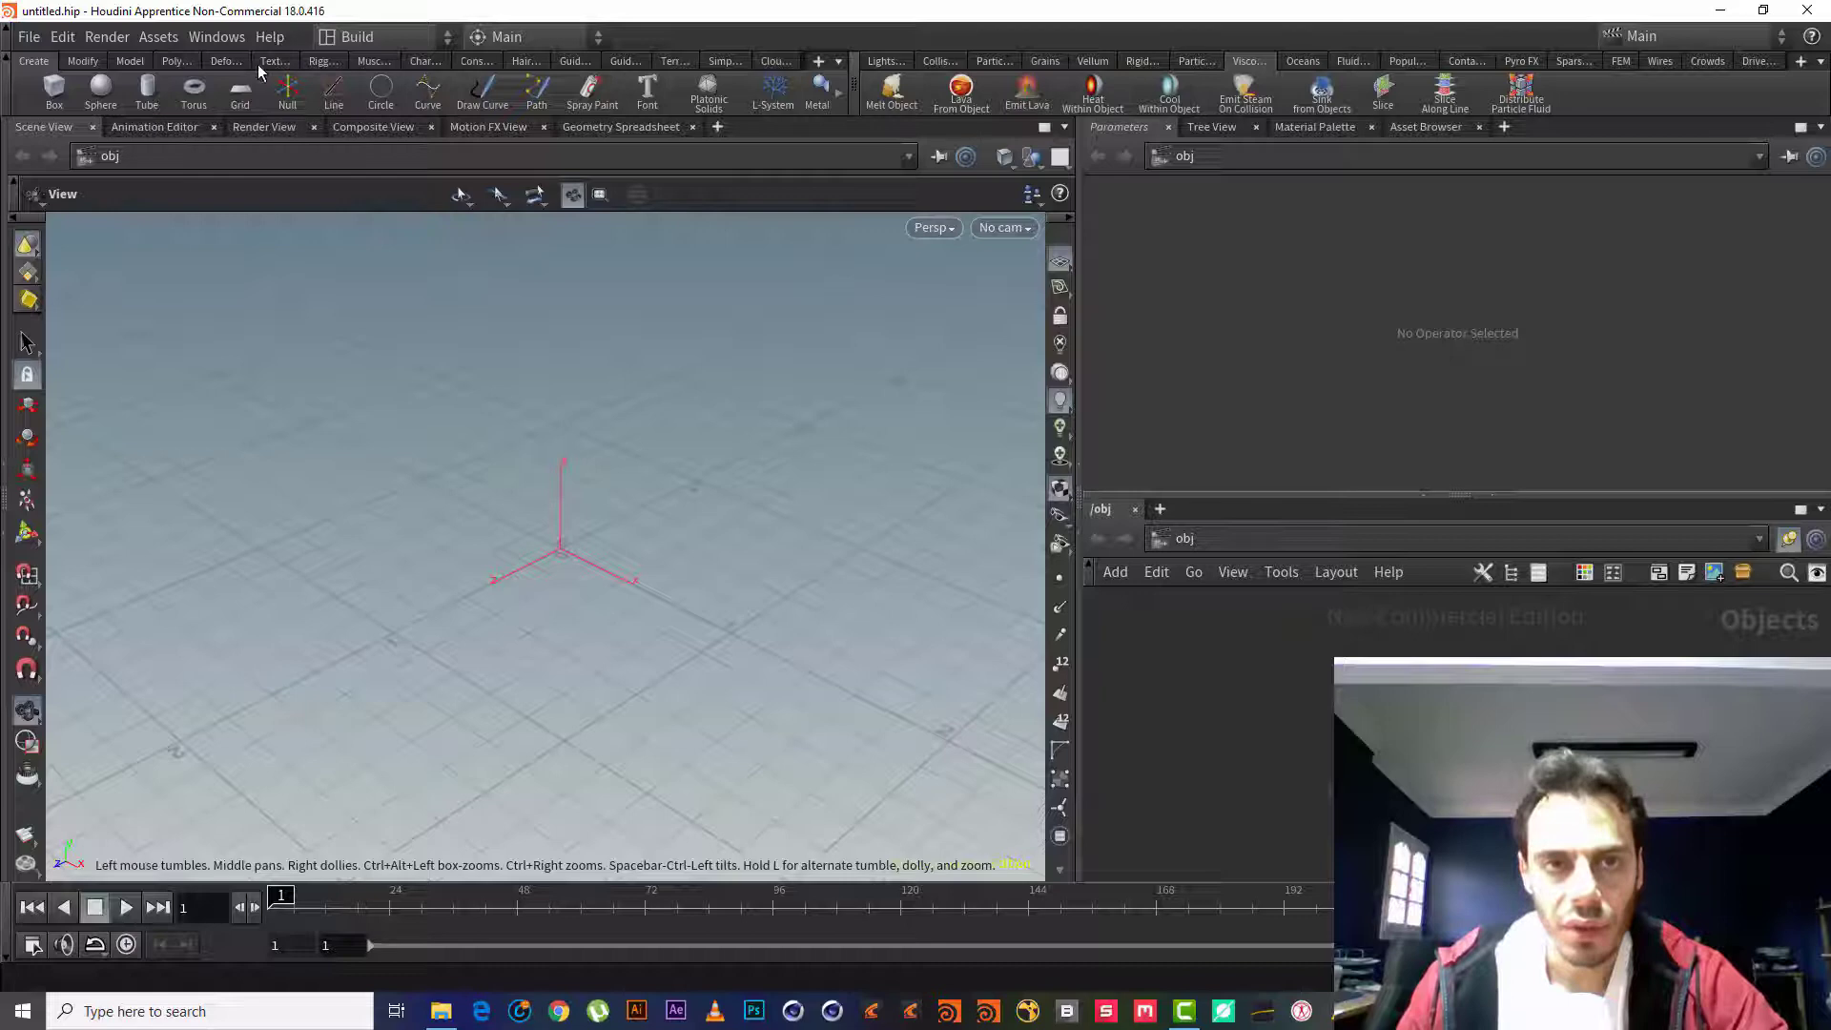
click(888, 61)
click(982, 61)
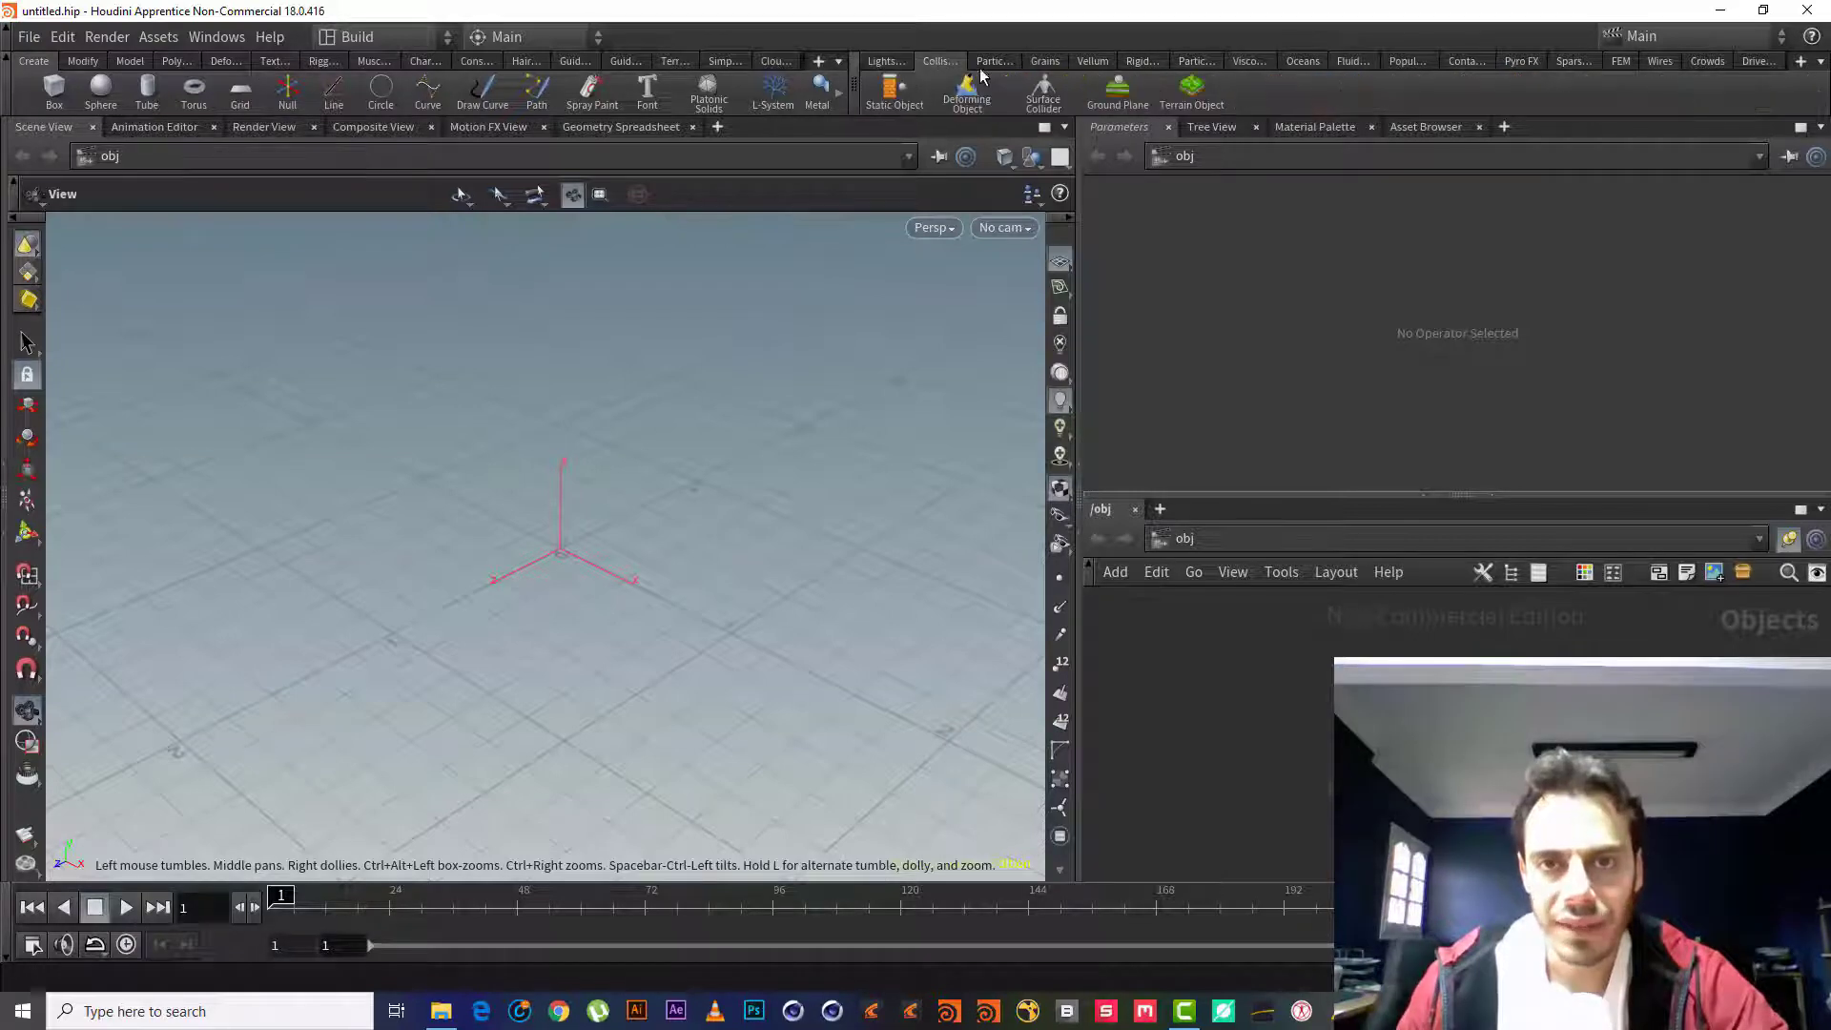
click(1044, 61)
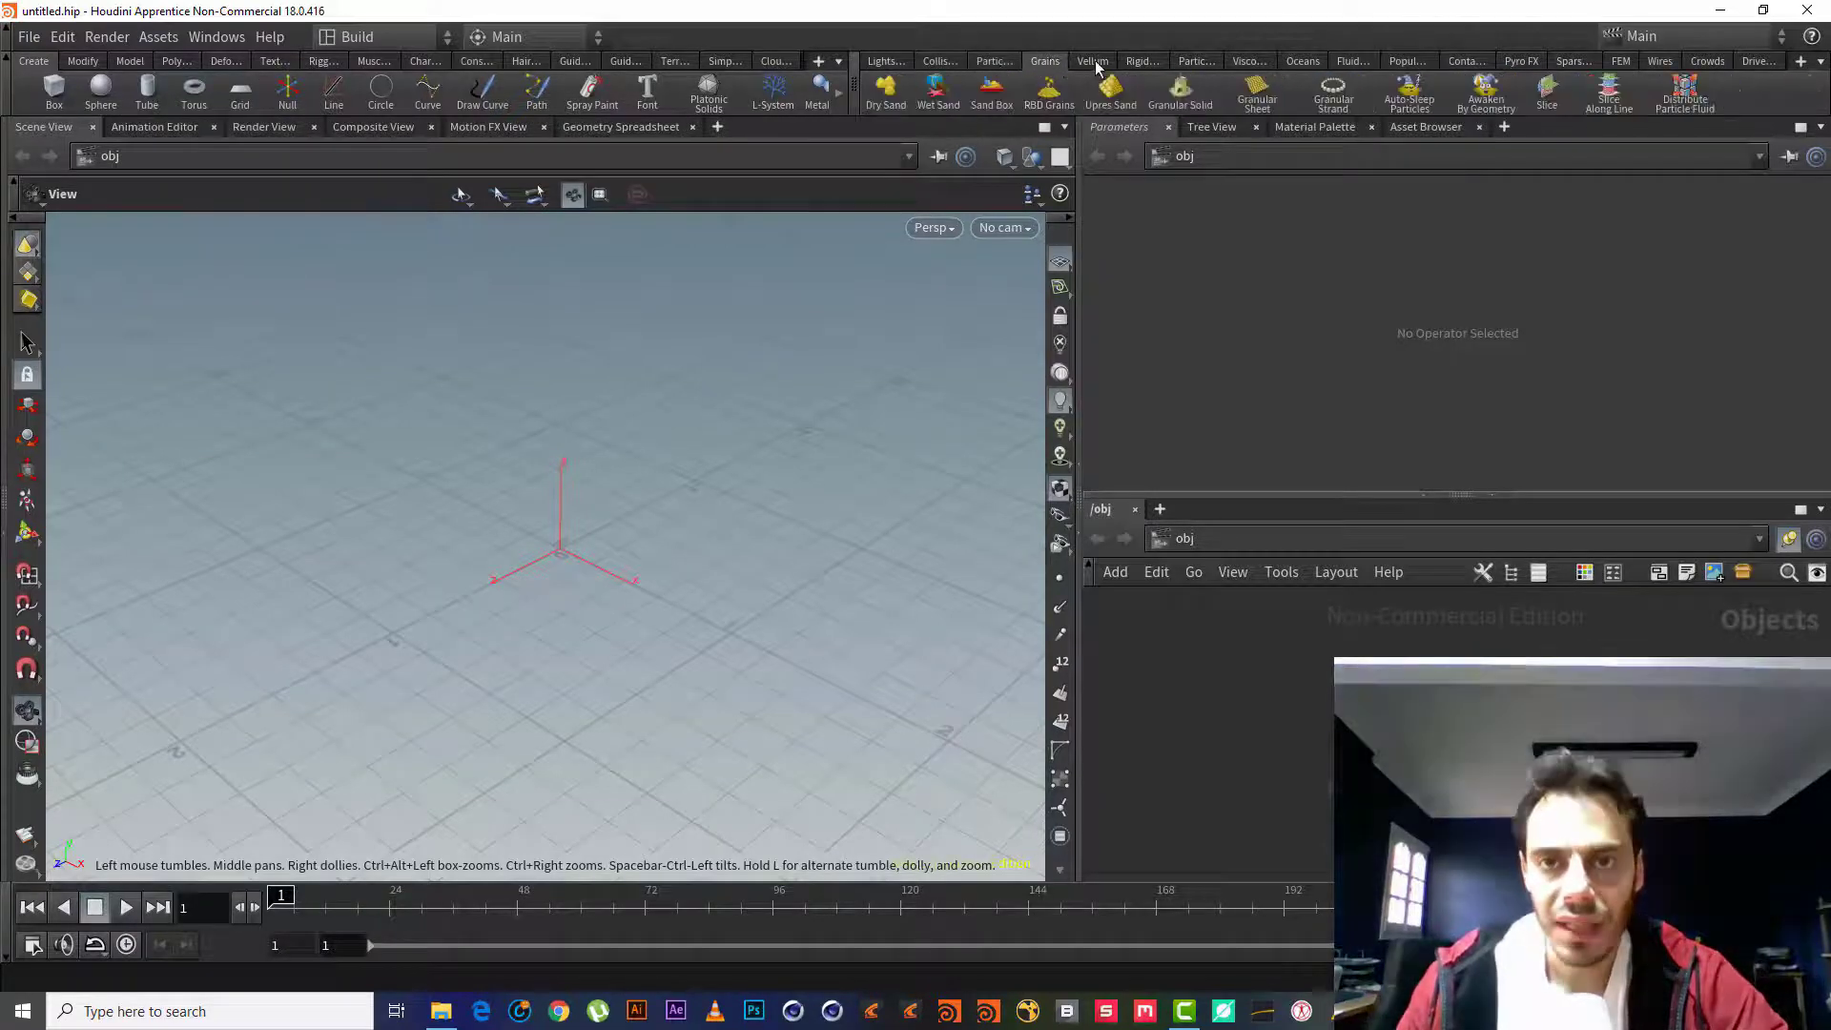
click(1093, 61)
click(1143, 60)
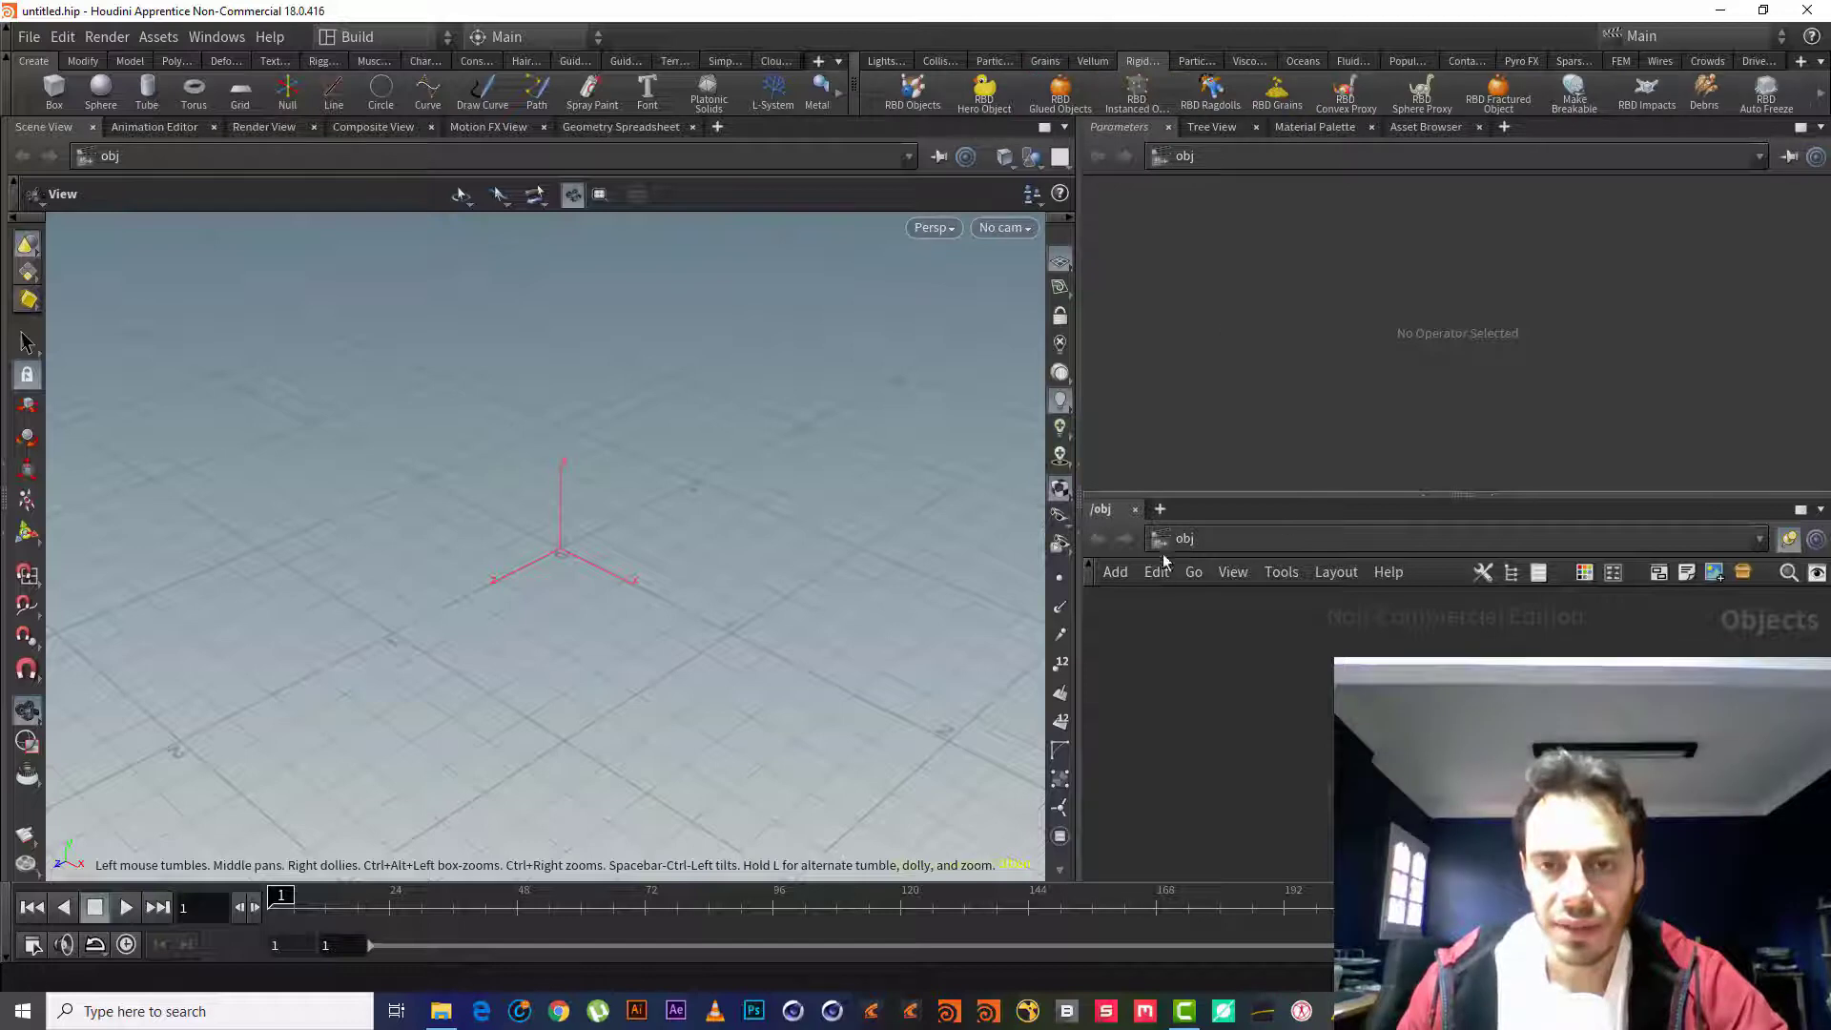
drag(1076, 402, 1015, 401)
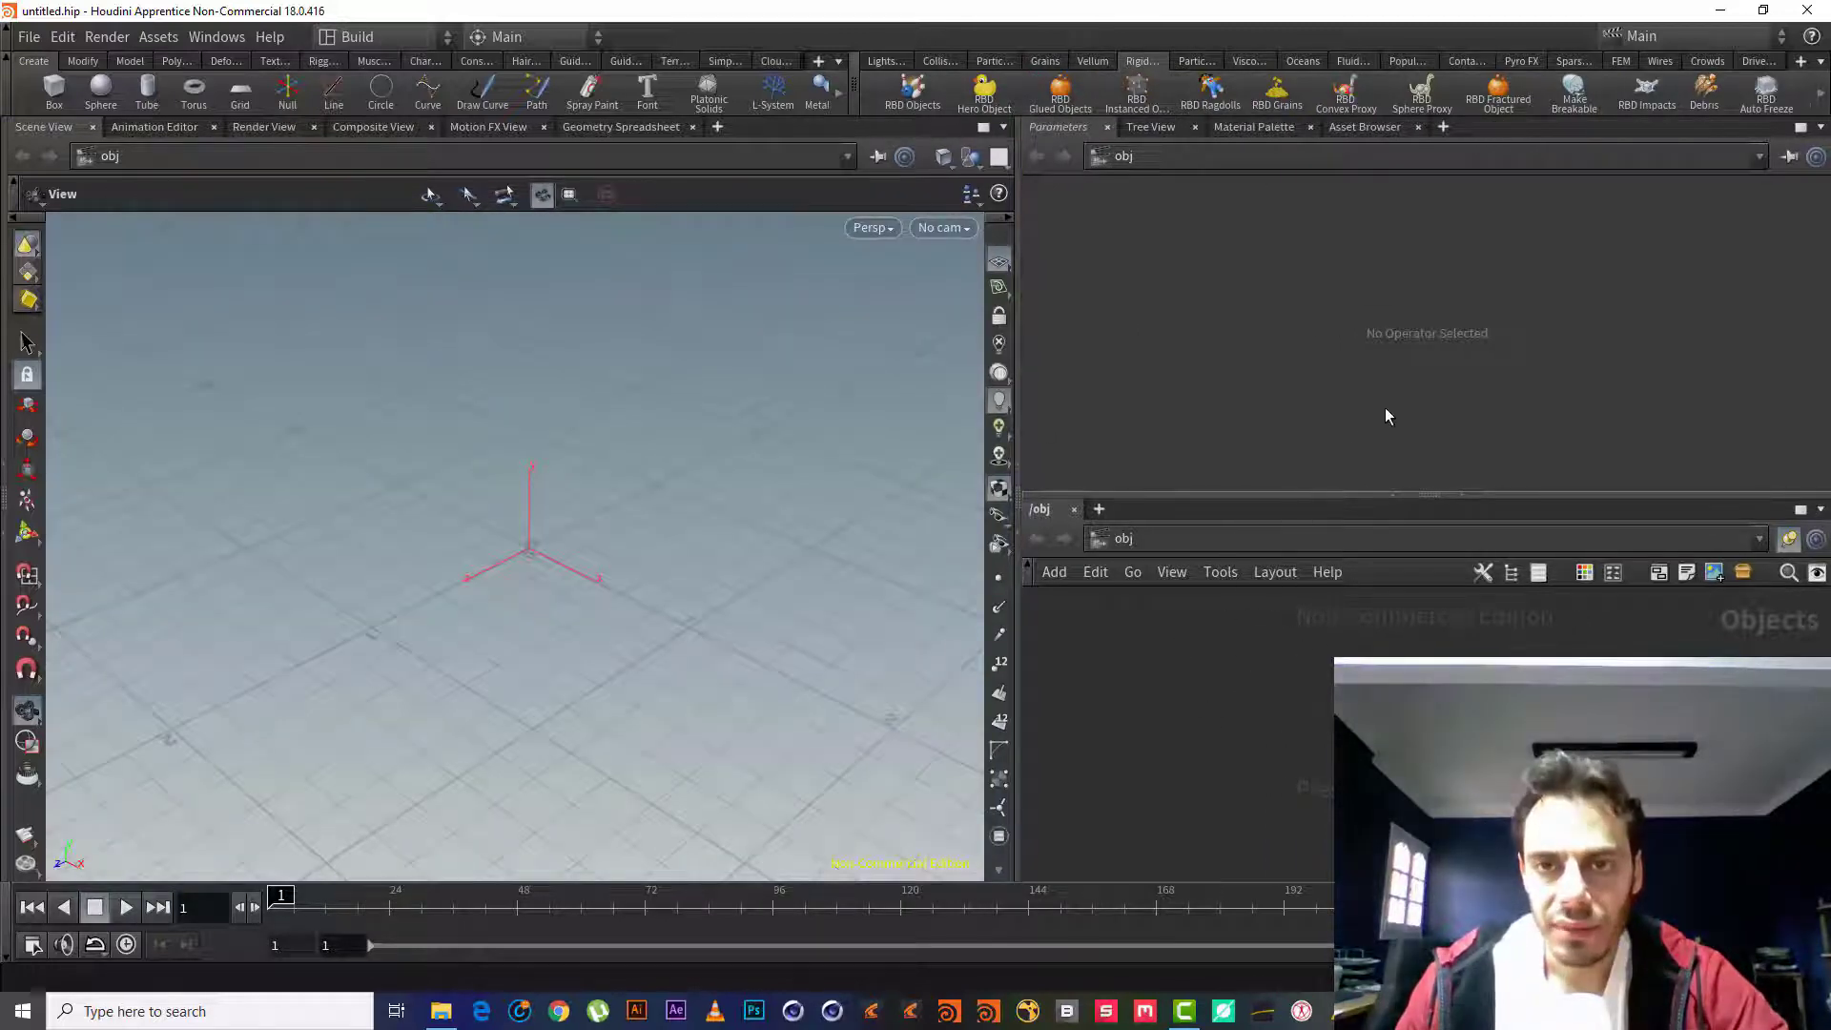
click(1248, 60)
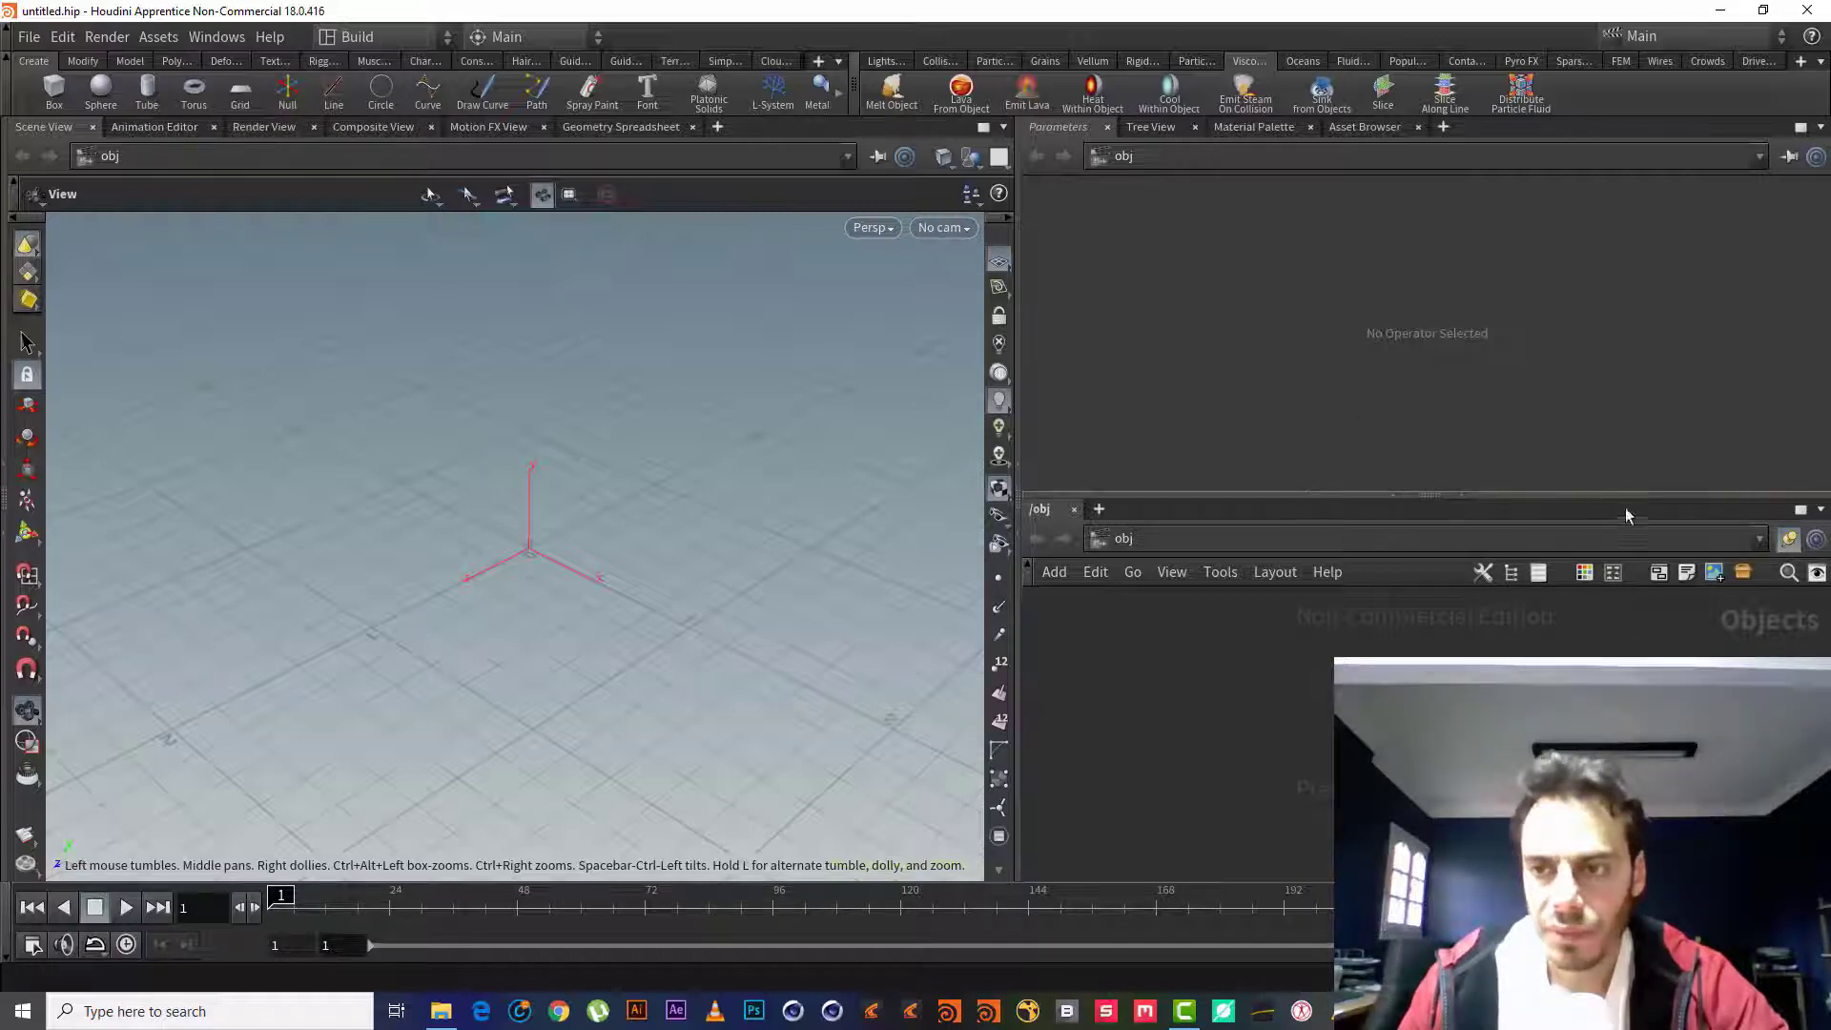
Close the lower network pane and split the Parameters pane left/right, with a widened Network View beside Parameters
click(1080, 513)
click(1821, 128)
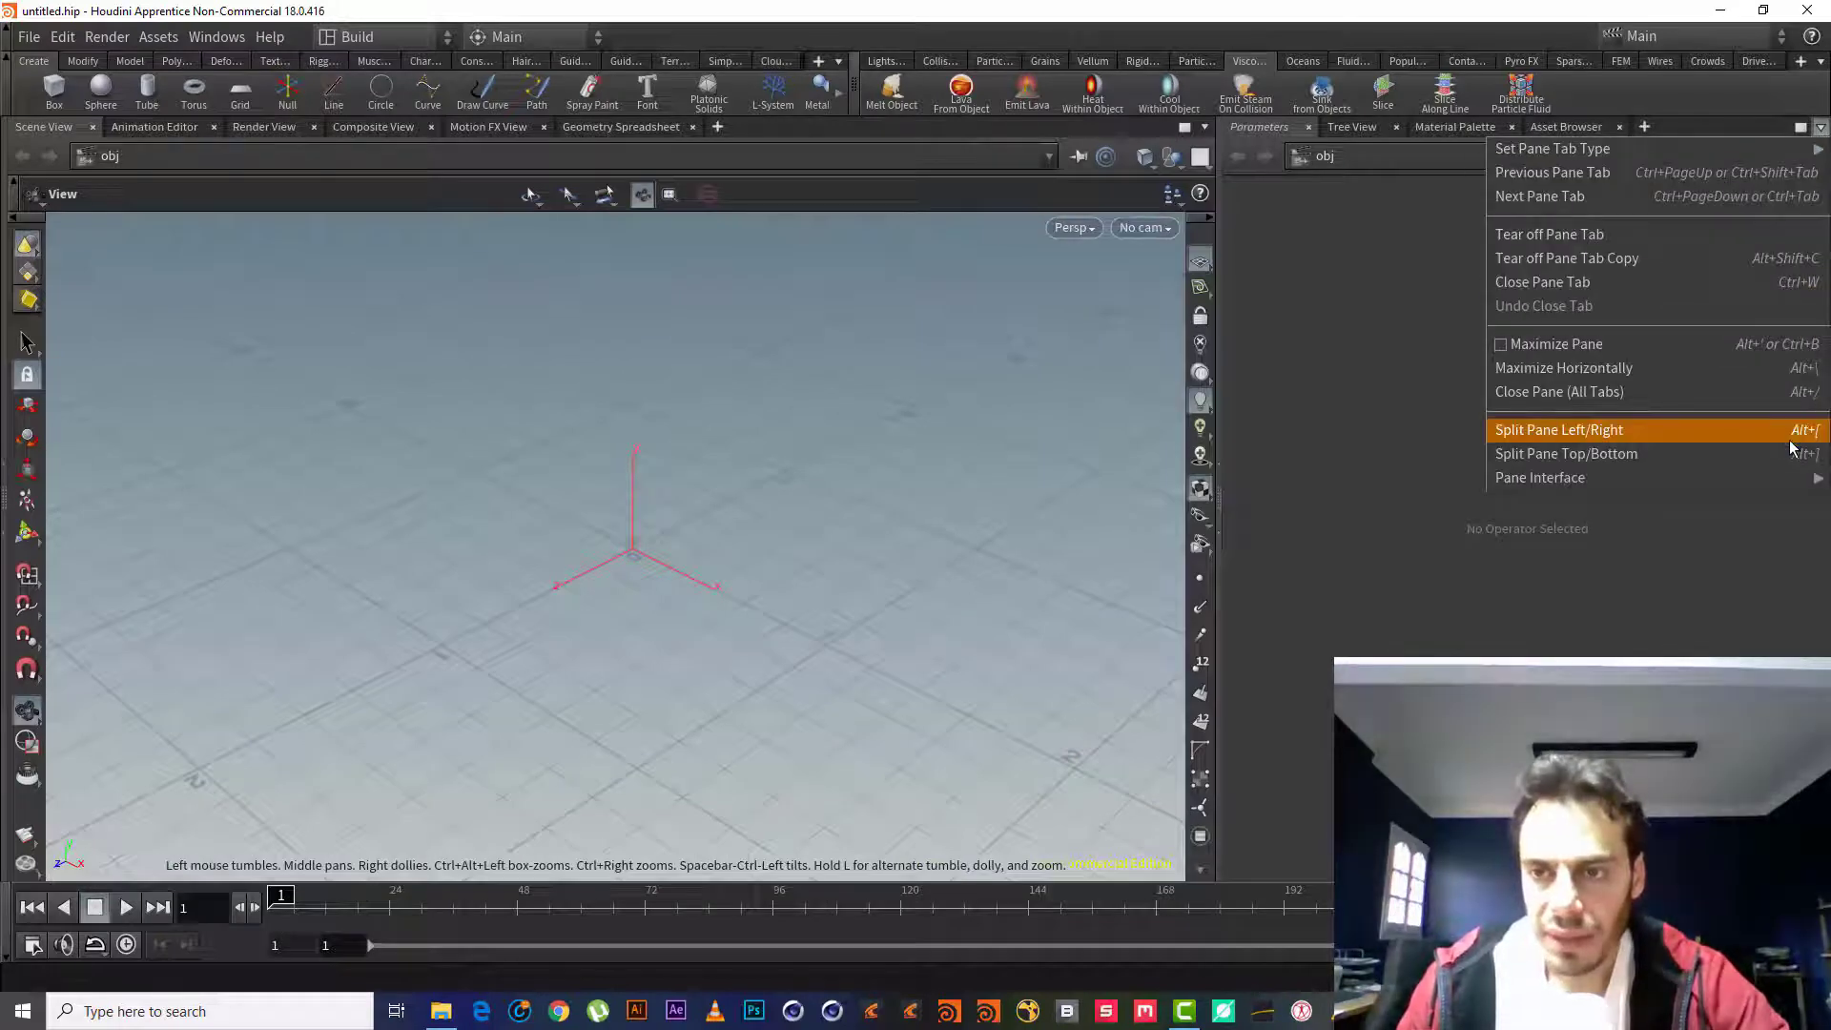
click(1754, 428)
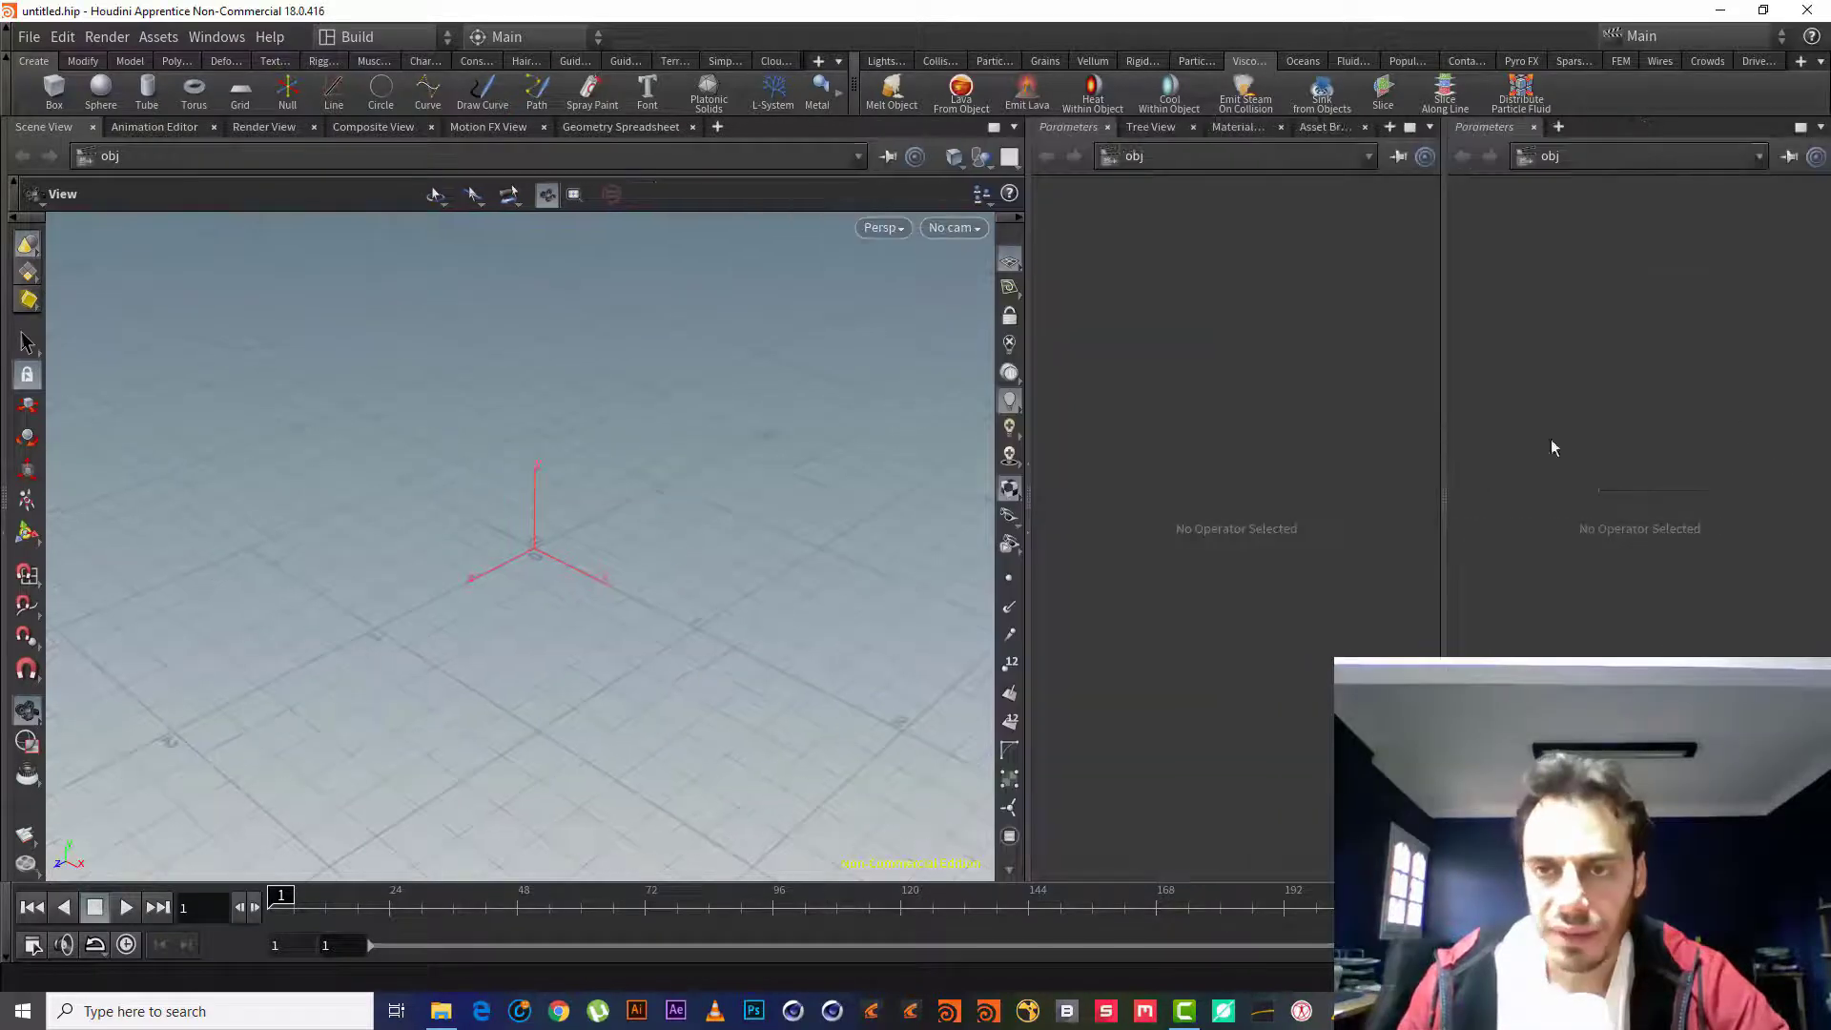
click(1062, 128)
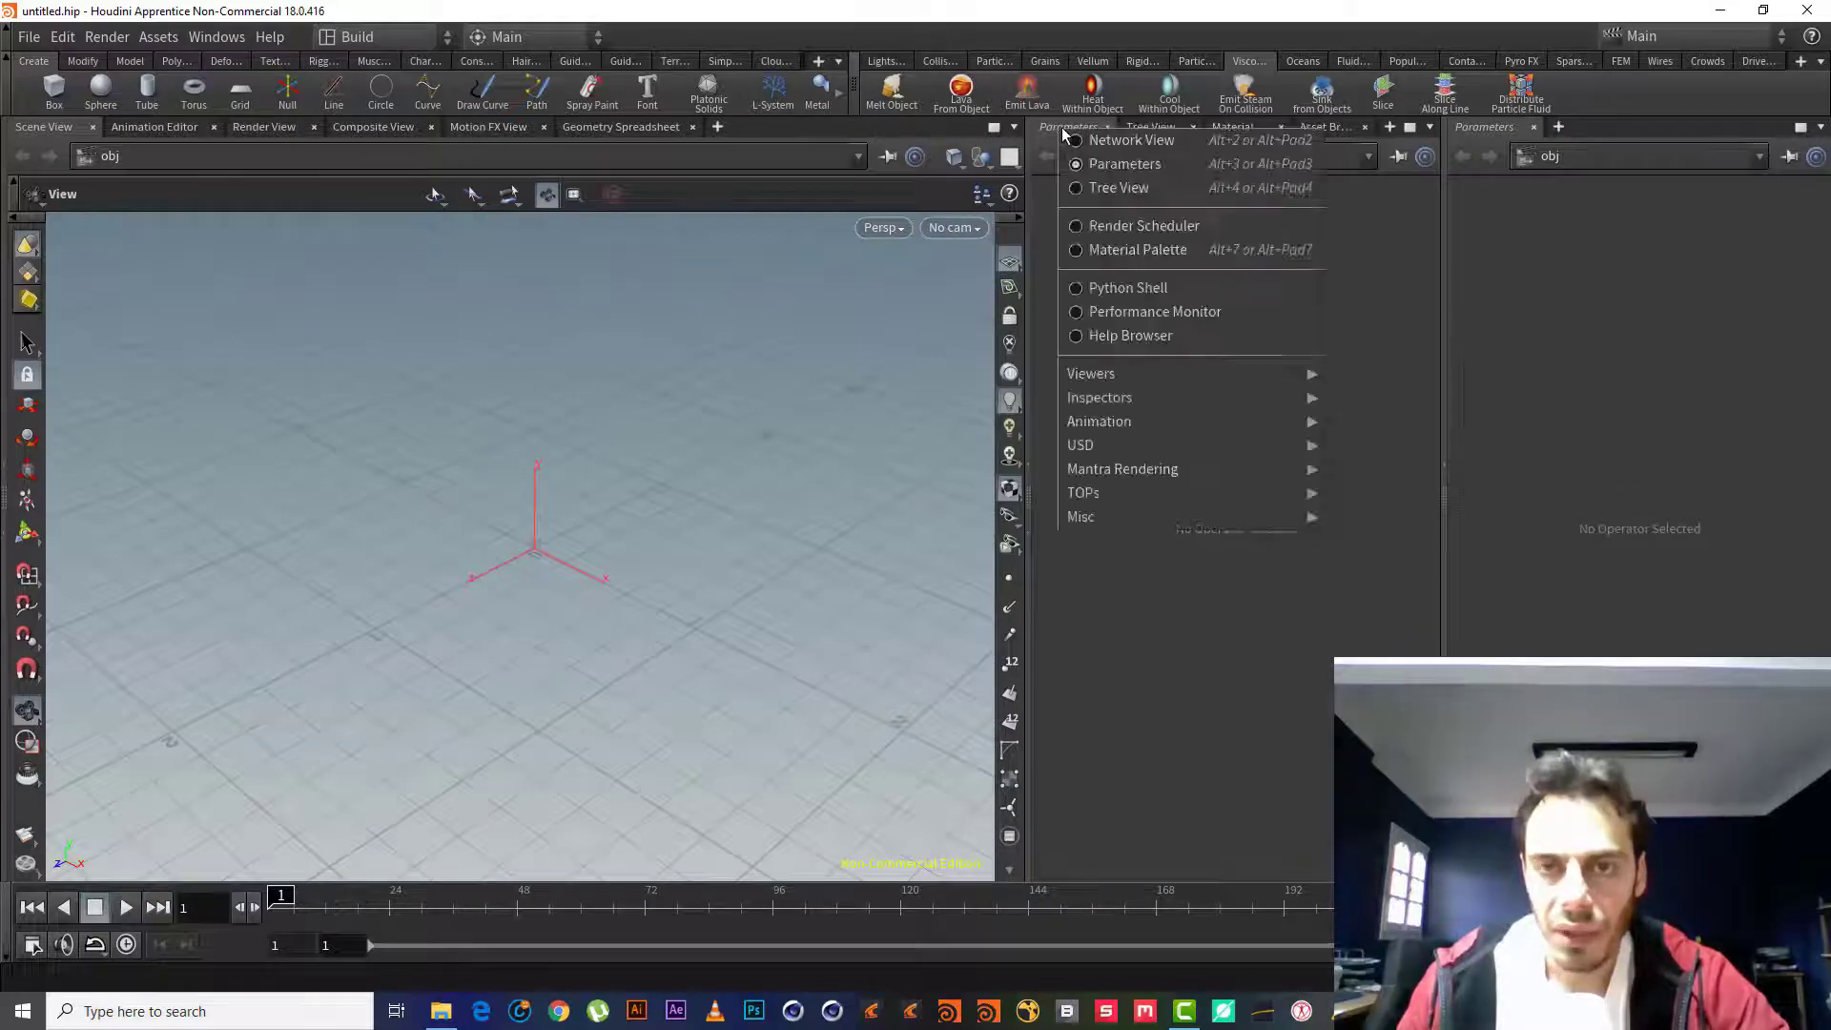
click(1124, 143)
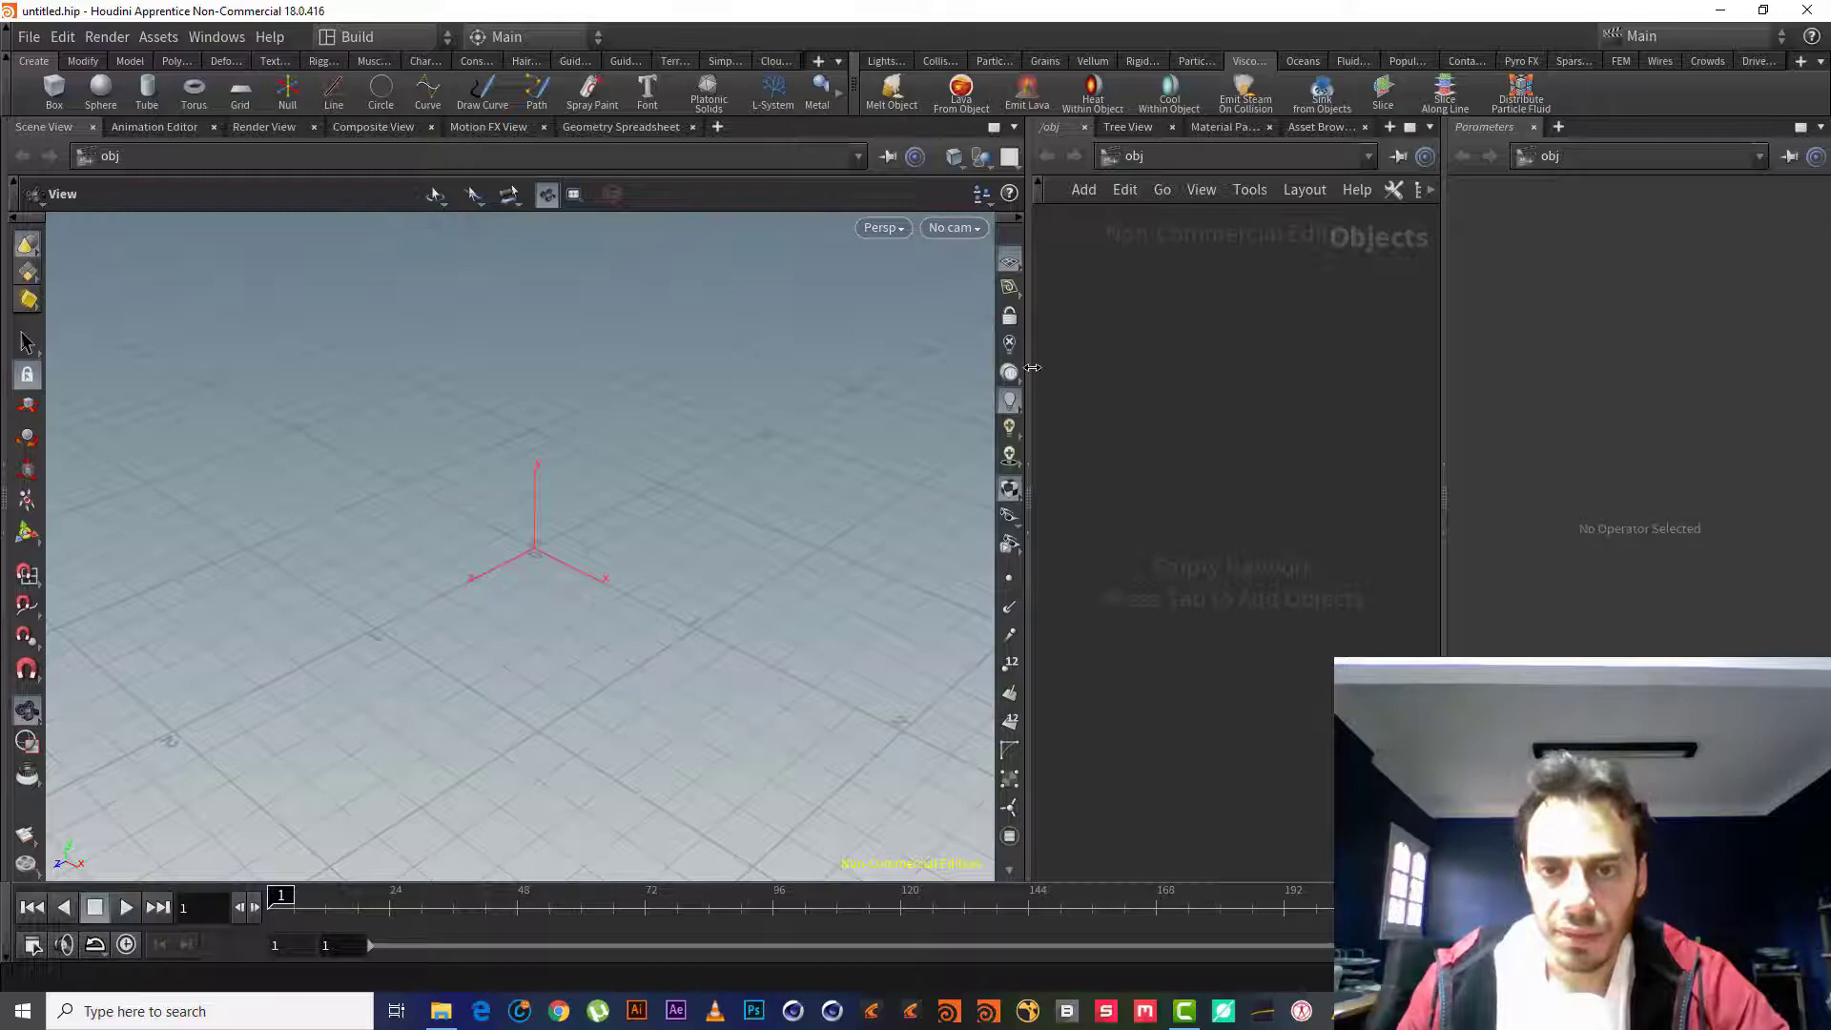
drag(1030, 371, 944, 370)
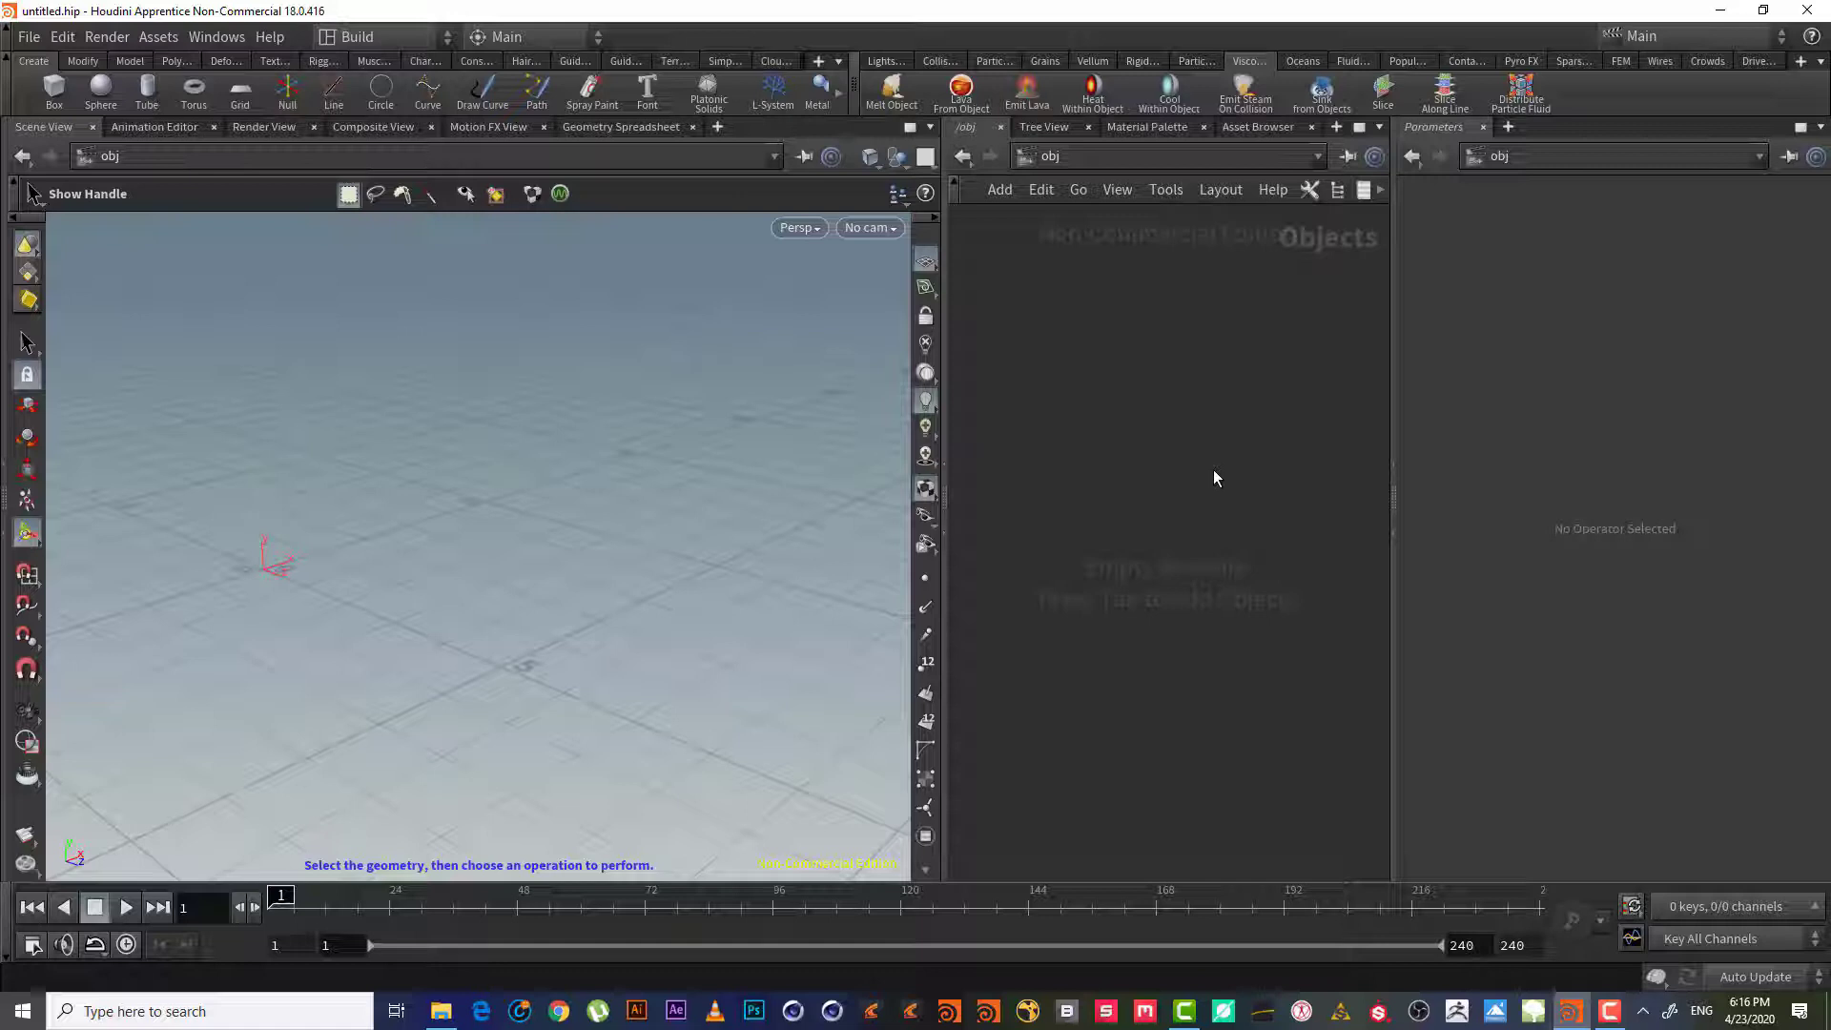
Add a Test Geometry: Crag node to the empty object network
key(Tab)
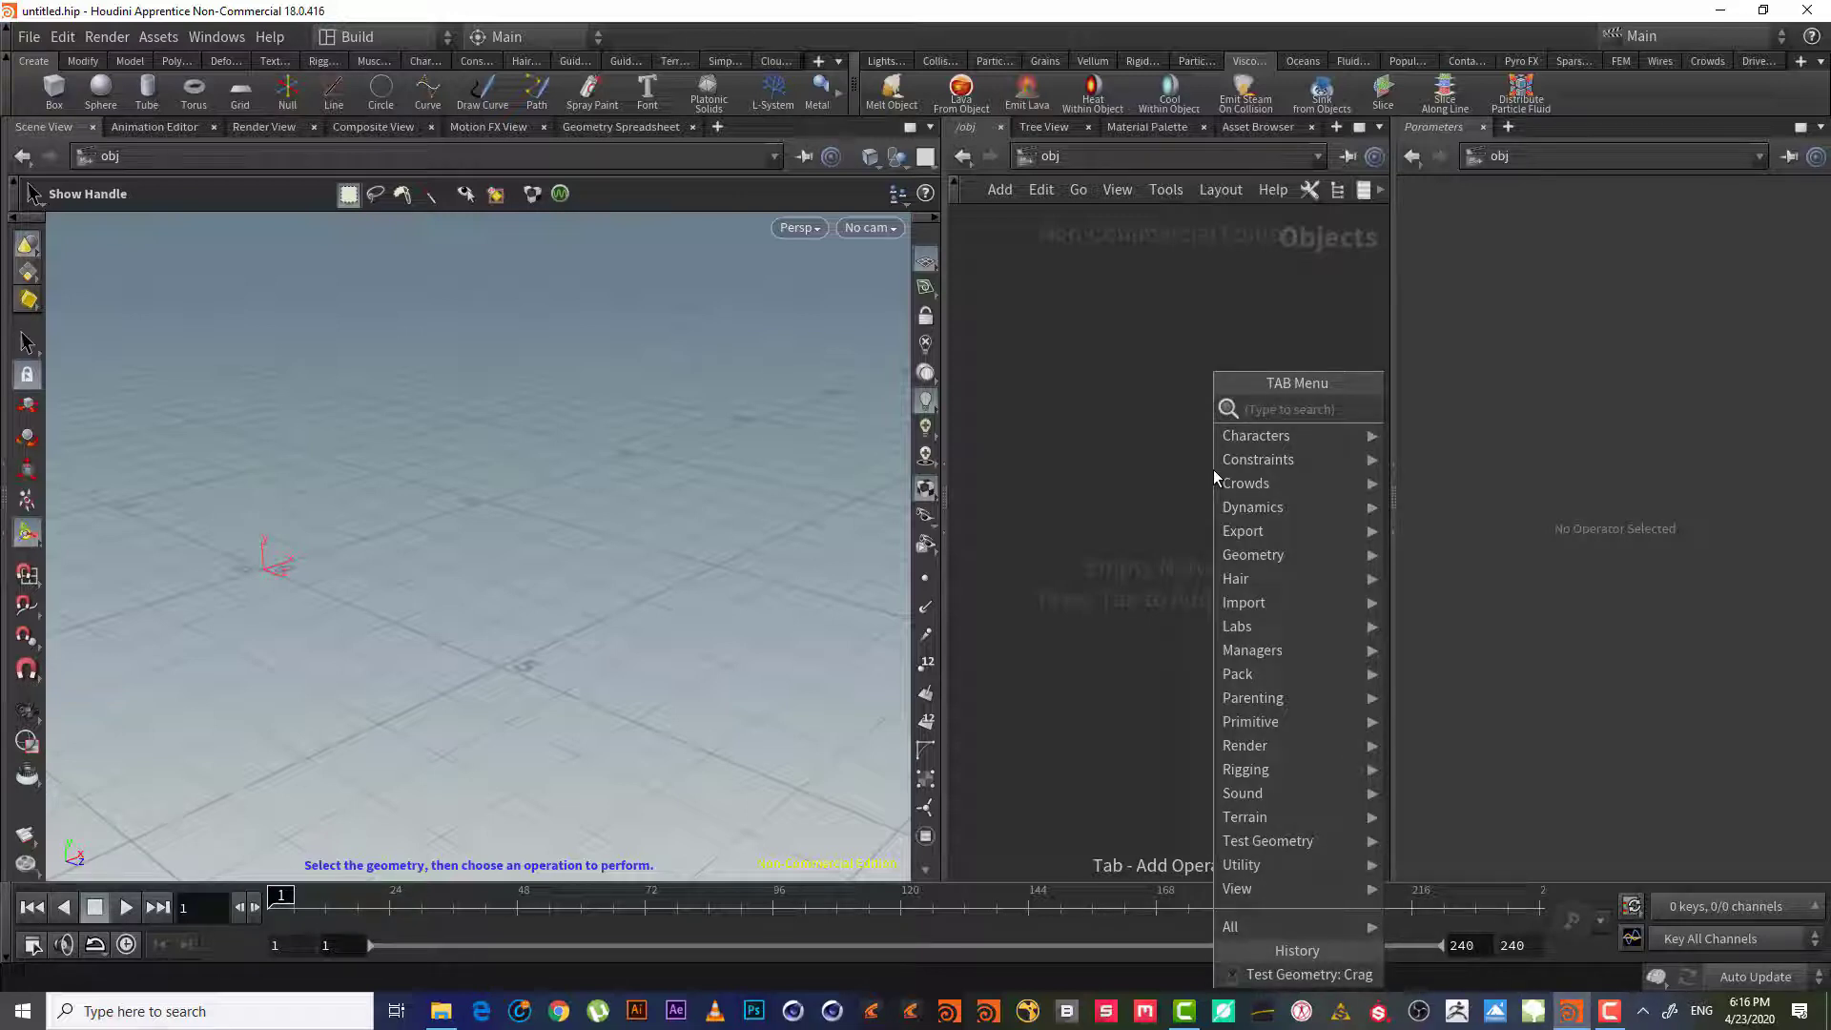
text(tes)
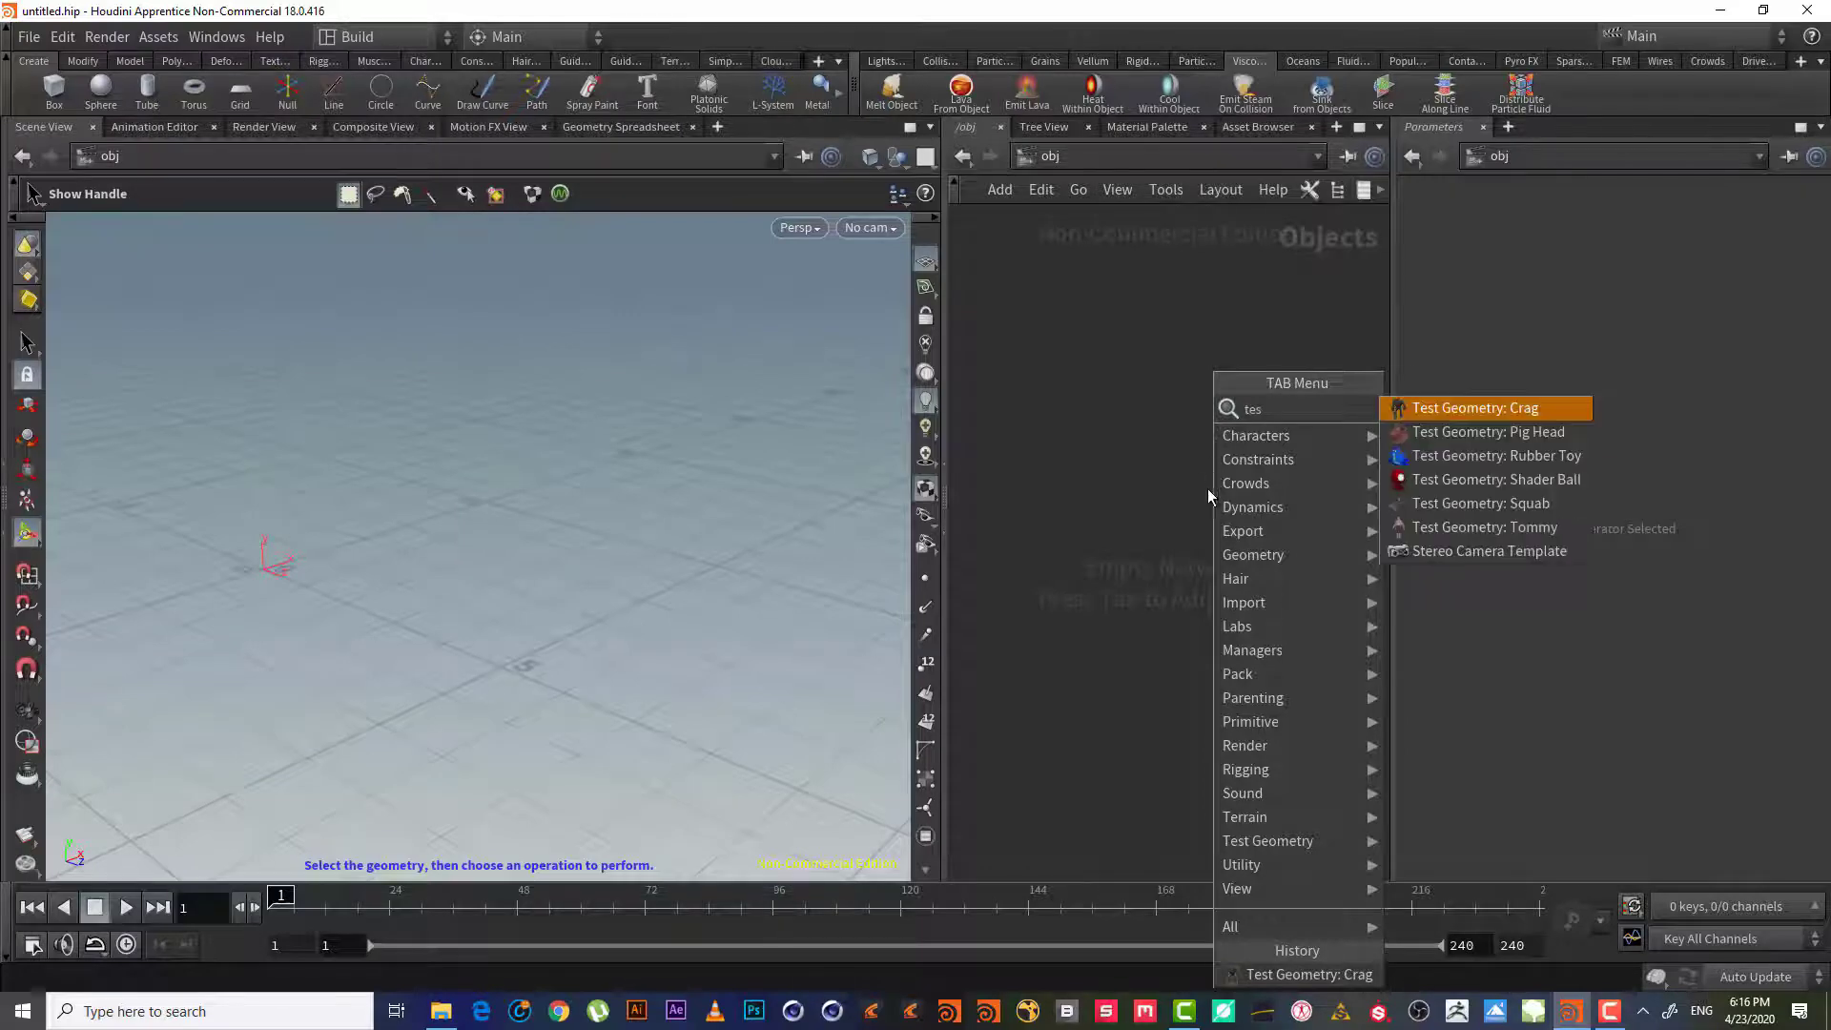
key(Return)
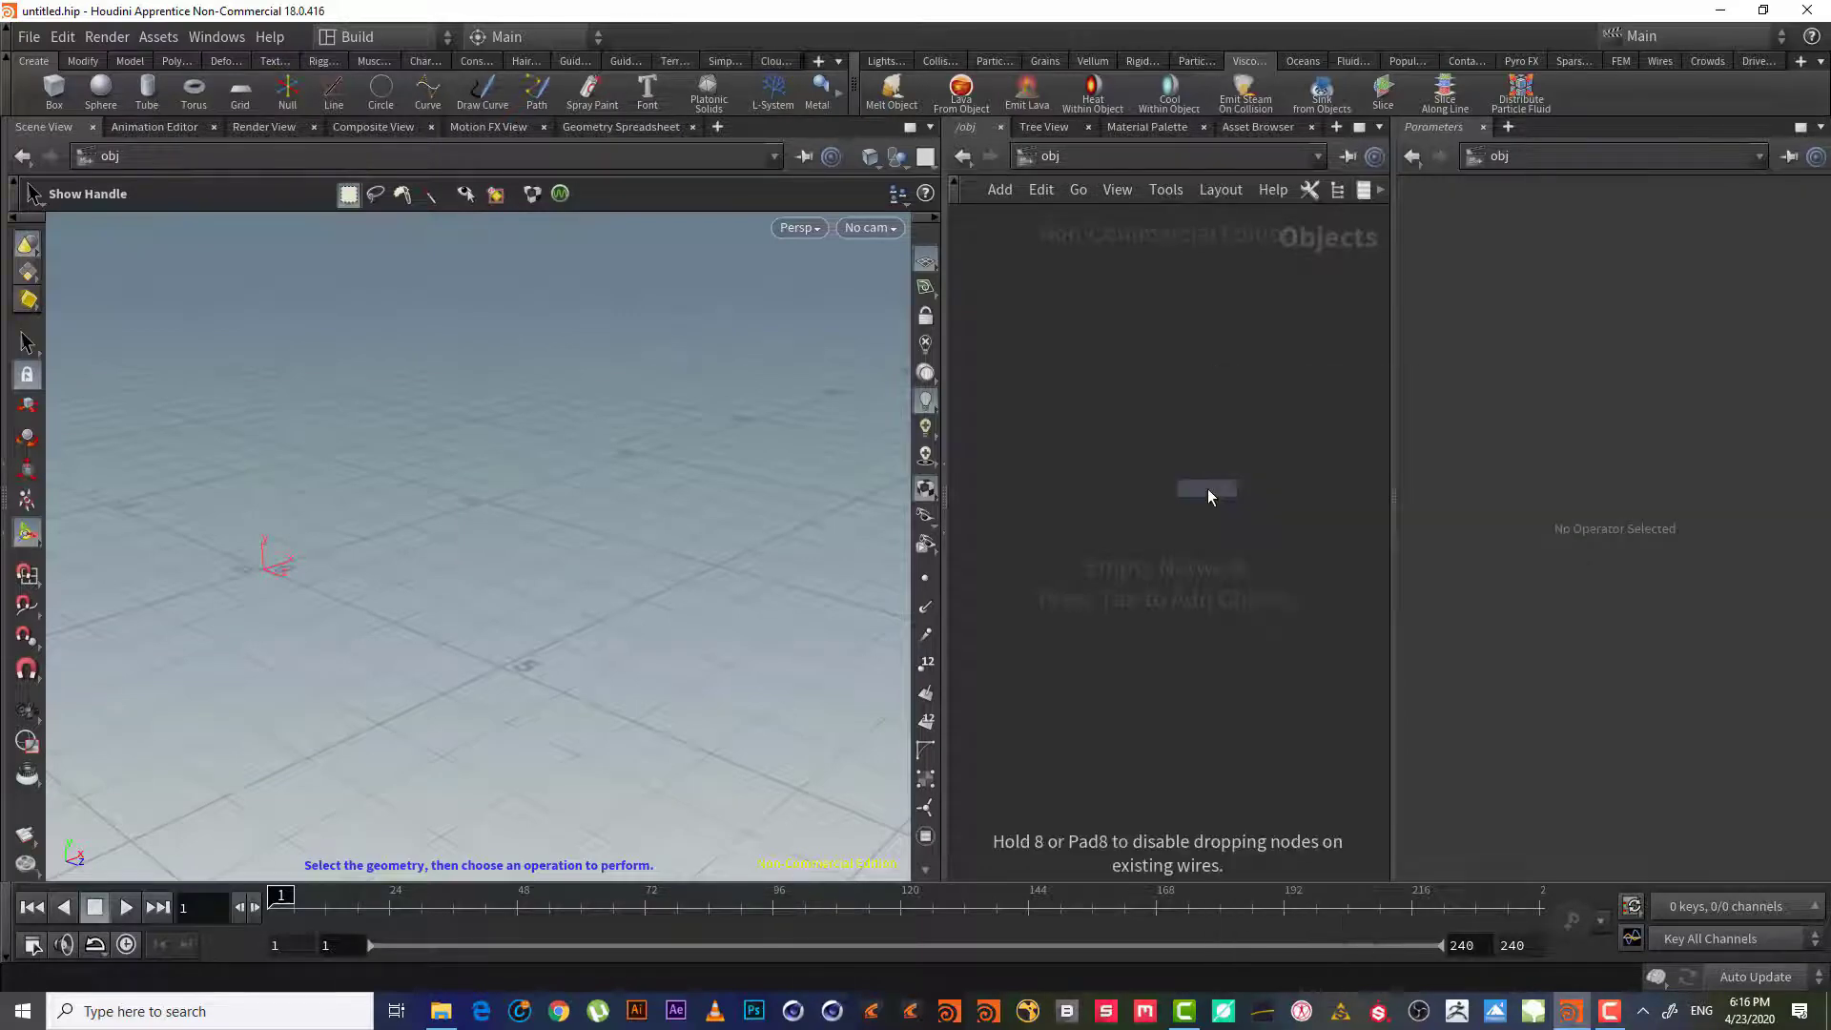
click(1107, 462)
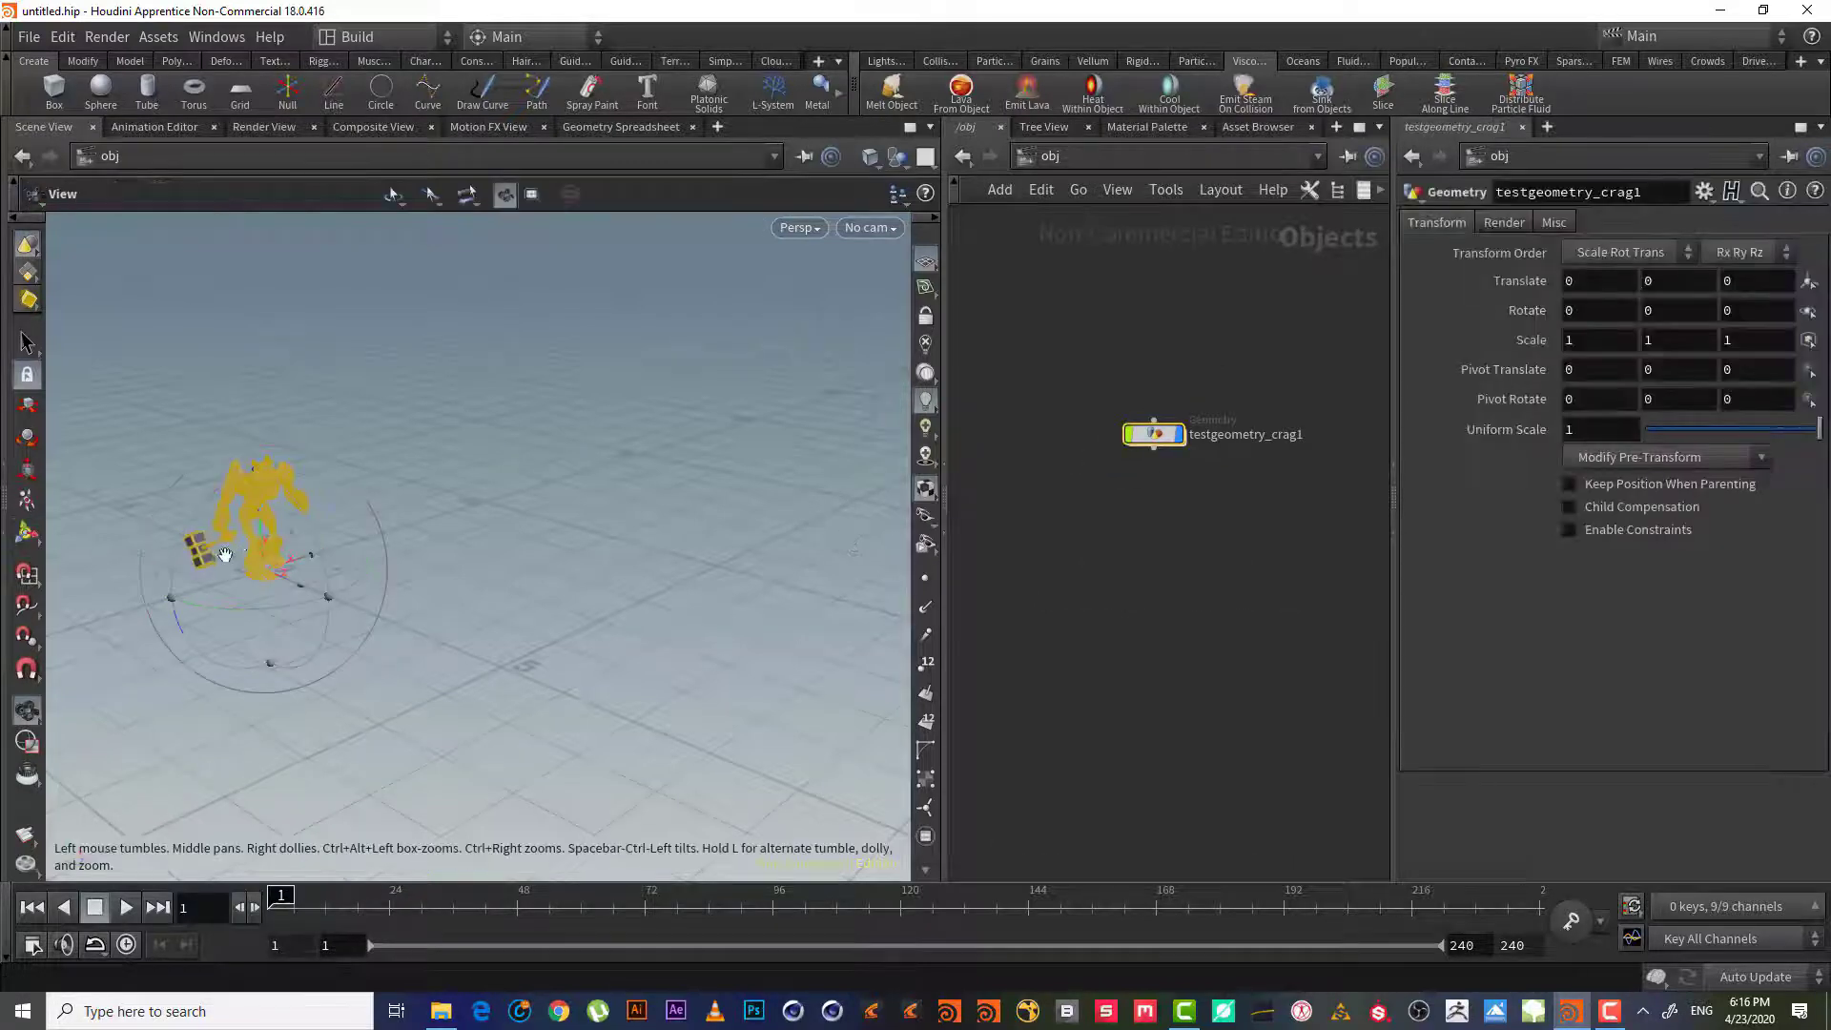
Play the Crag's animation in the scene view and stop it
alt+middle_drag(225, 555, 273, 566)
alt+right_drag(274, 566, 458, 501)
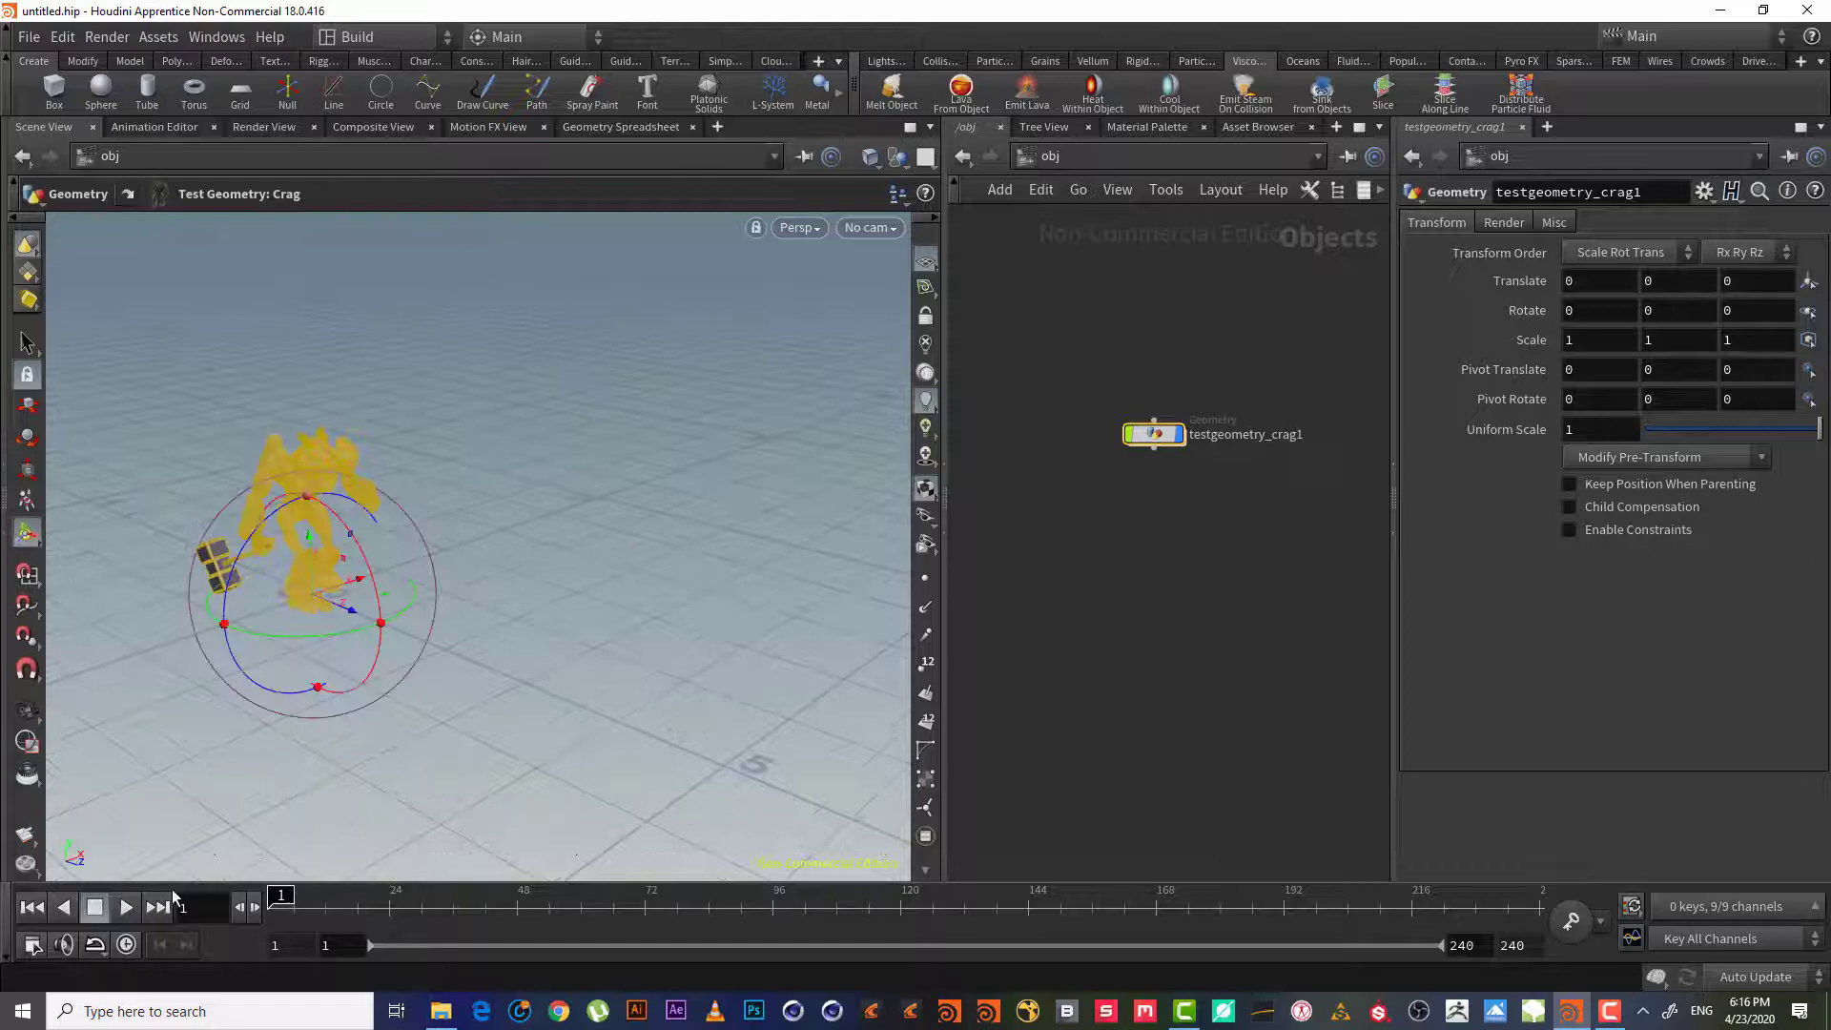
click(126, 907)
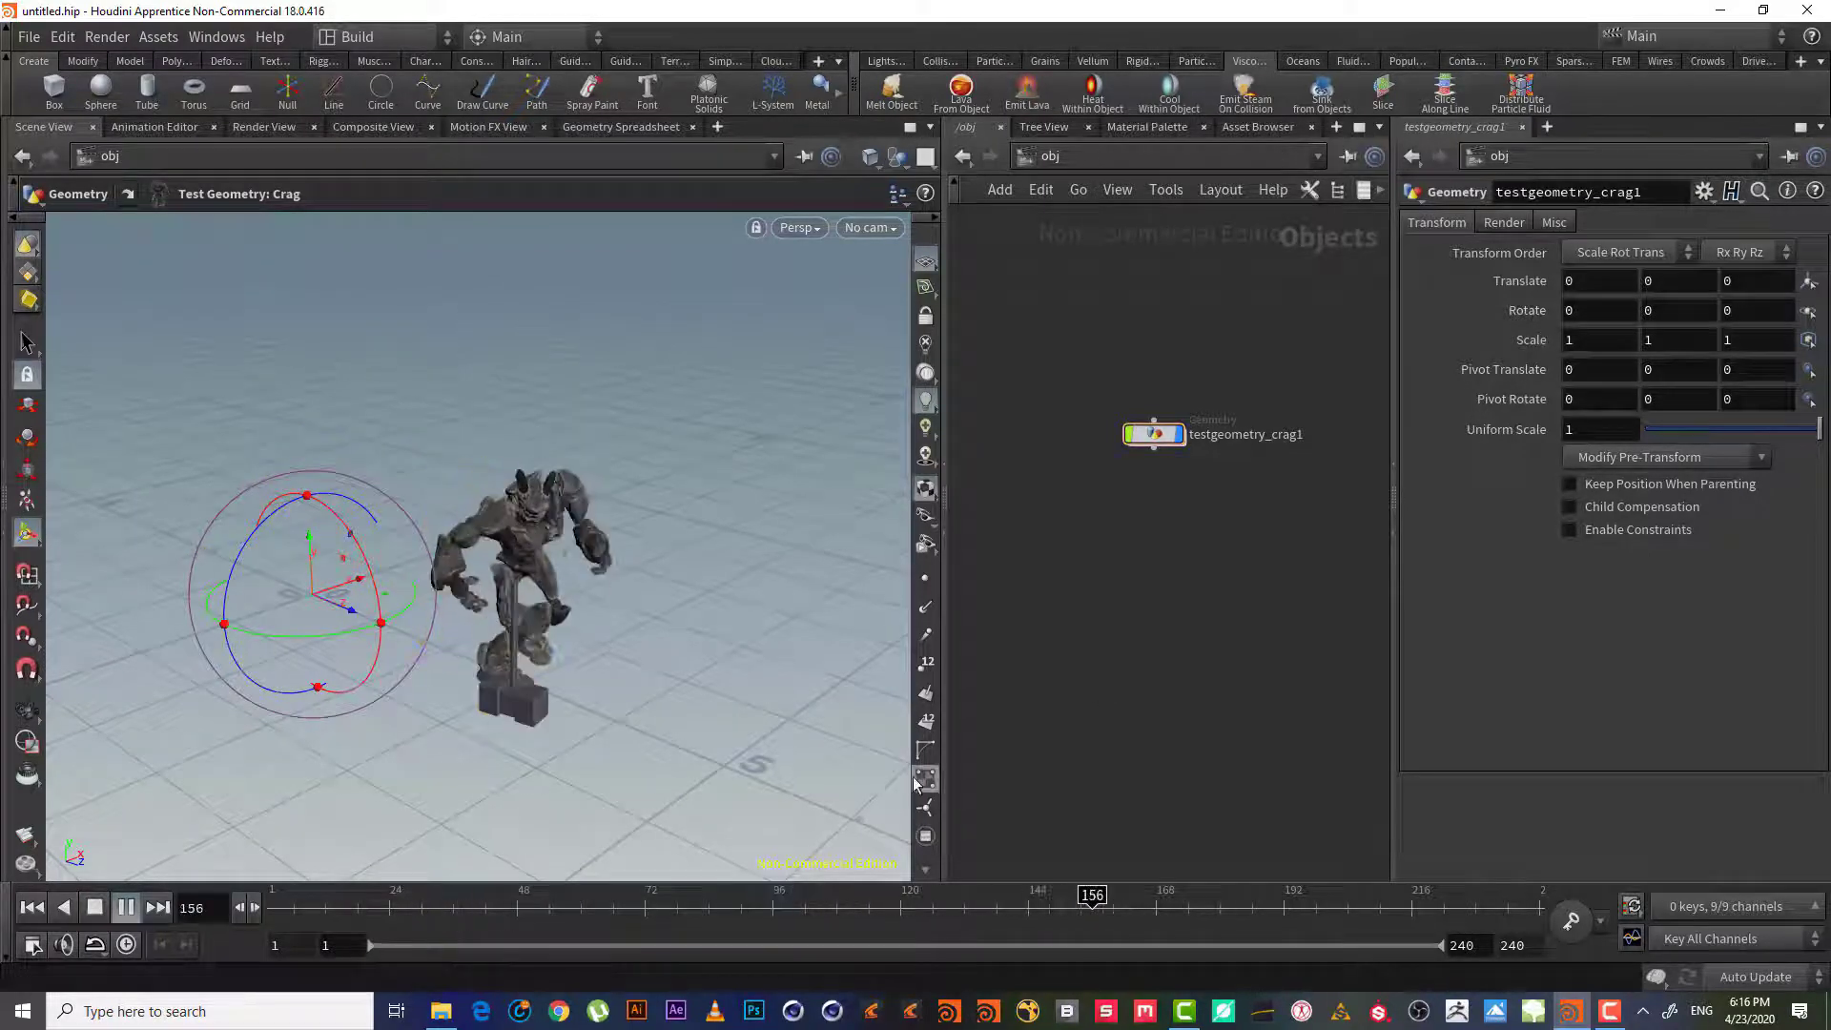
click(94, 908)
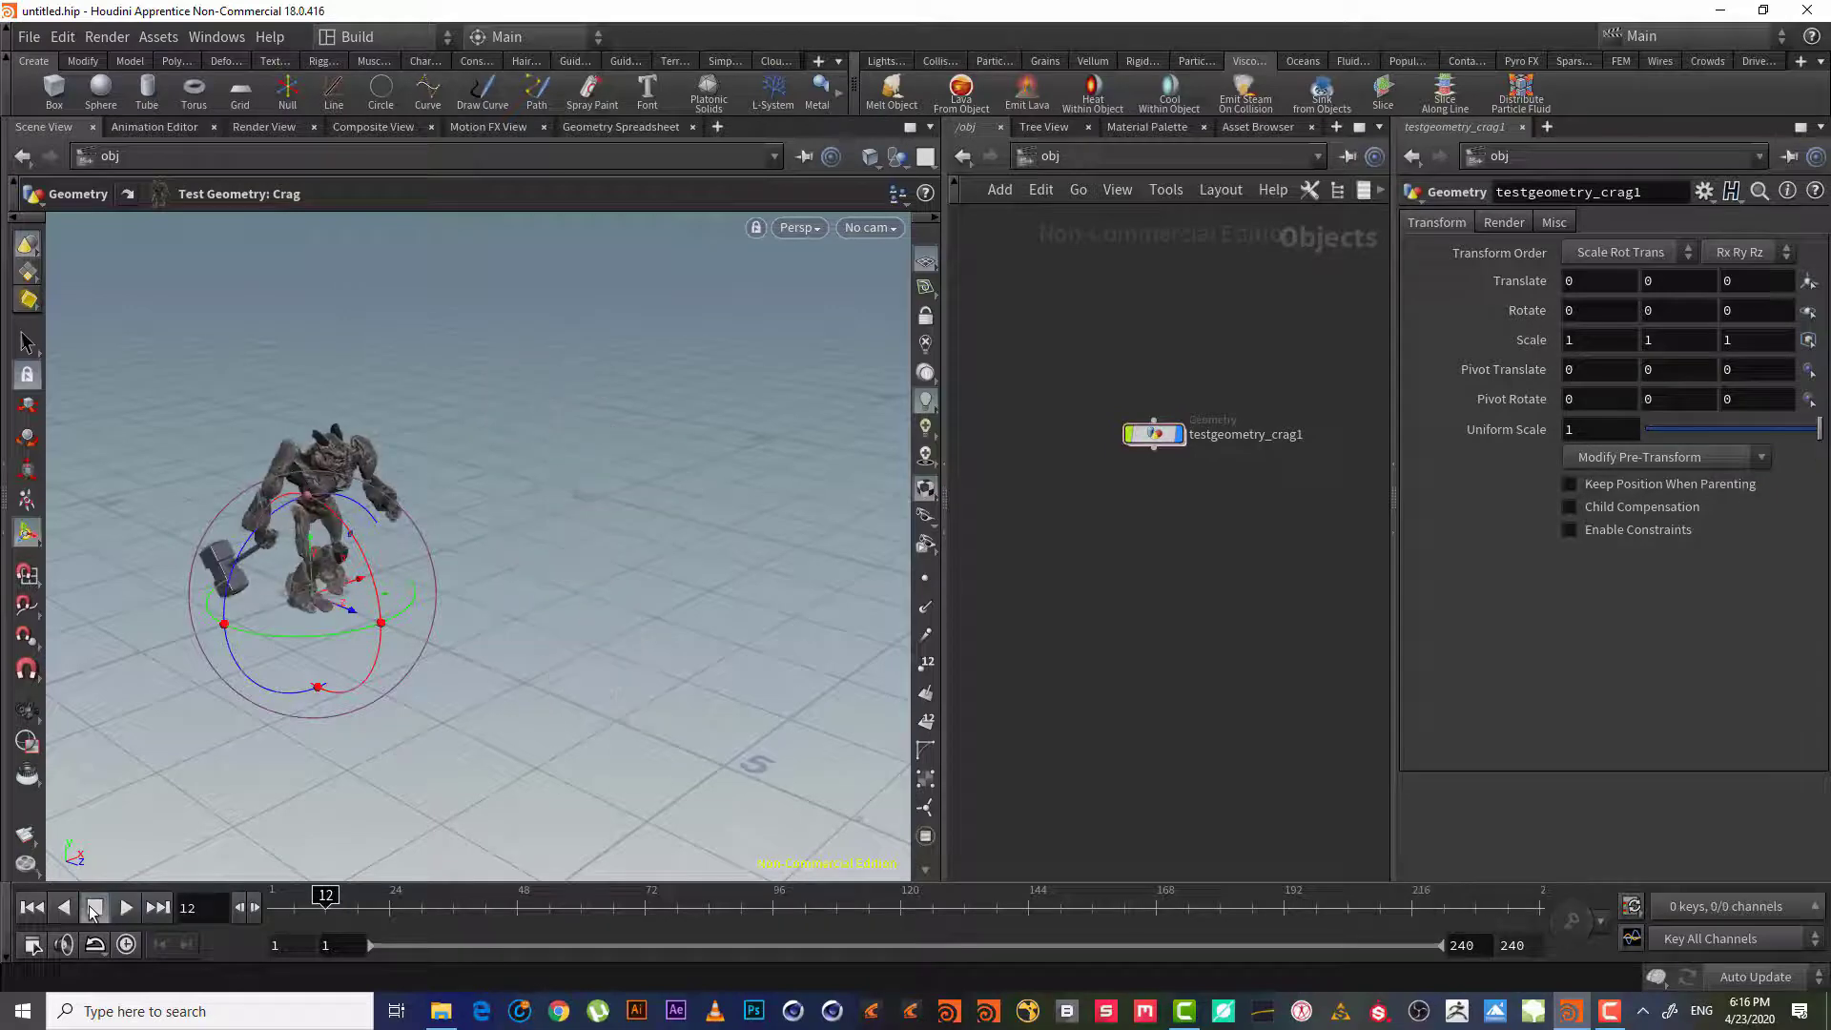
Emit lava from the Crag with the Emit Lava tool, without choosing an existing fluid object
alt+middle_drag(466, 523, 539, 528)
middle_click(1154, 425)
drag(1155, 429, 1083, 342)
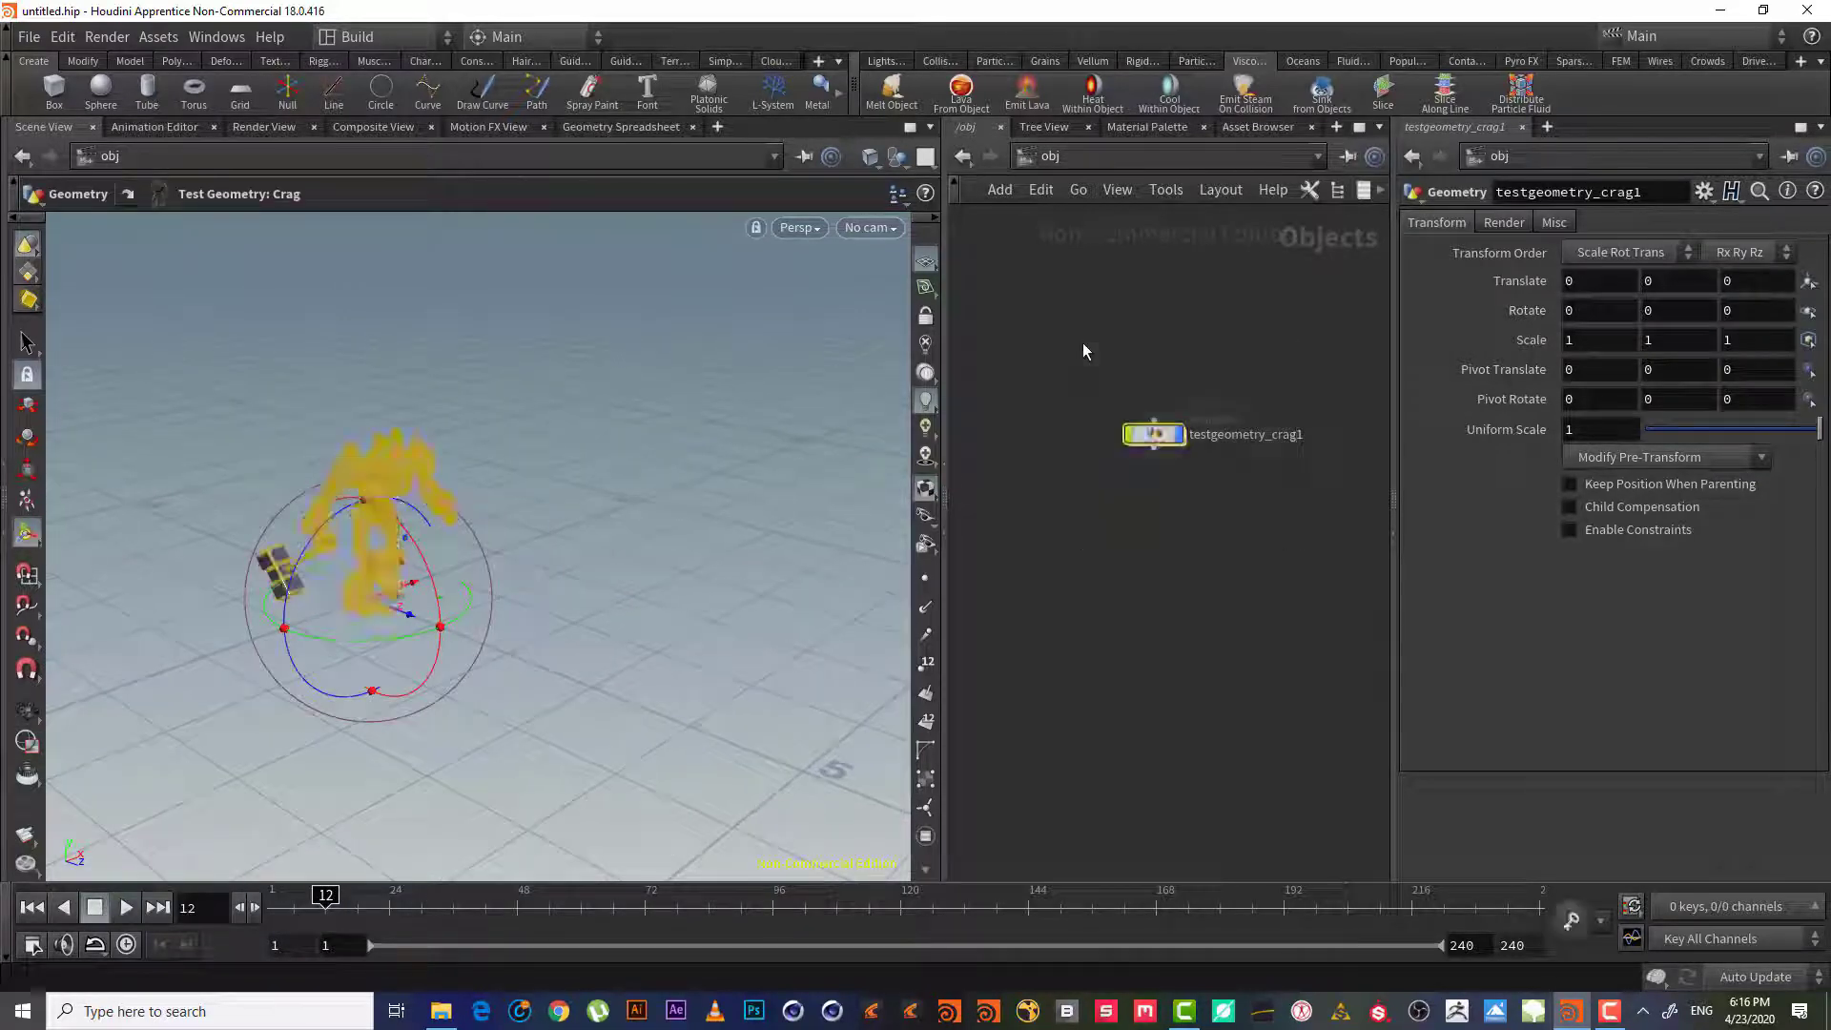
click(1027, 94)
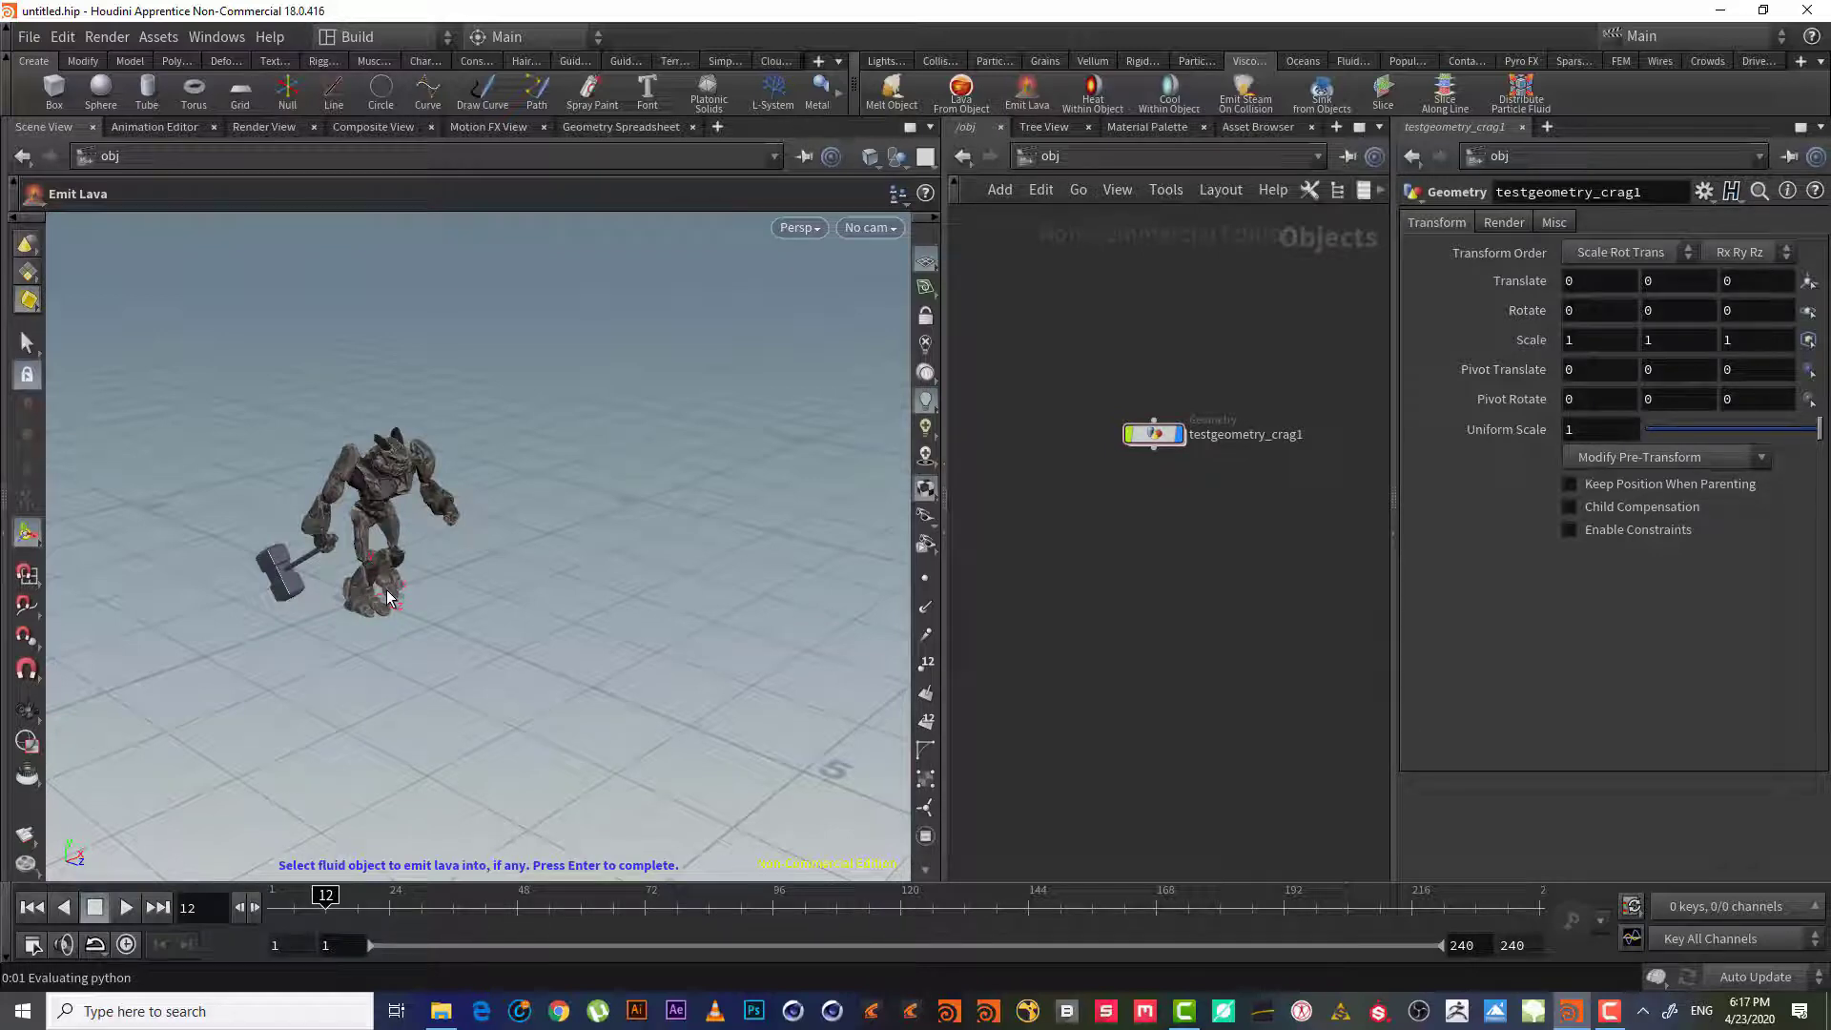
key(Return)
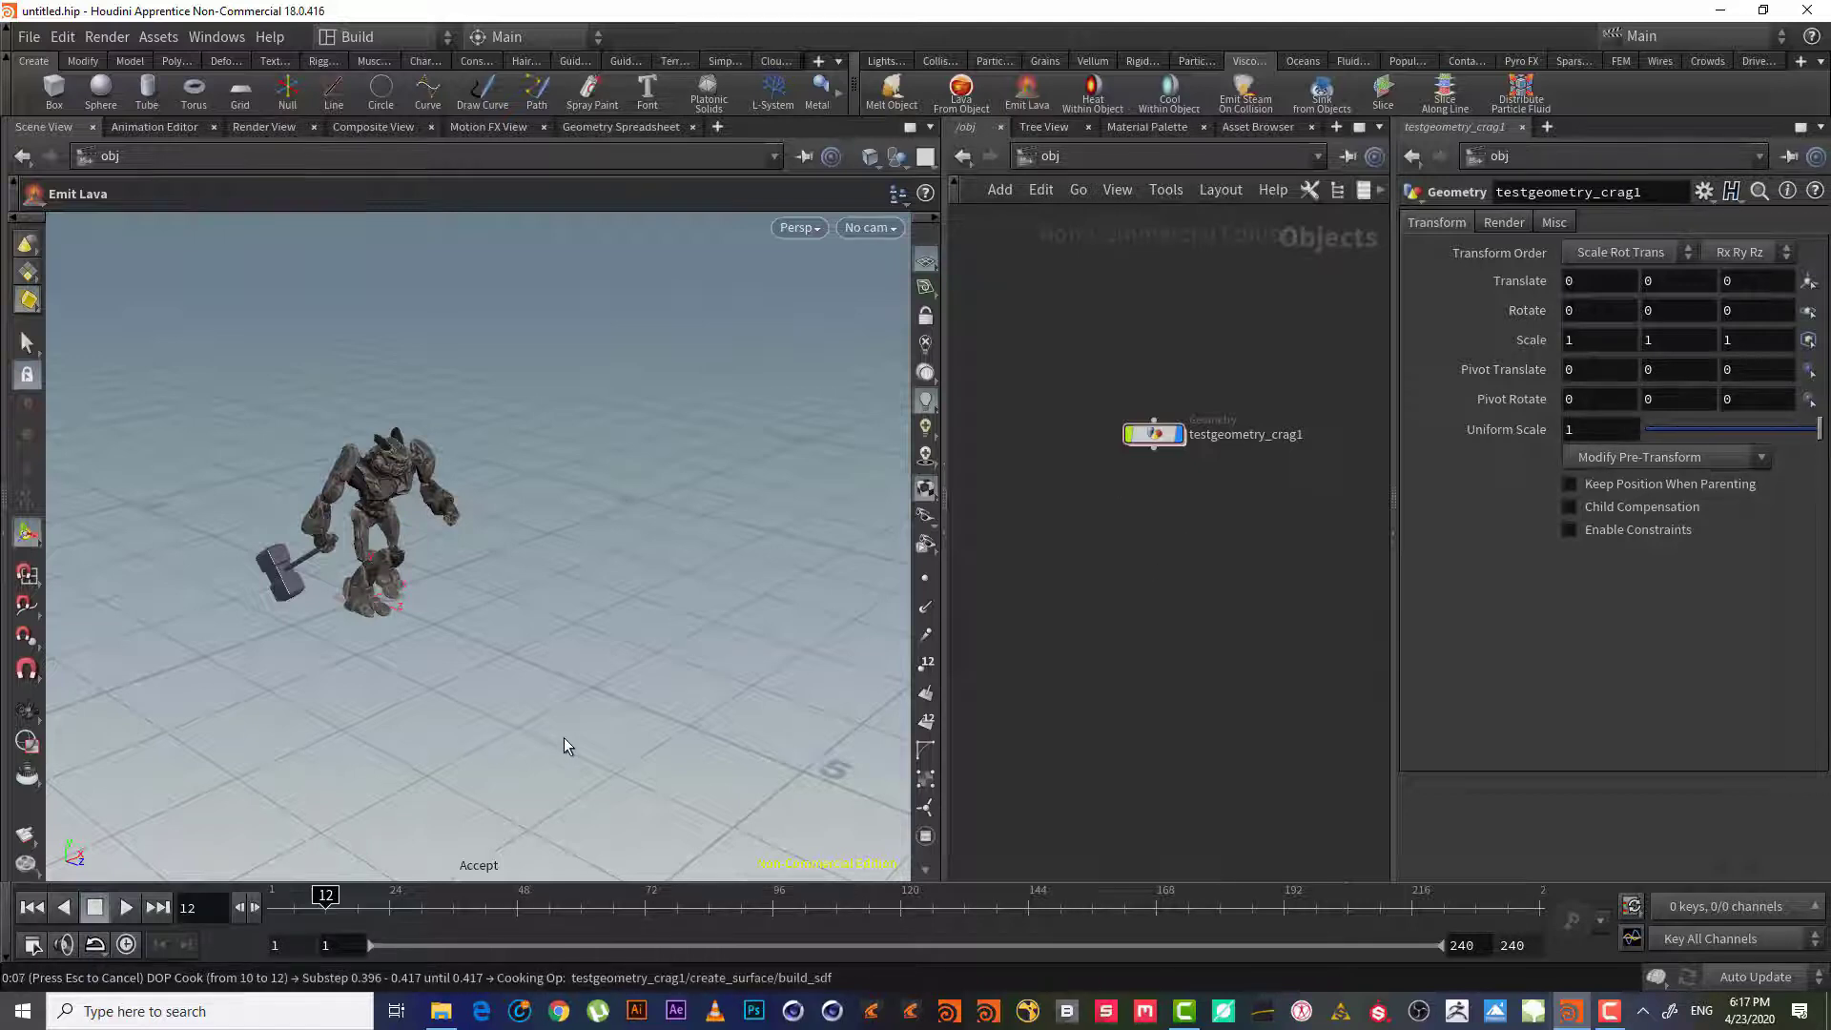
Return to the first frame and automatically lay out all nodes in the AutoDopNetwork
click(31, 908)
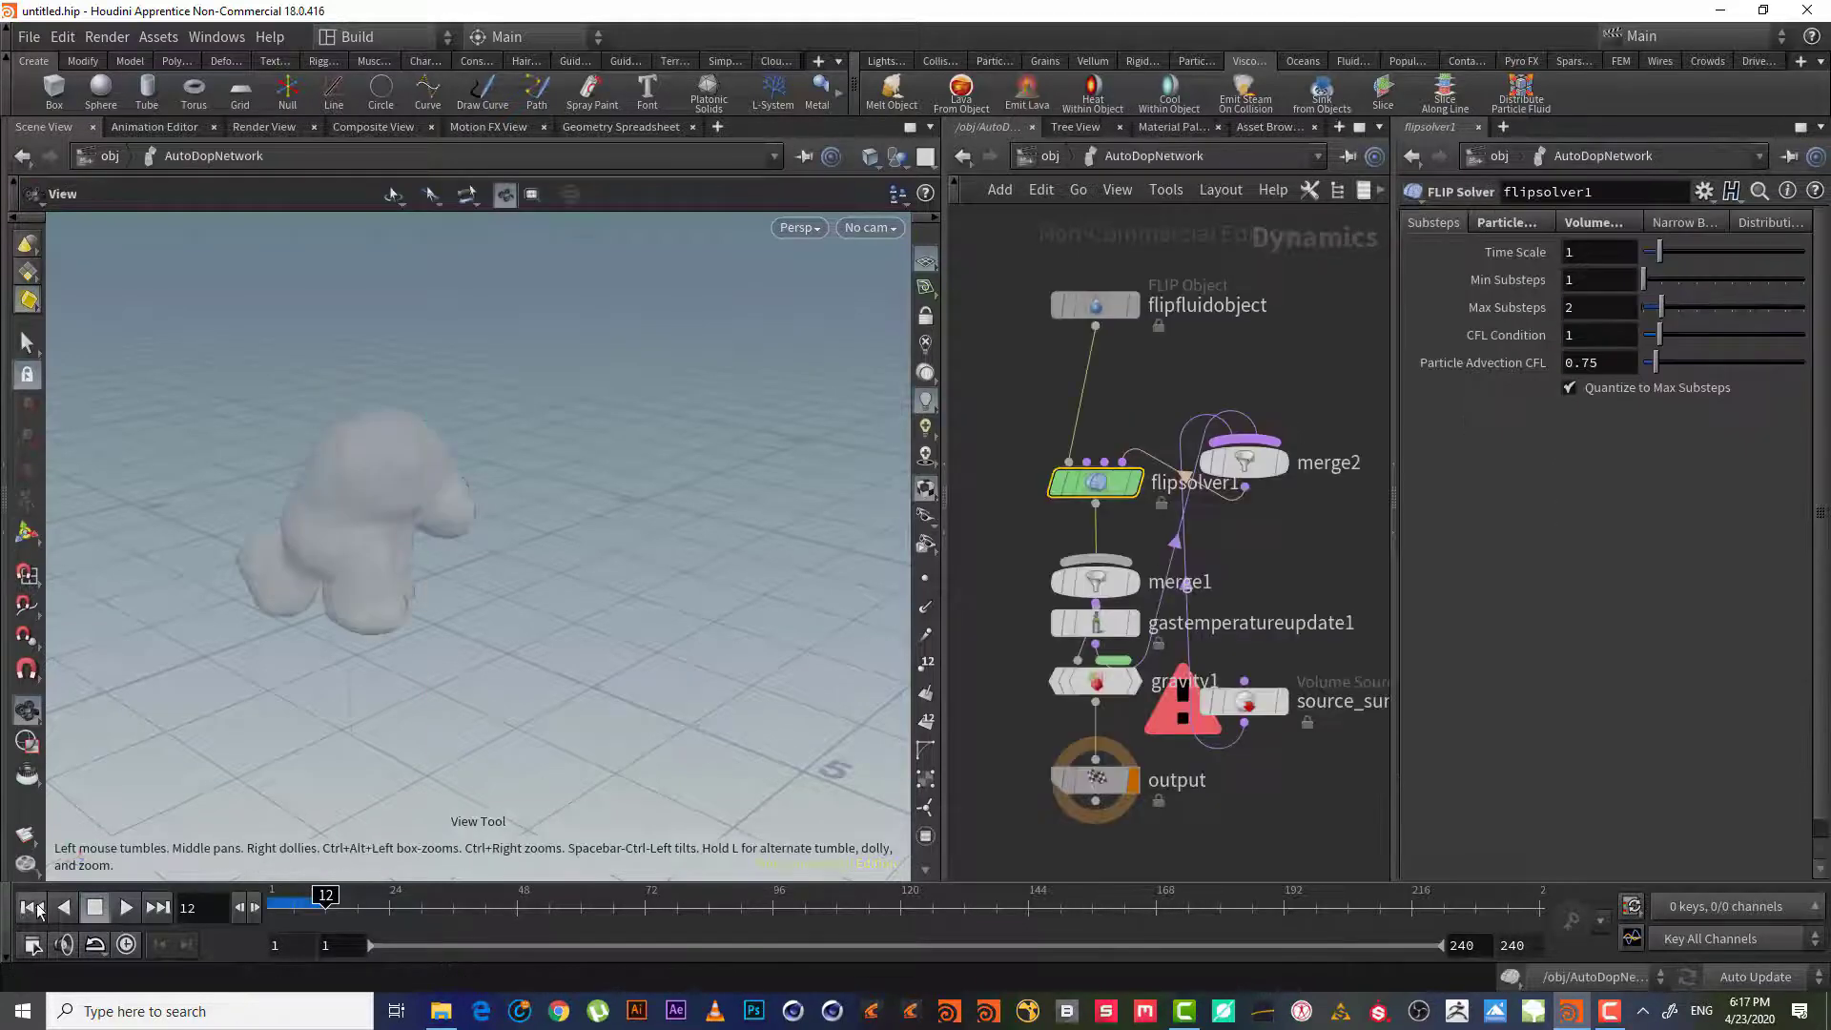
middle_drag(1306, 573, 1303, 573)
scroll(1303, 573, down, 3)
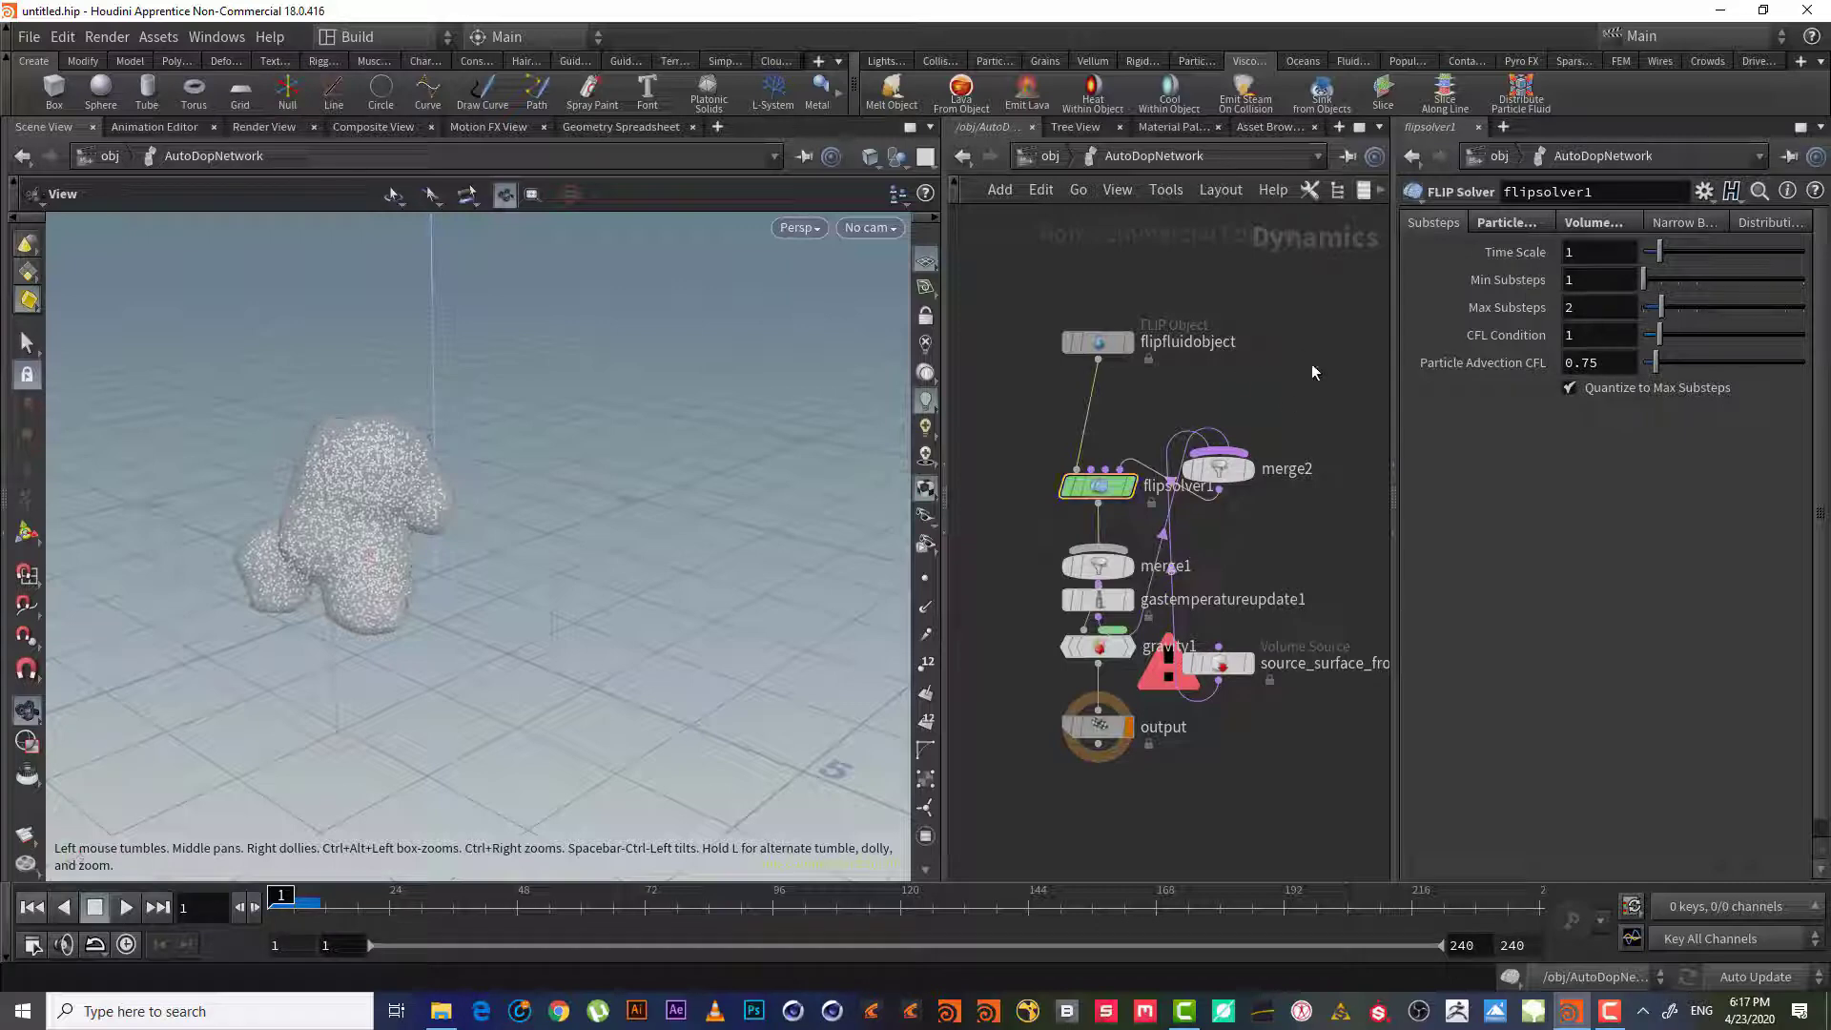
key(l)
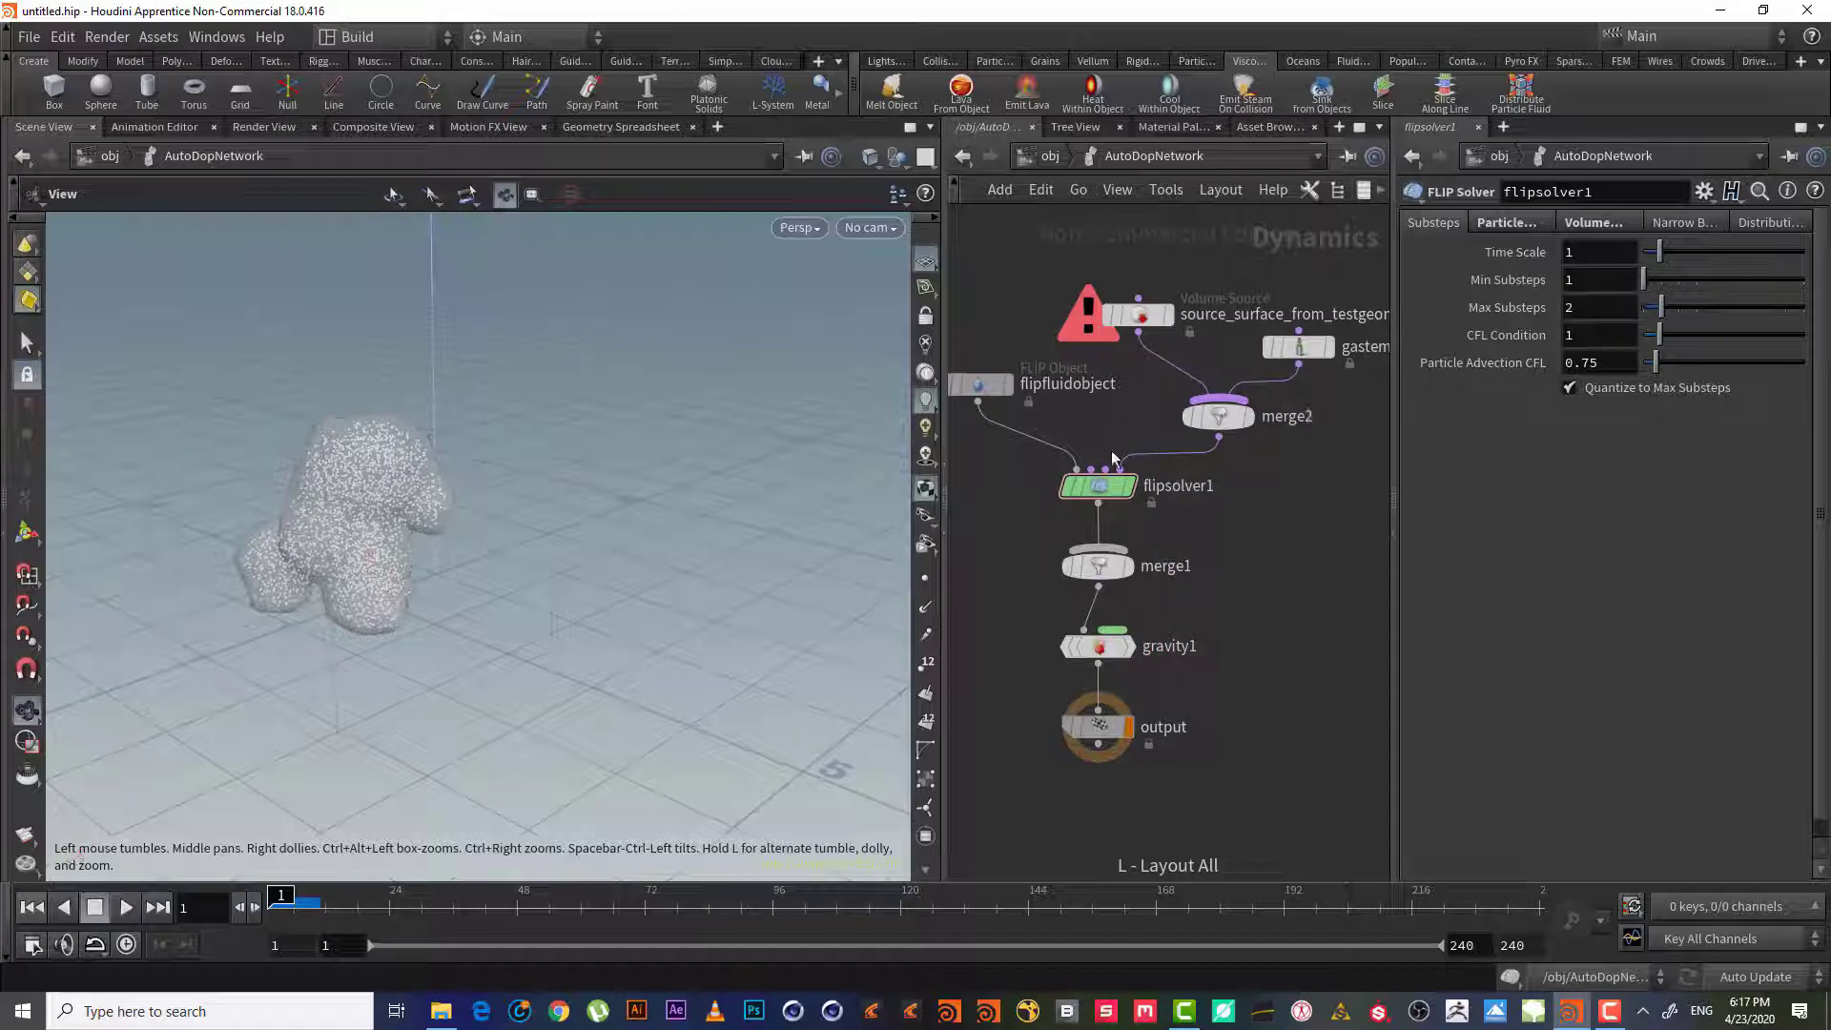
Play the lava simulation and return to the first frame
click(127, 907)
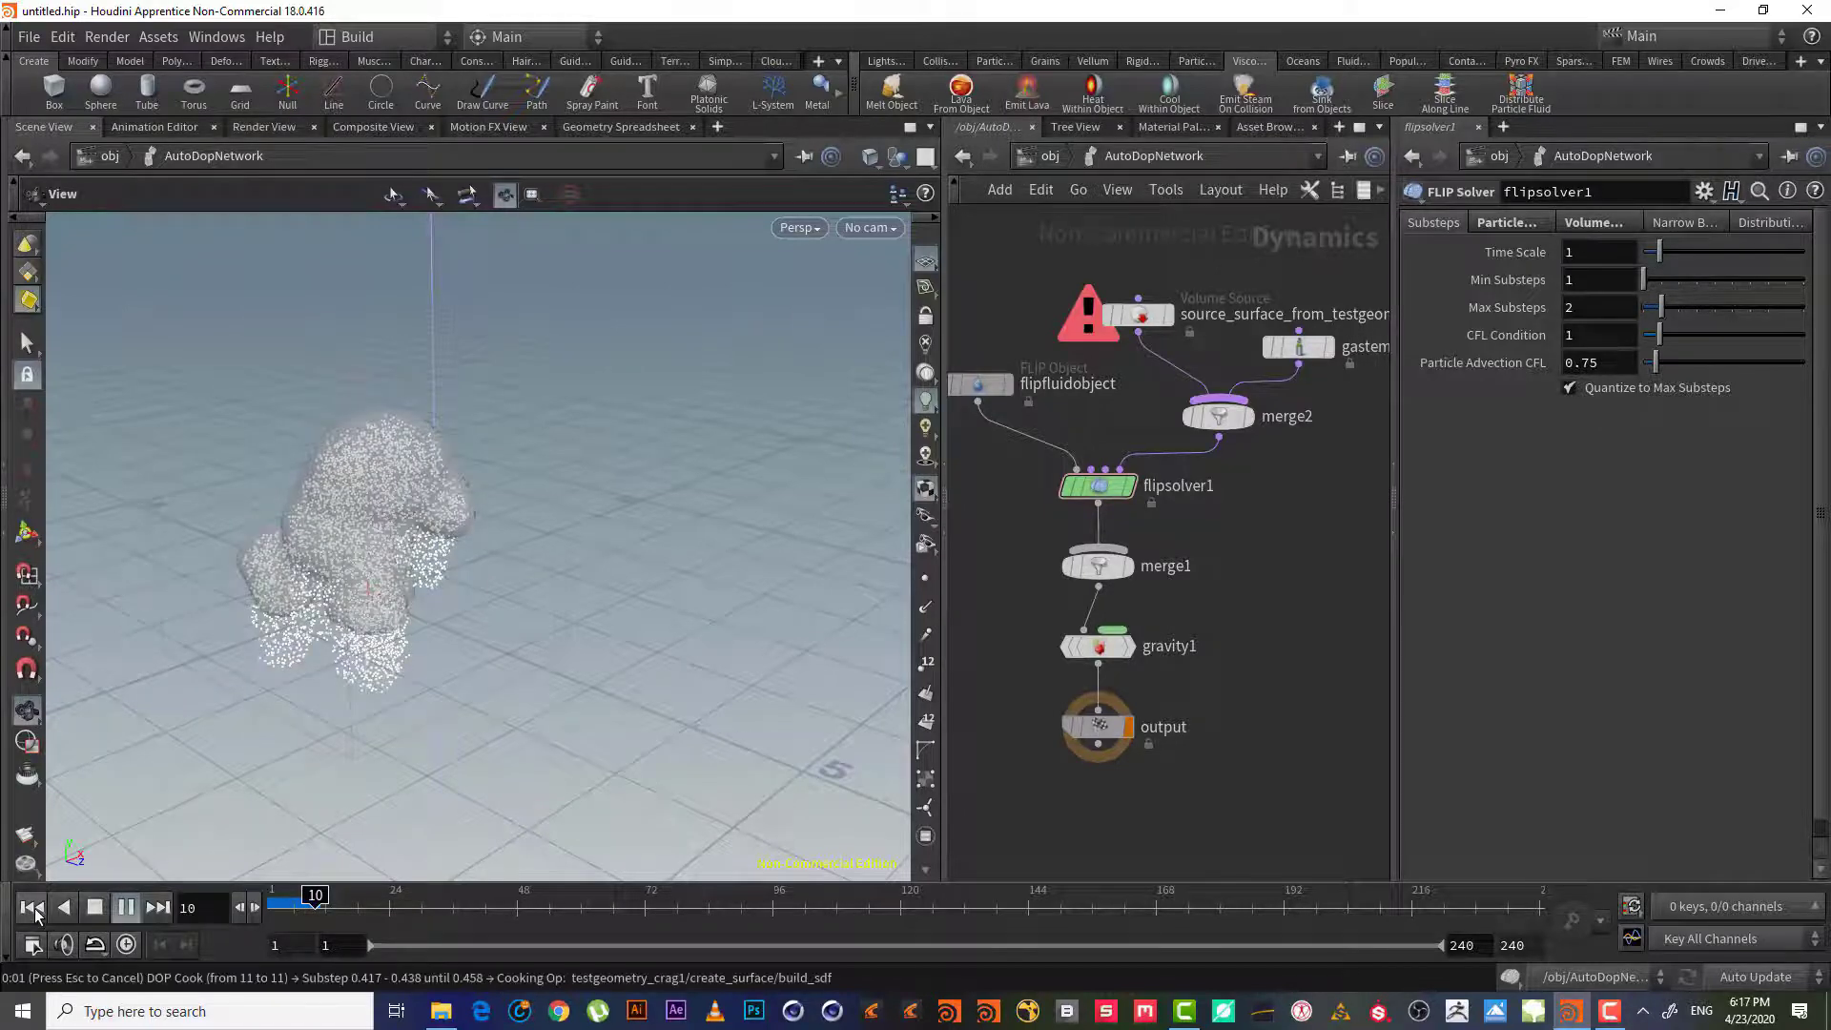
middle_drag(1204, 569, 1259, 569)
key(ctrl+Up)
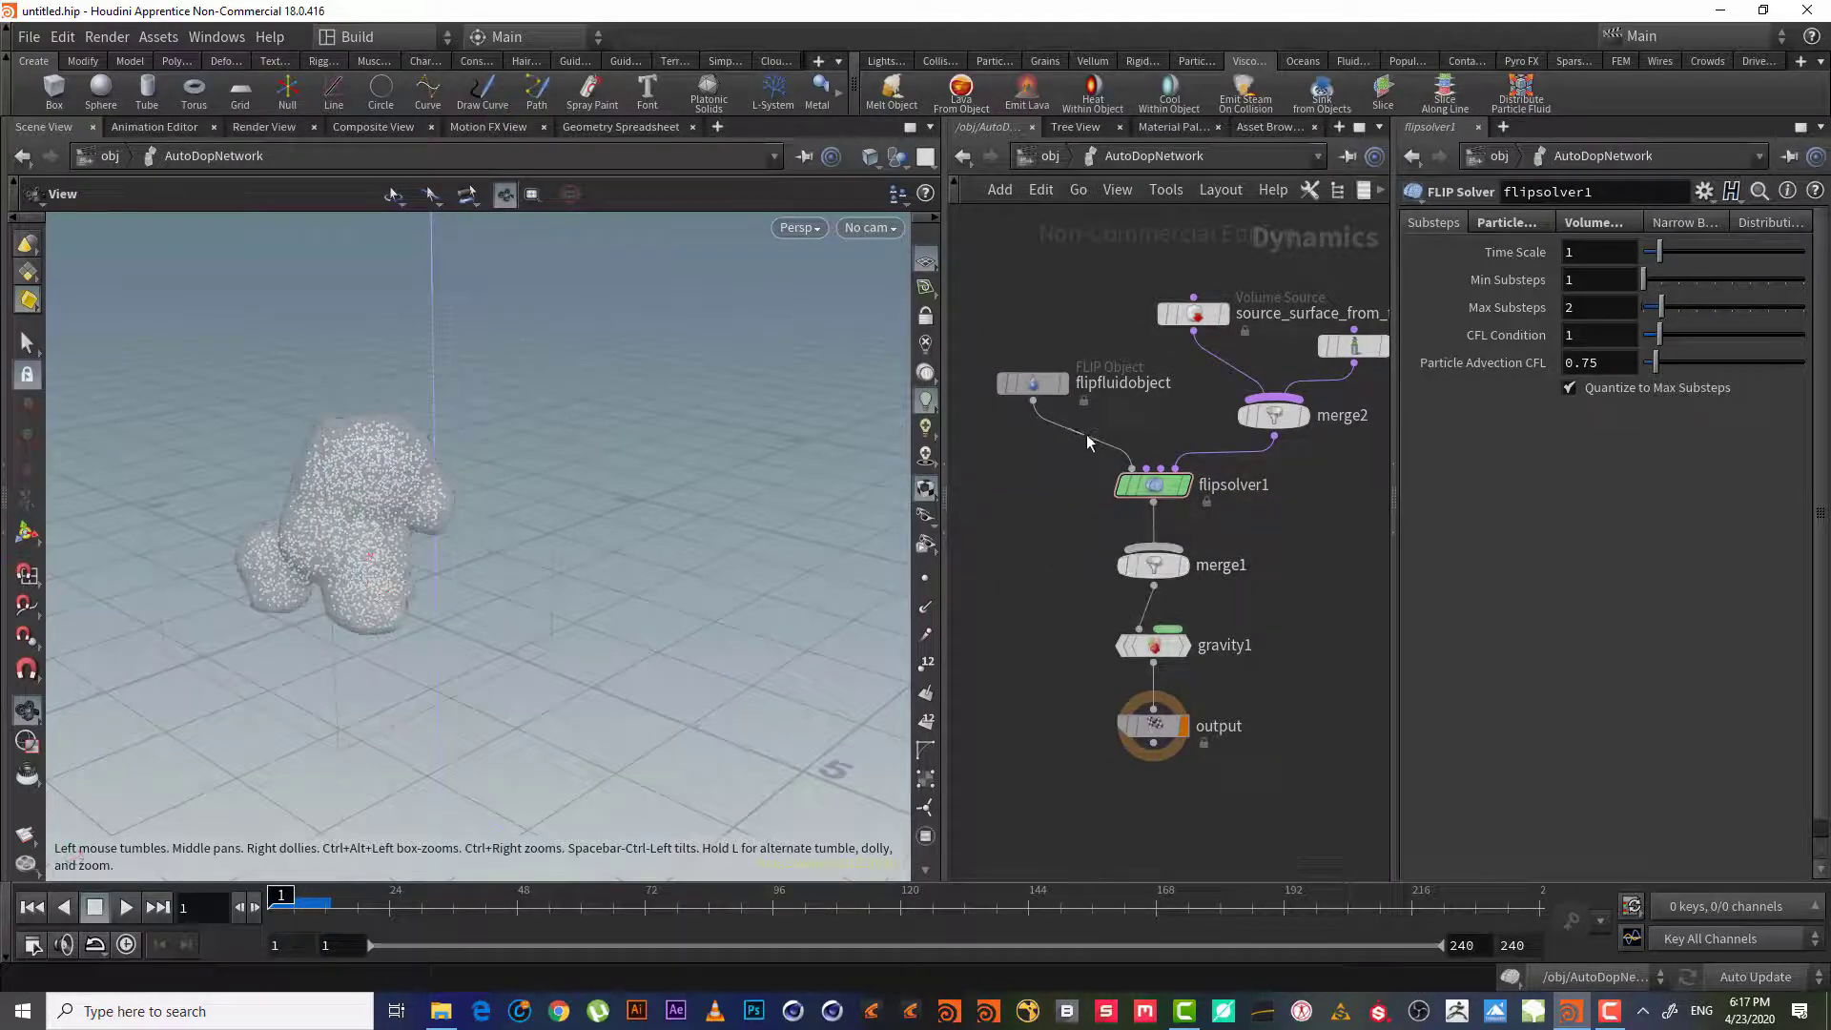
Examine the emitted fluid particles and the simulation's bounding box from several angles and distances
middle_drag(1057, 536, 1055, 582)
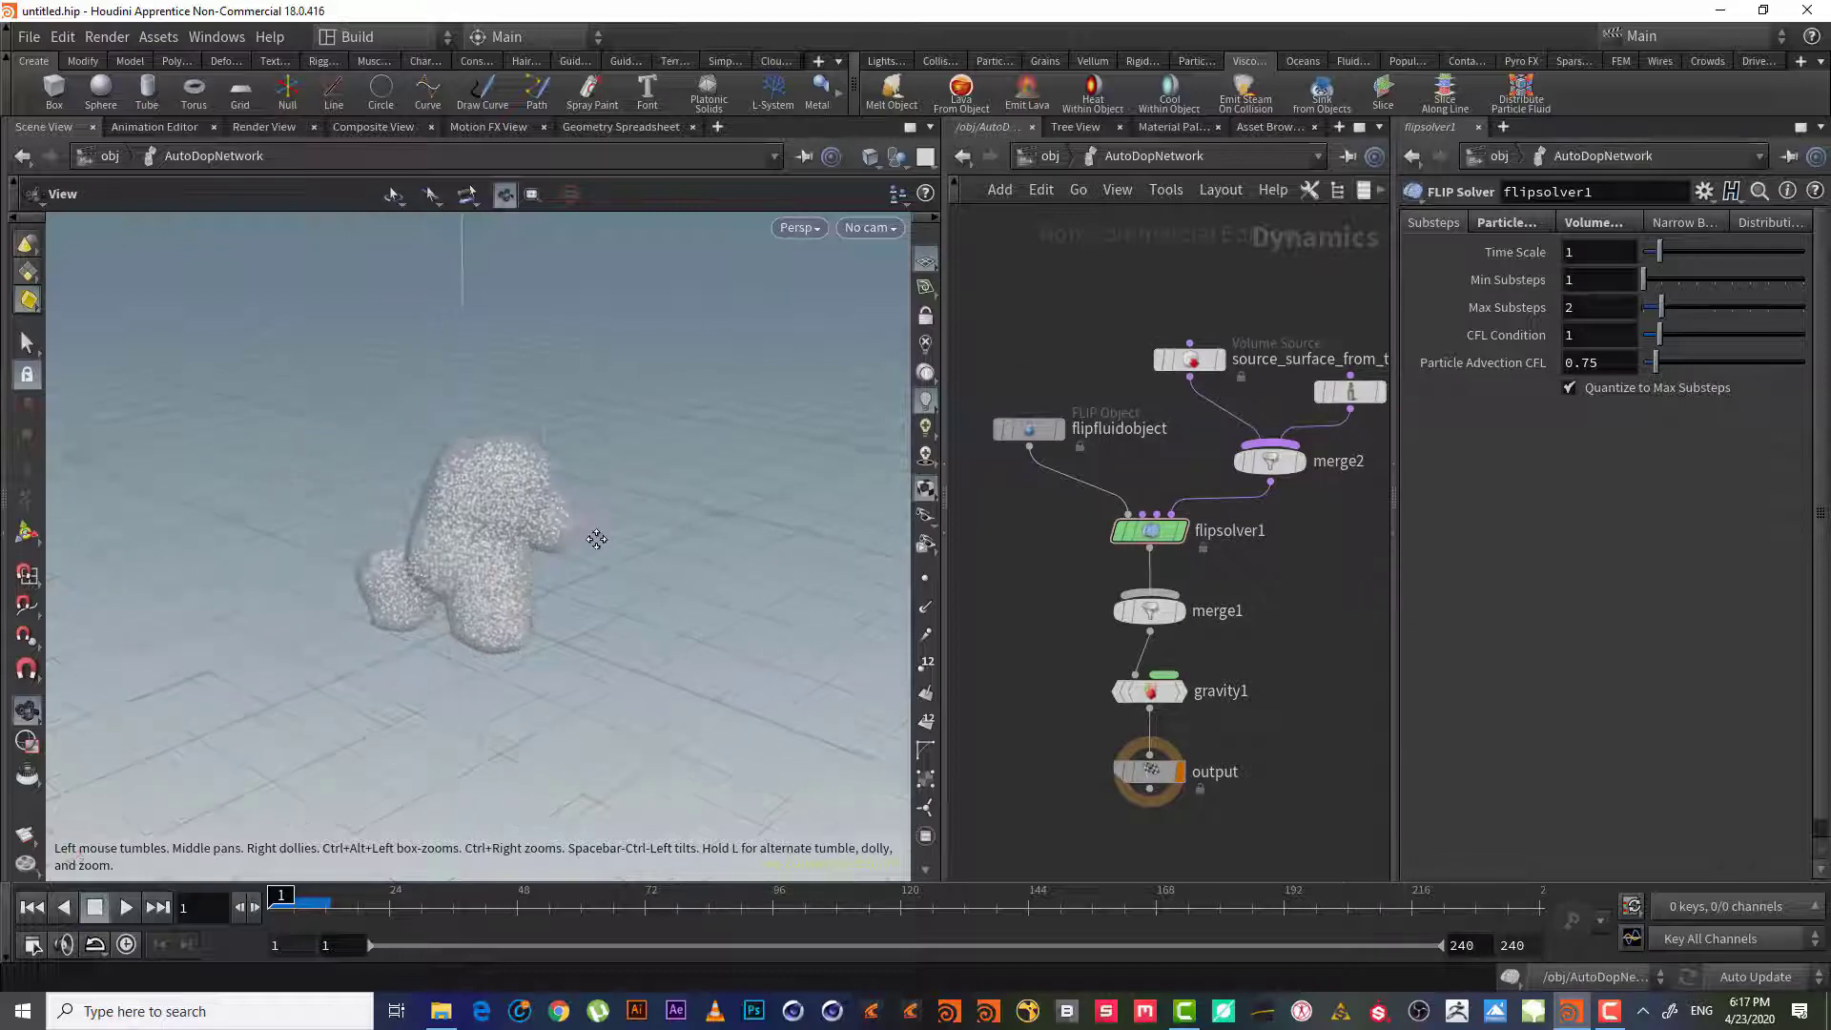
mouse_move(597, 539)
mouse_down()
mouse_move(621, 538)
mouse_move(591, 539)
mouse_up()
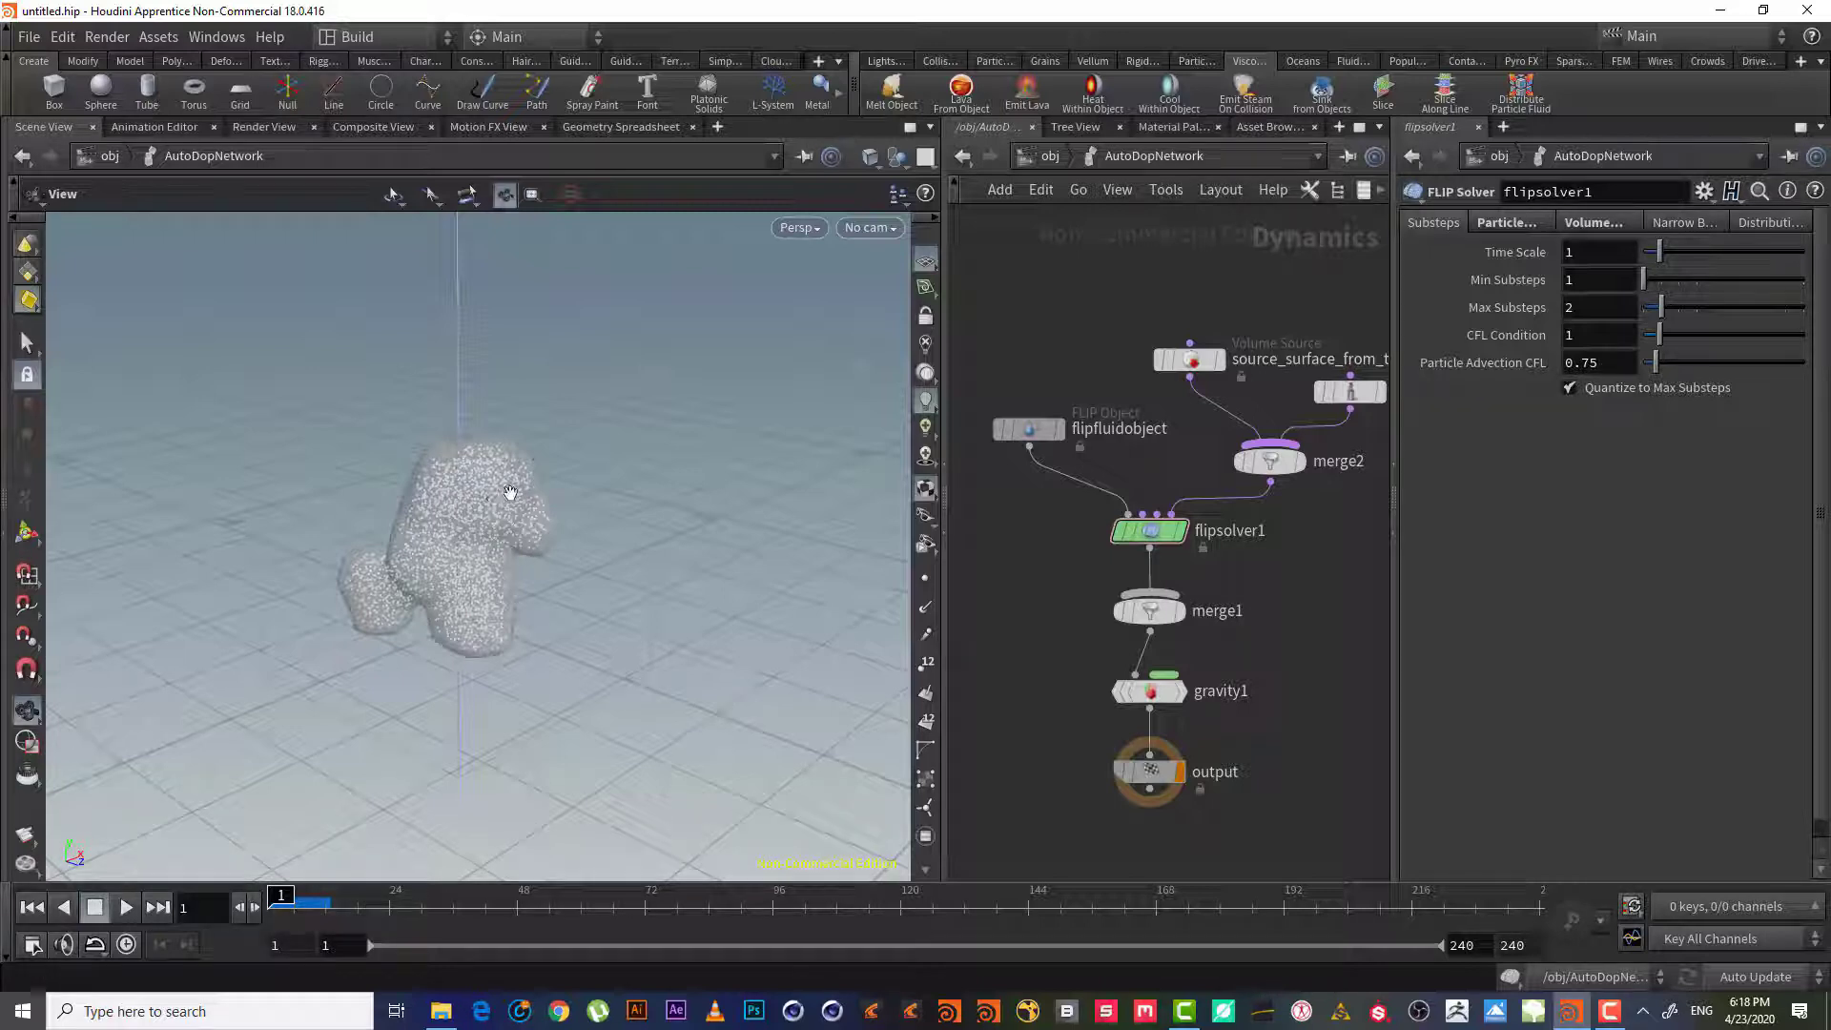
right_drag(516, 490, 510, 536)
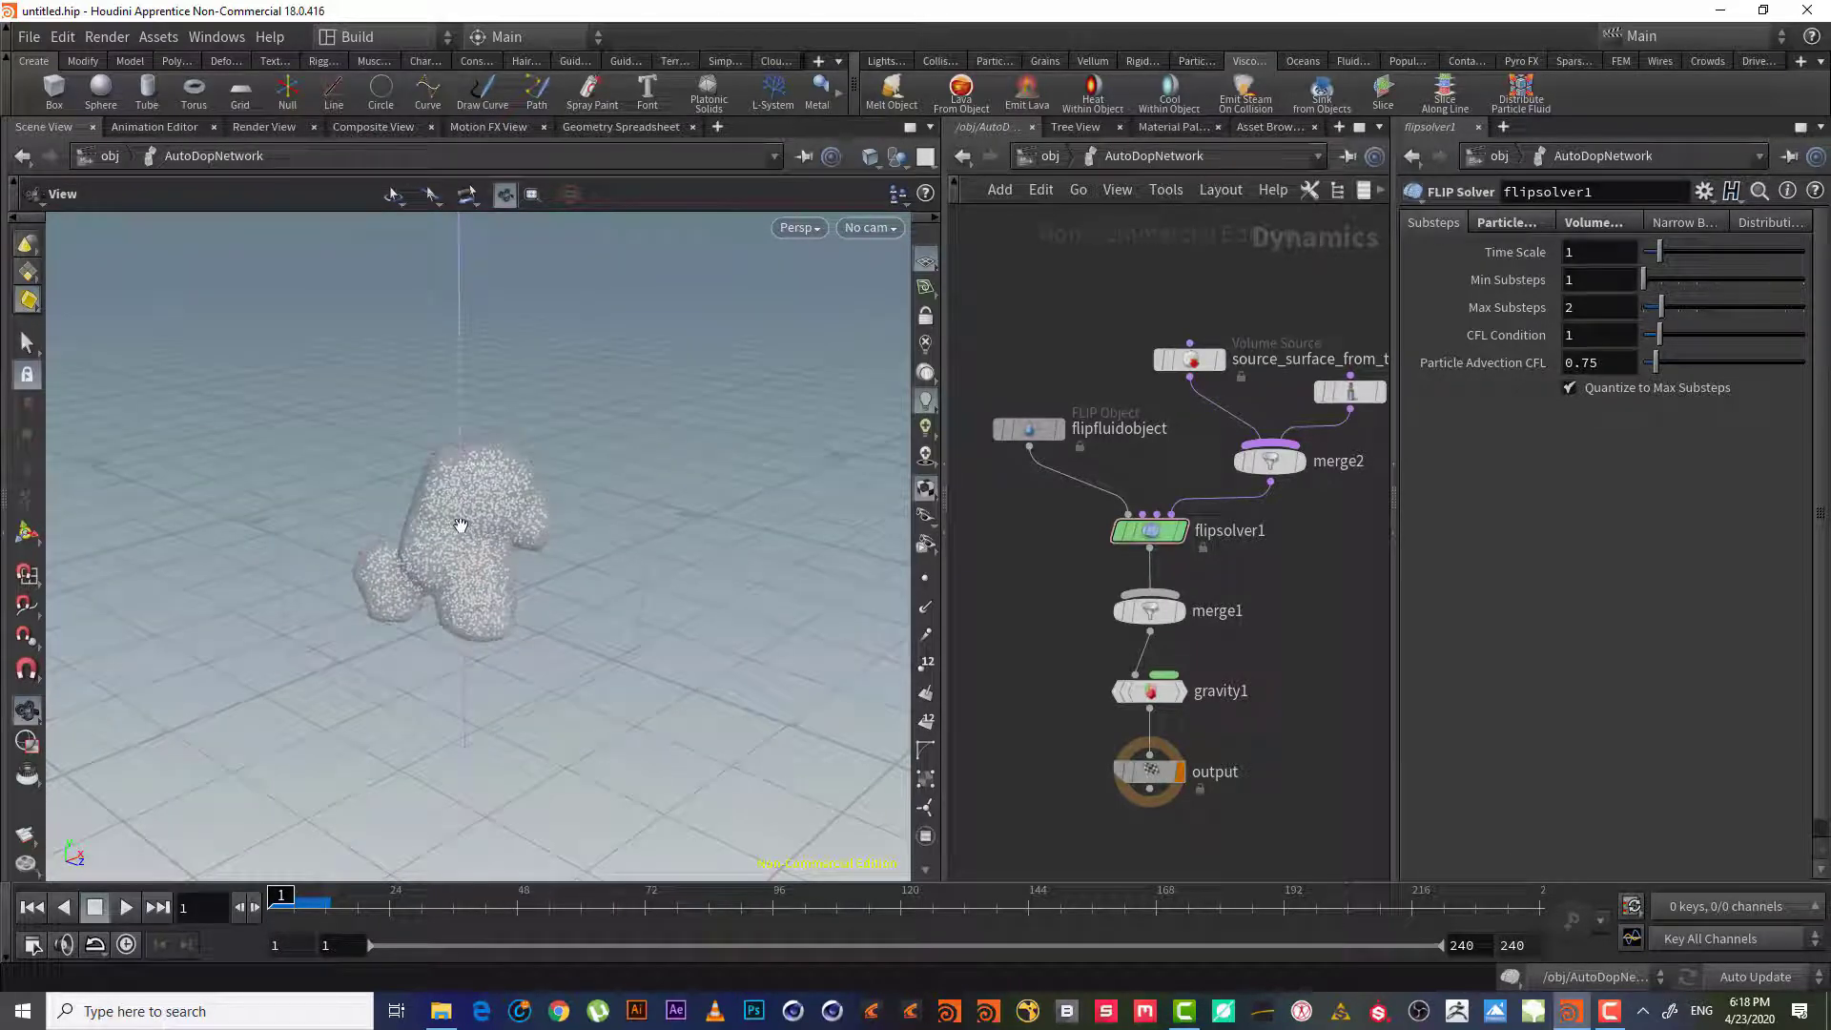
right_drag(452, 531, 488, 548)
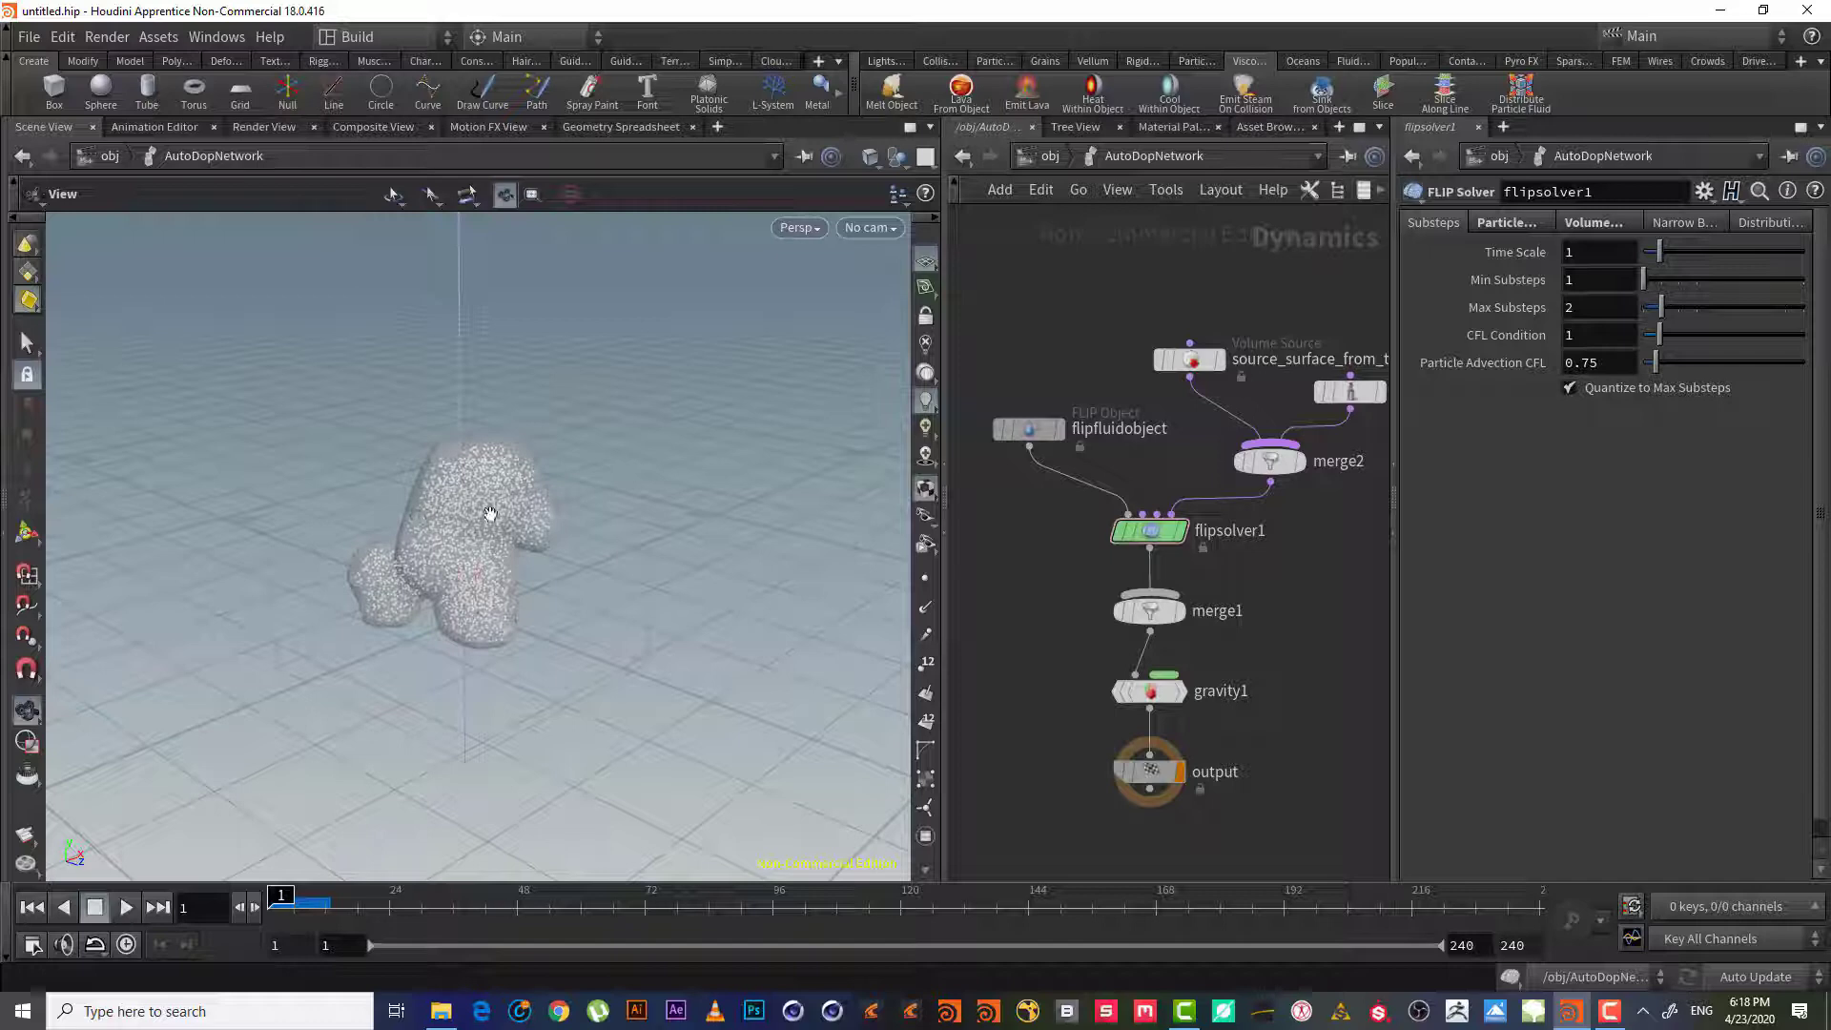
middle_drag(502, 552, 472, 576)
drag(472, 576, 571, 497)
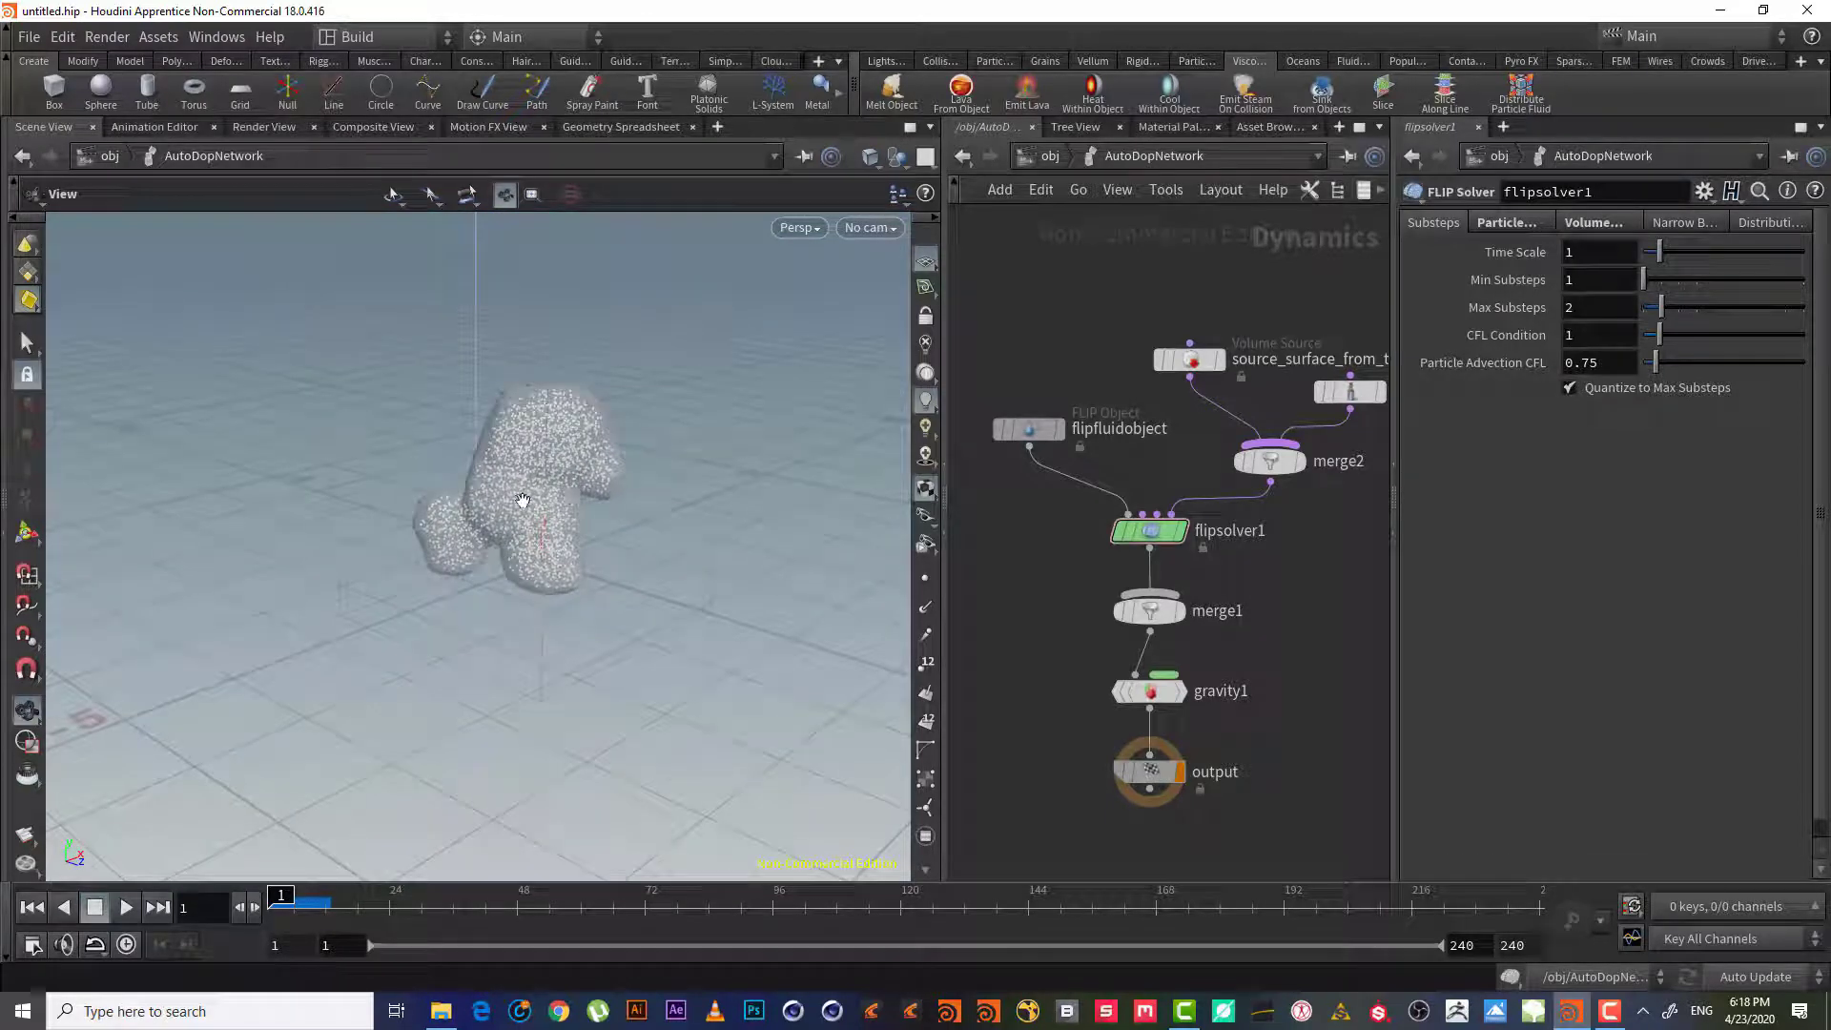
mouse_move(535, 532)
mouse_down()
mouse_move(433, 540)
mouse_move(194, 499)
mouse_move(563, 544)
mouse_move(935, 526)
mouse_move(1386, 550)
mouse_move(559, 495)
mouse_move(483, 508)
mouse_move(520, 517)
mouse_up()
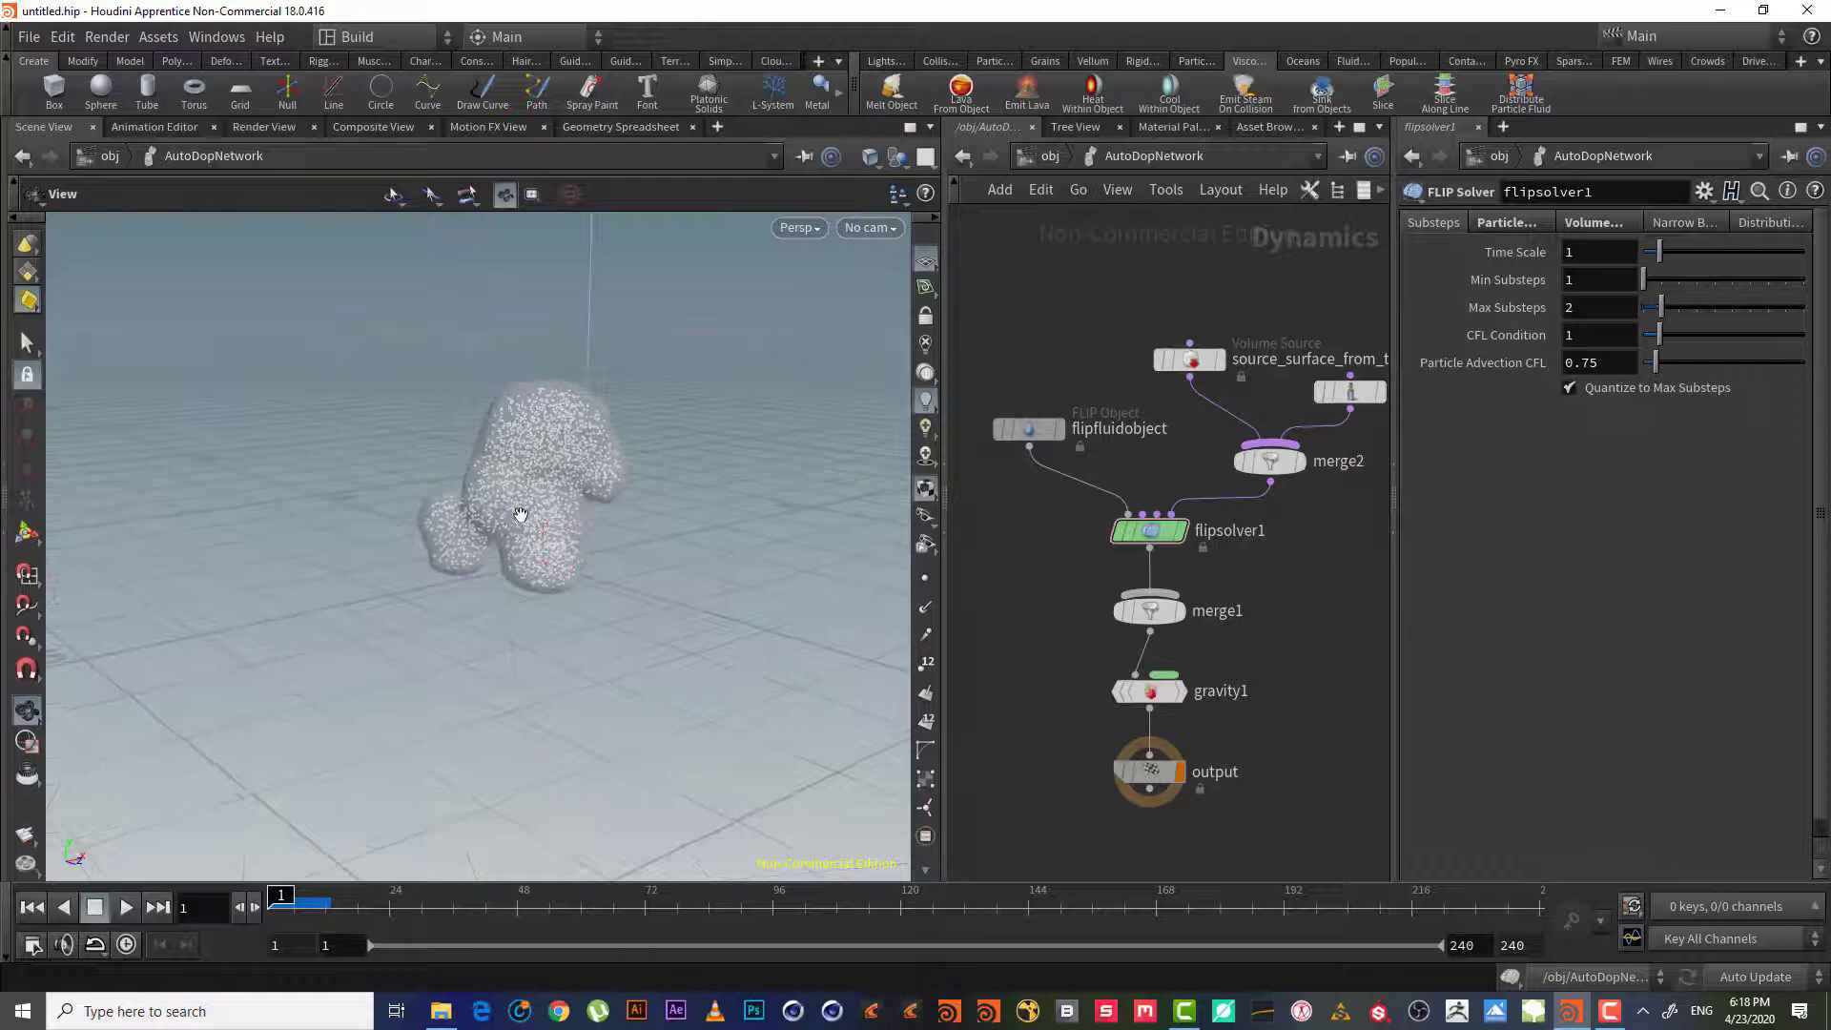
key(f)
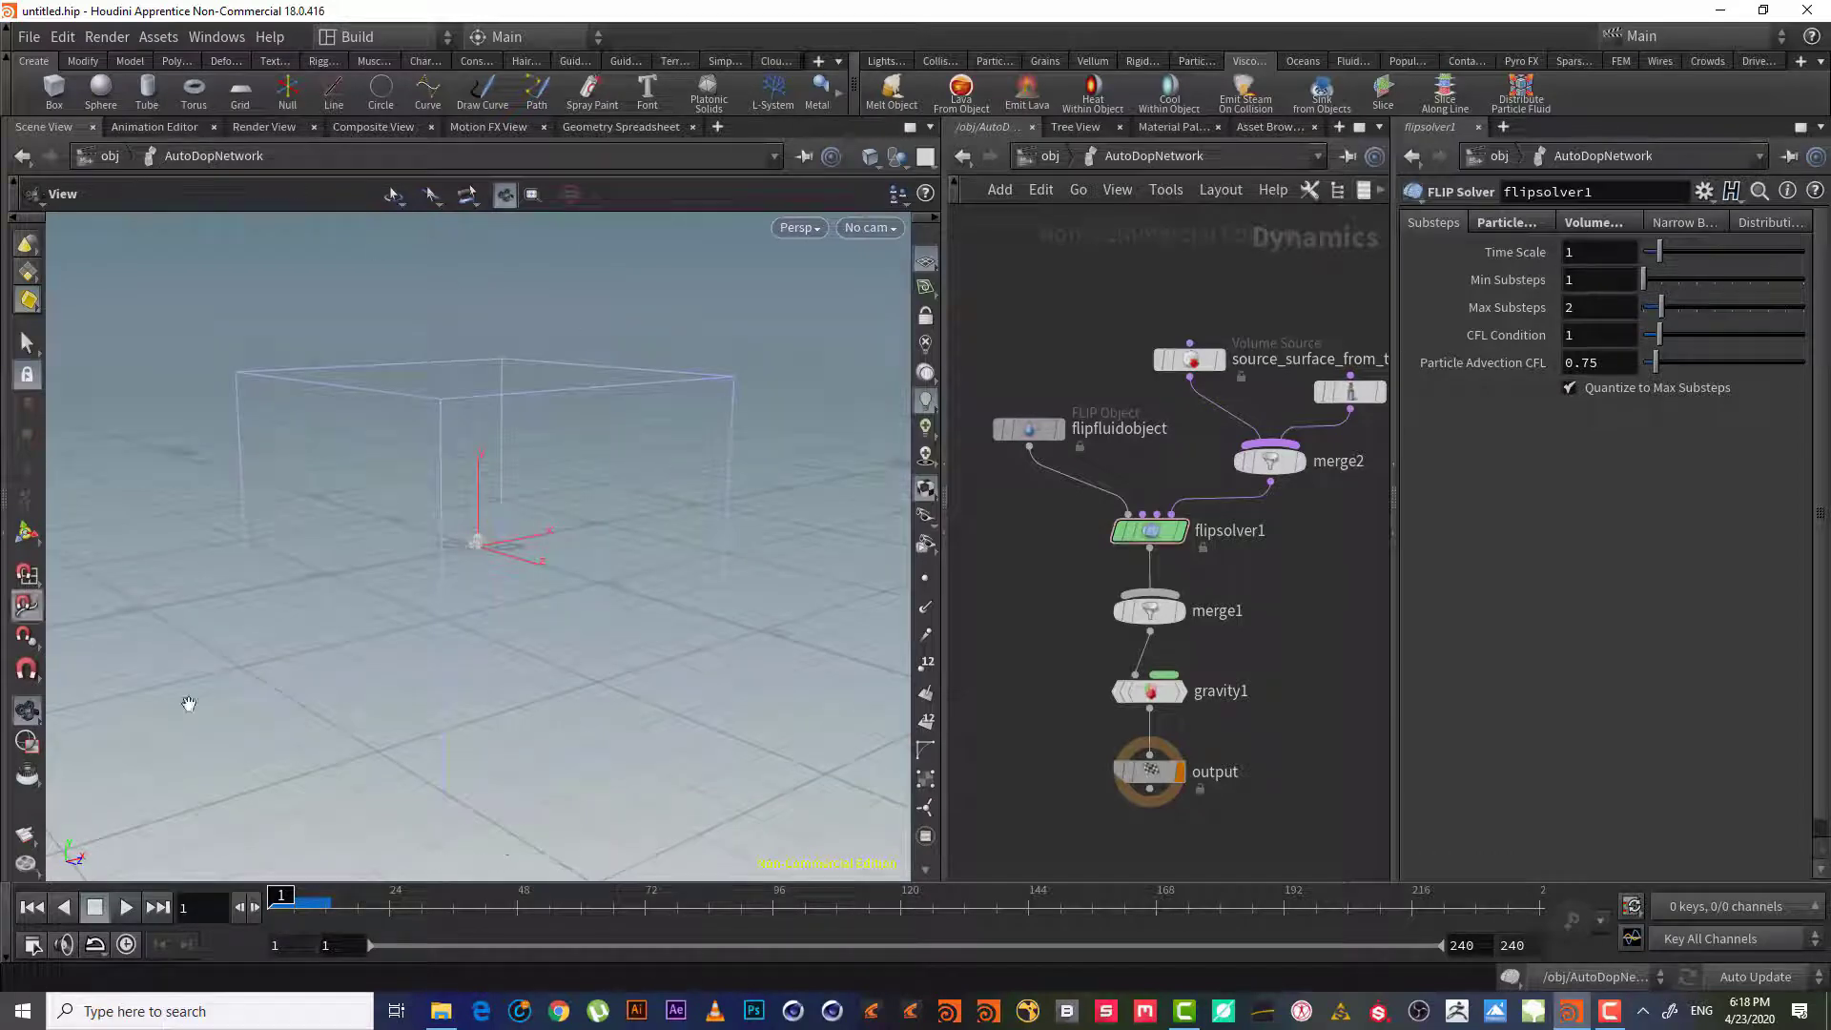
right_drag(475, 540, 1533, 662)
drag(476, 665, 744, 558)
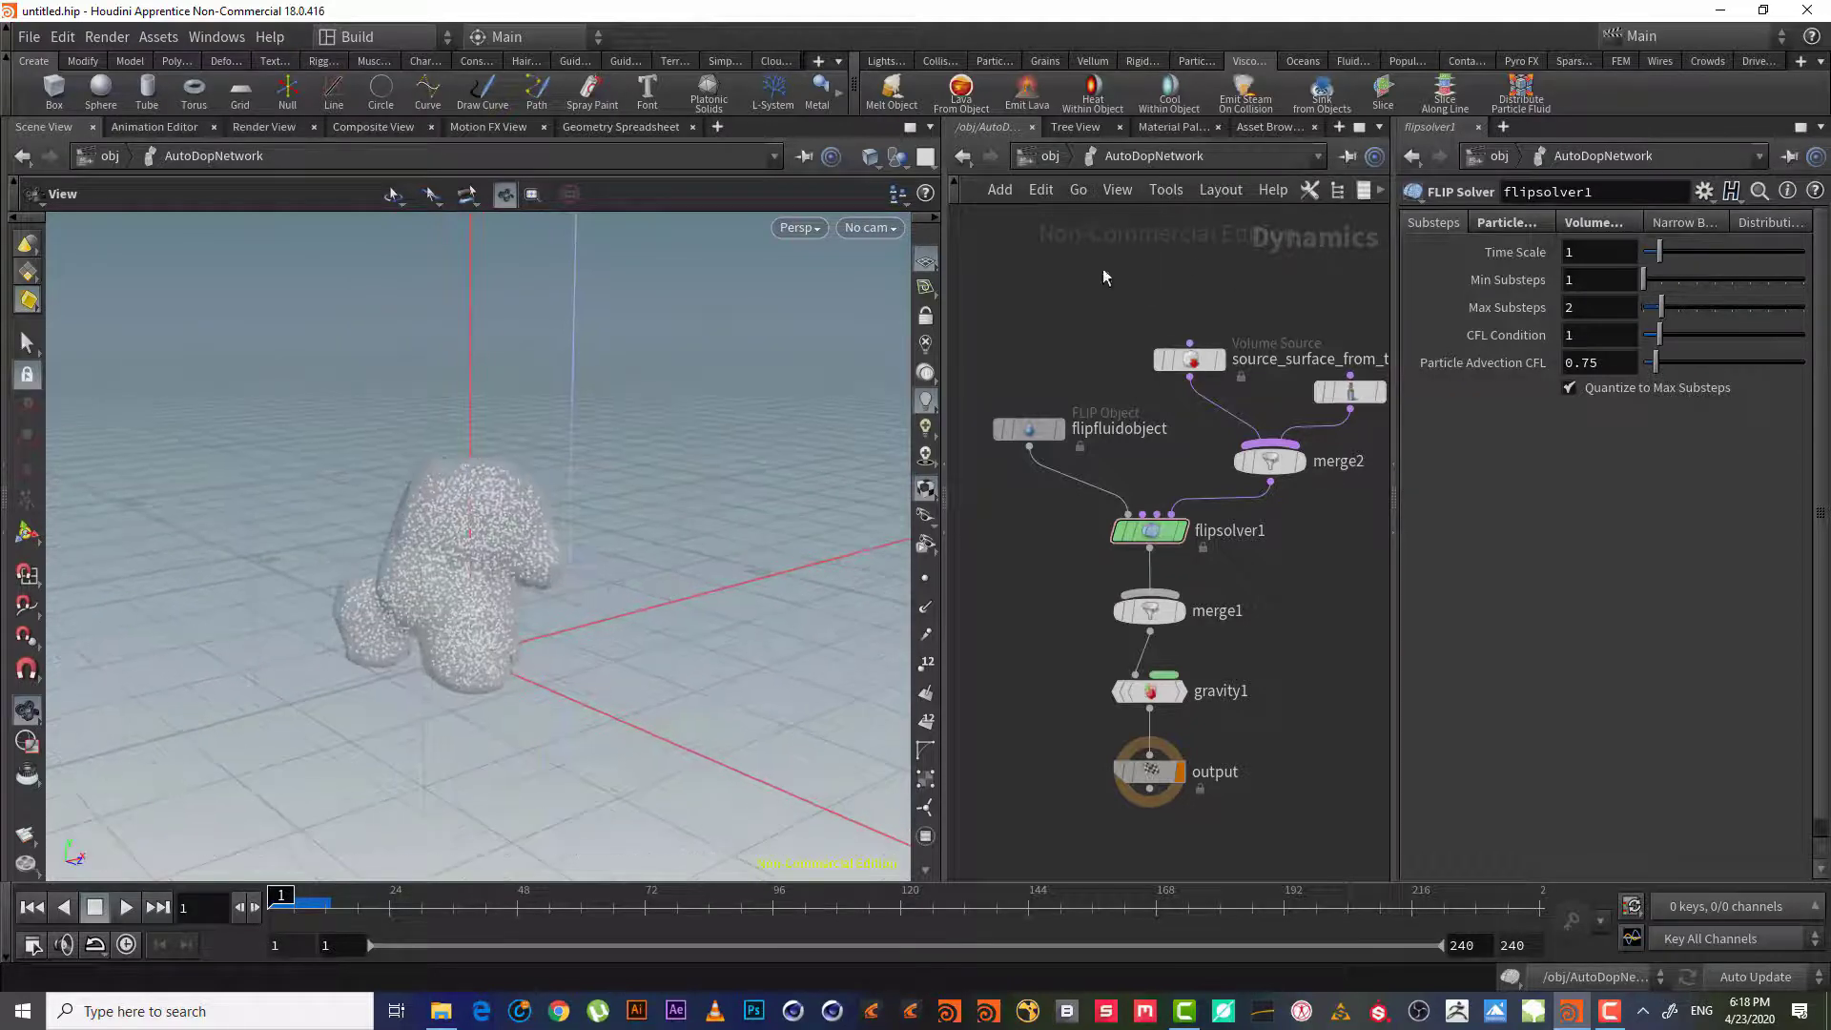
Examine the AutoDopNetwork node chain, including the merge, FLIP solver and gas temperature update nodes, alongside the fluid particles
middle_drag(1080, 337, 1123, 358)
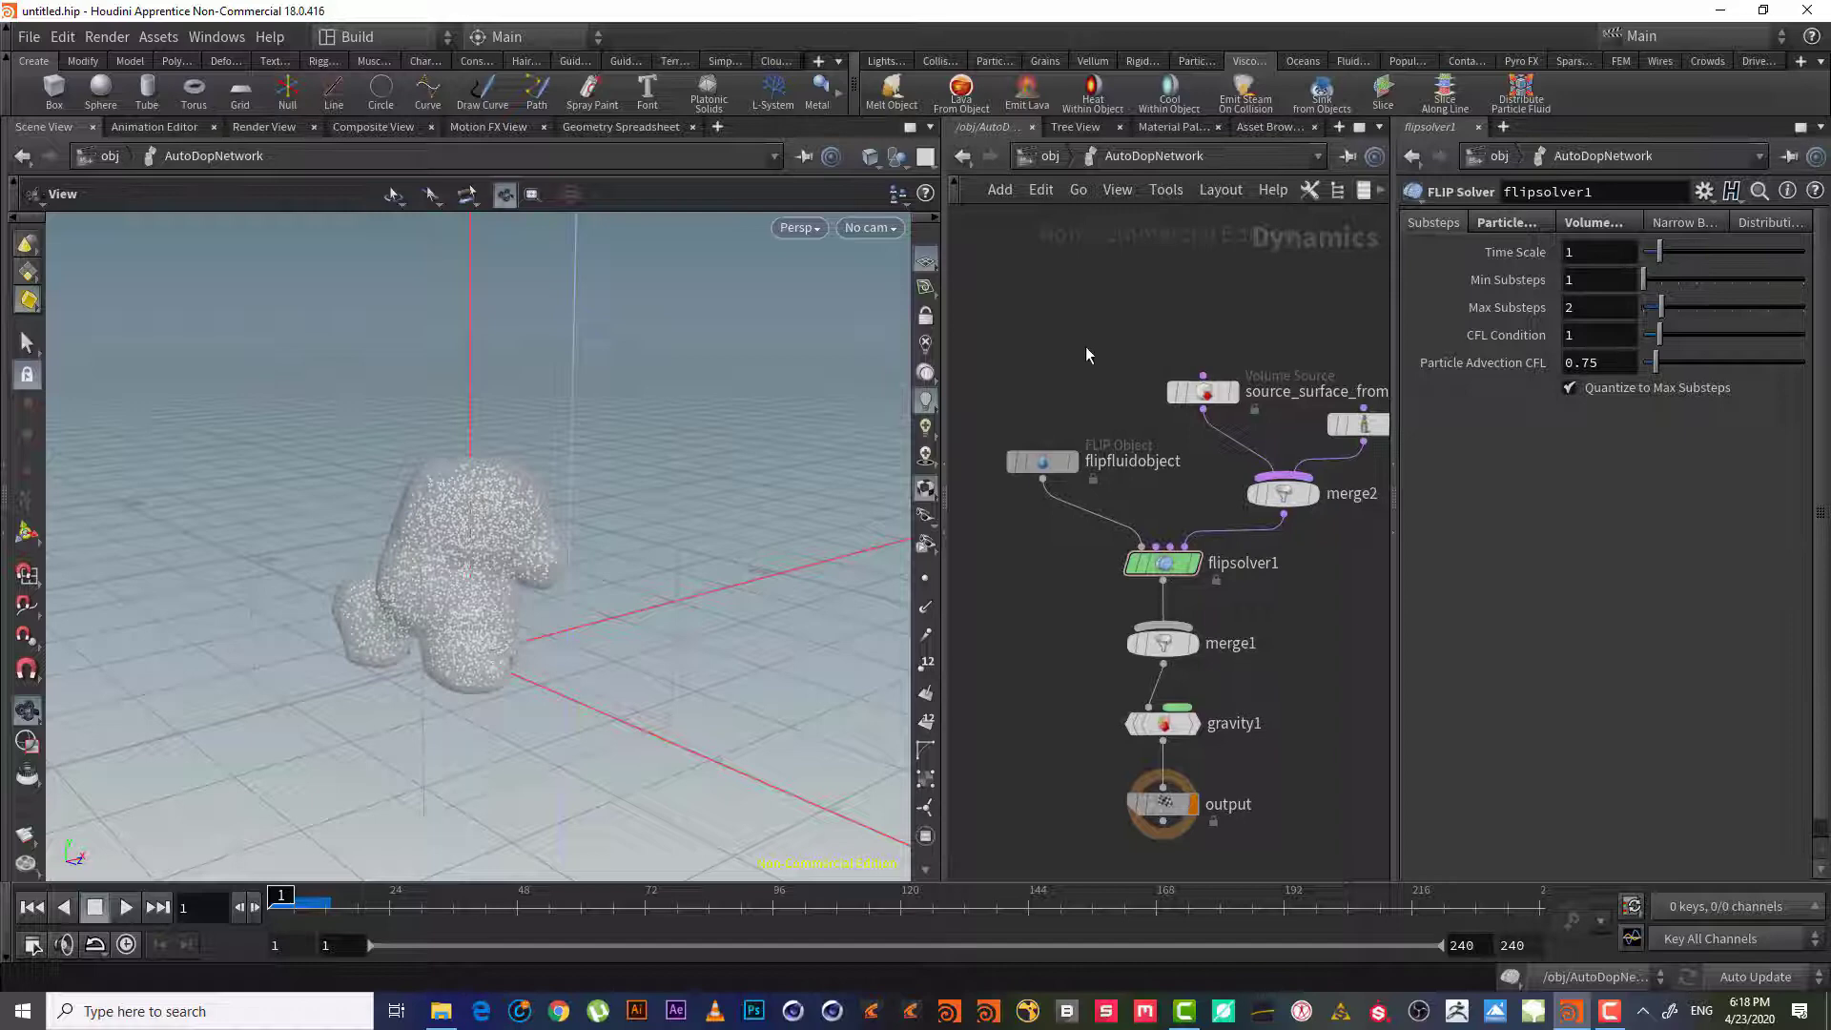
right_drag(1103, 347, 1069, 395)
scroll(1111, 367, up, 3)
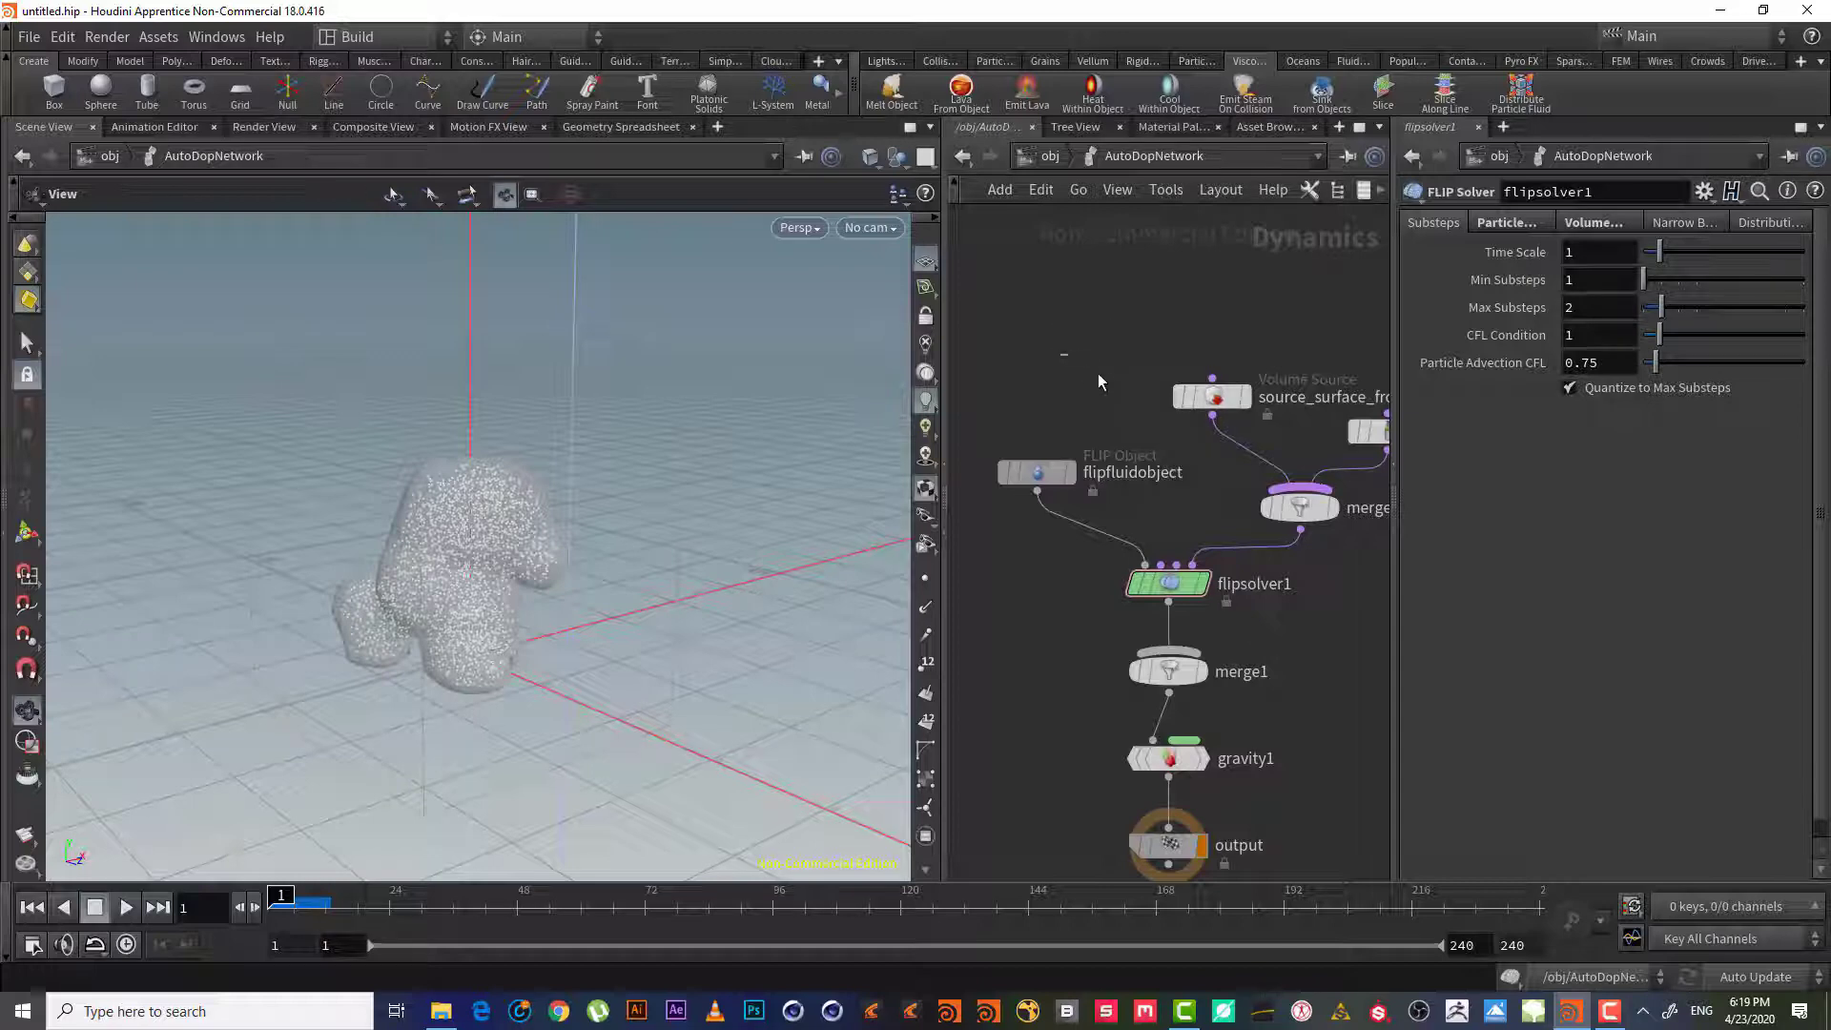
middle_drag(1149, 445, 1113, 368)
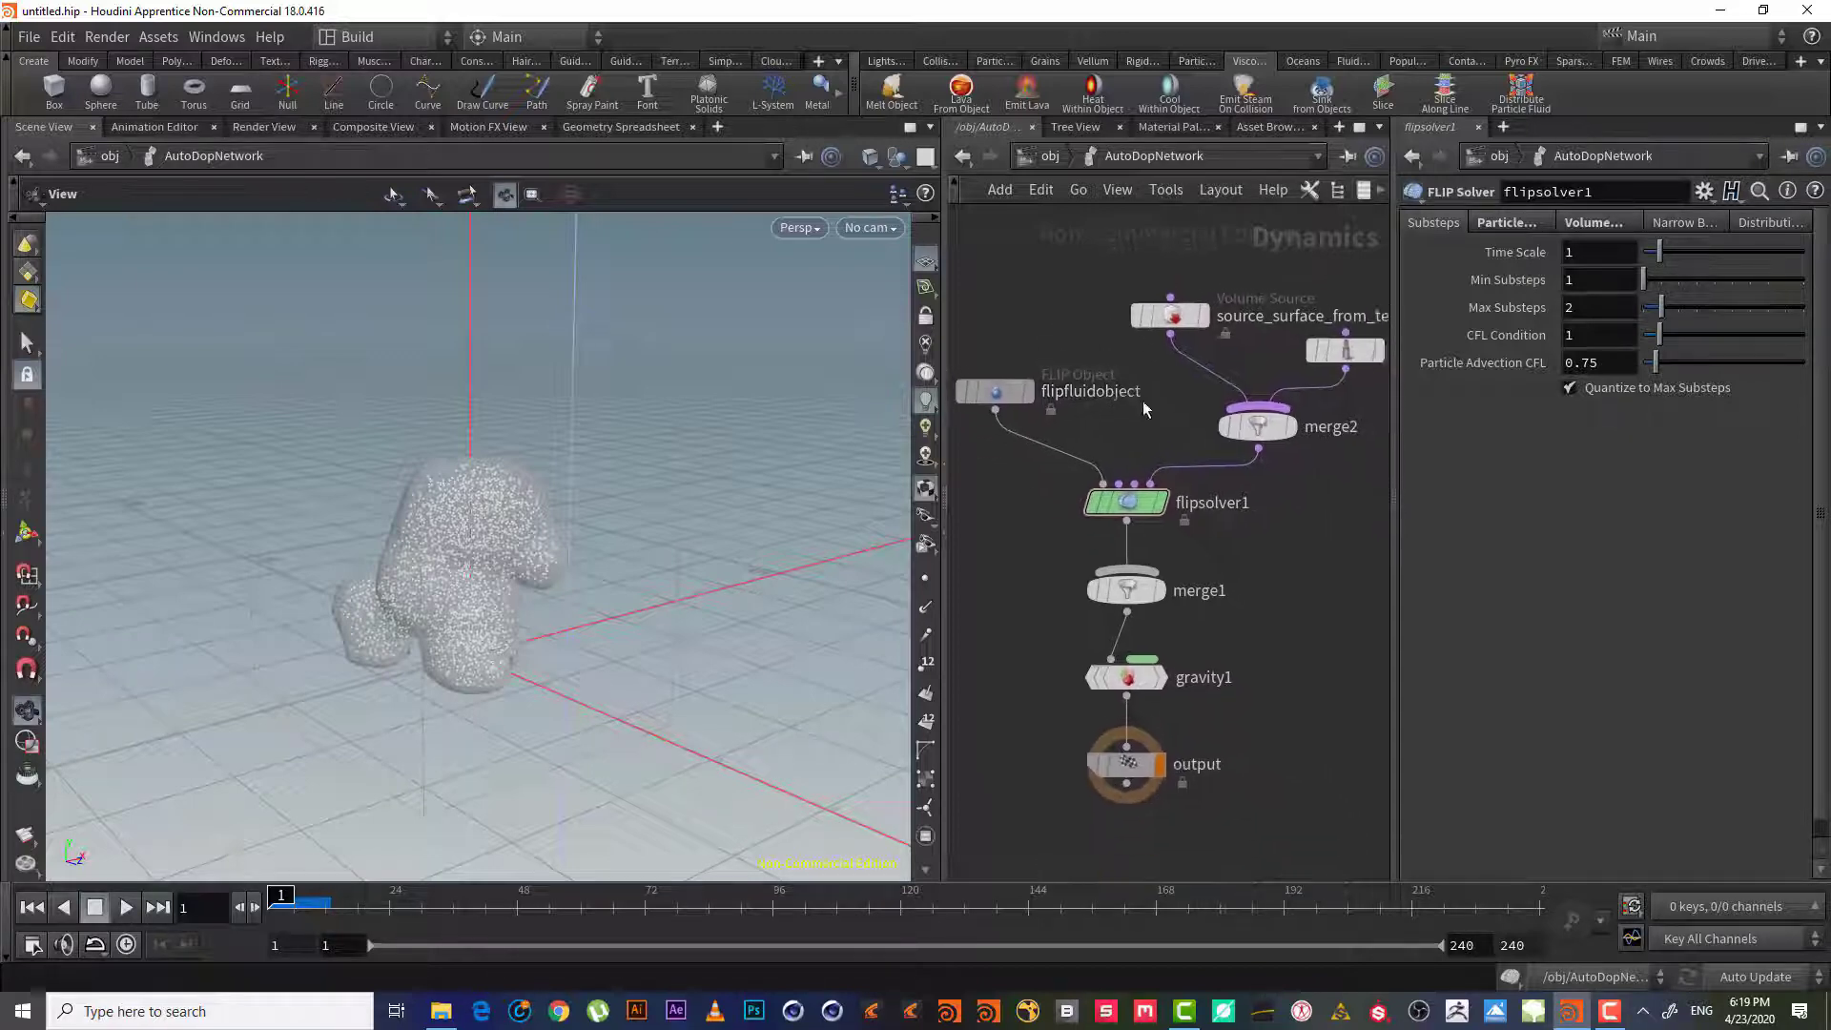
click(1132, 593)
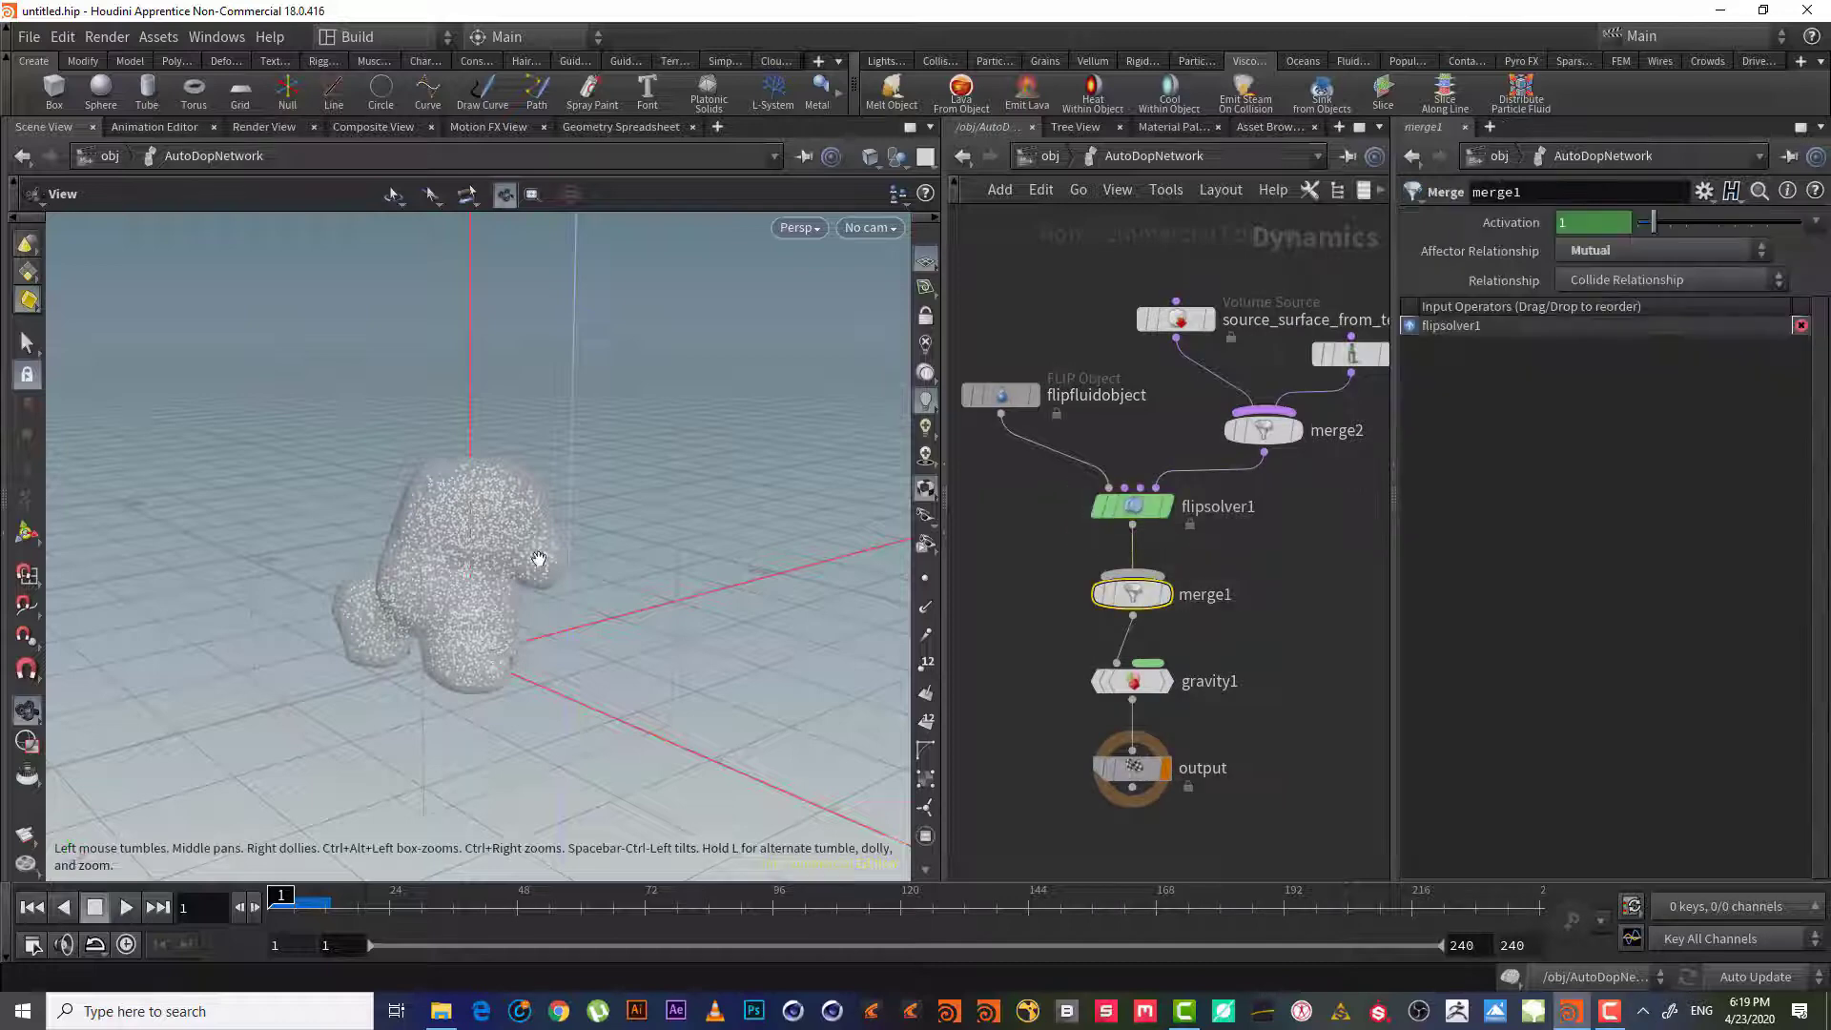
drag(532, 552, 585, 474)
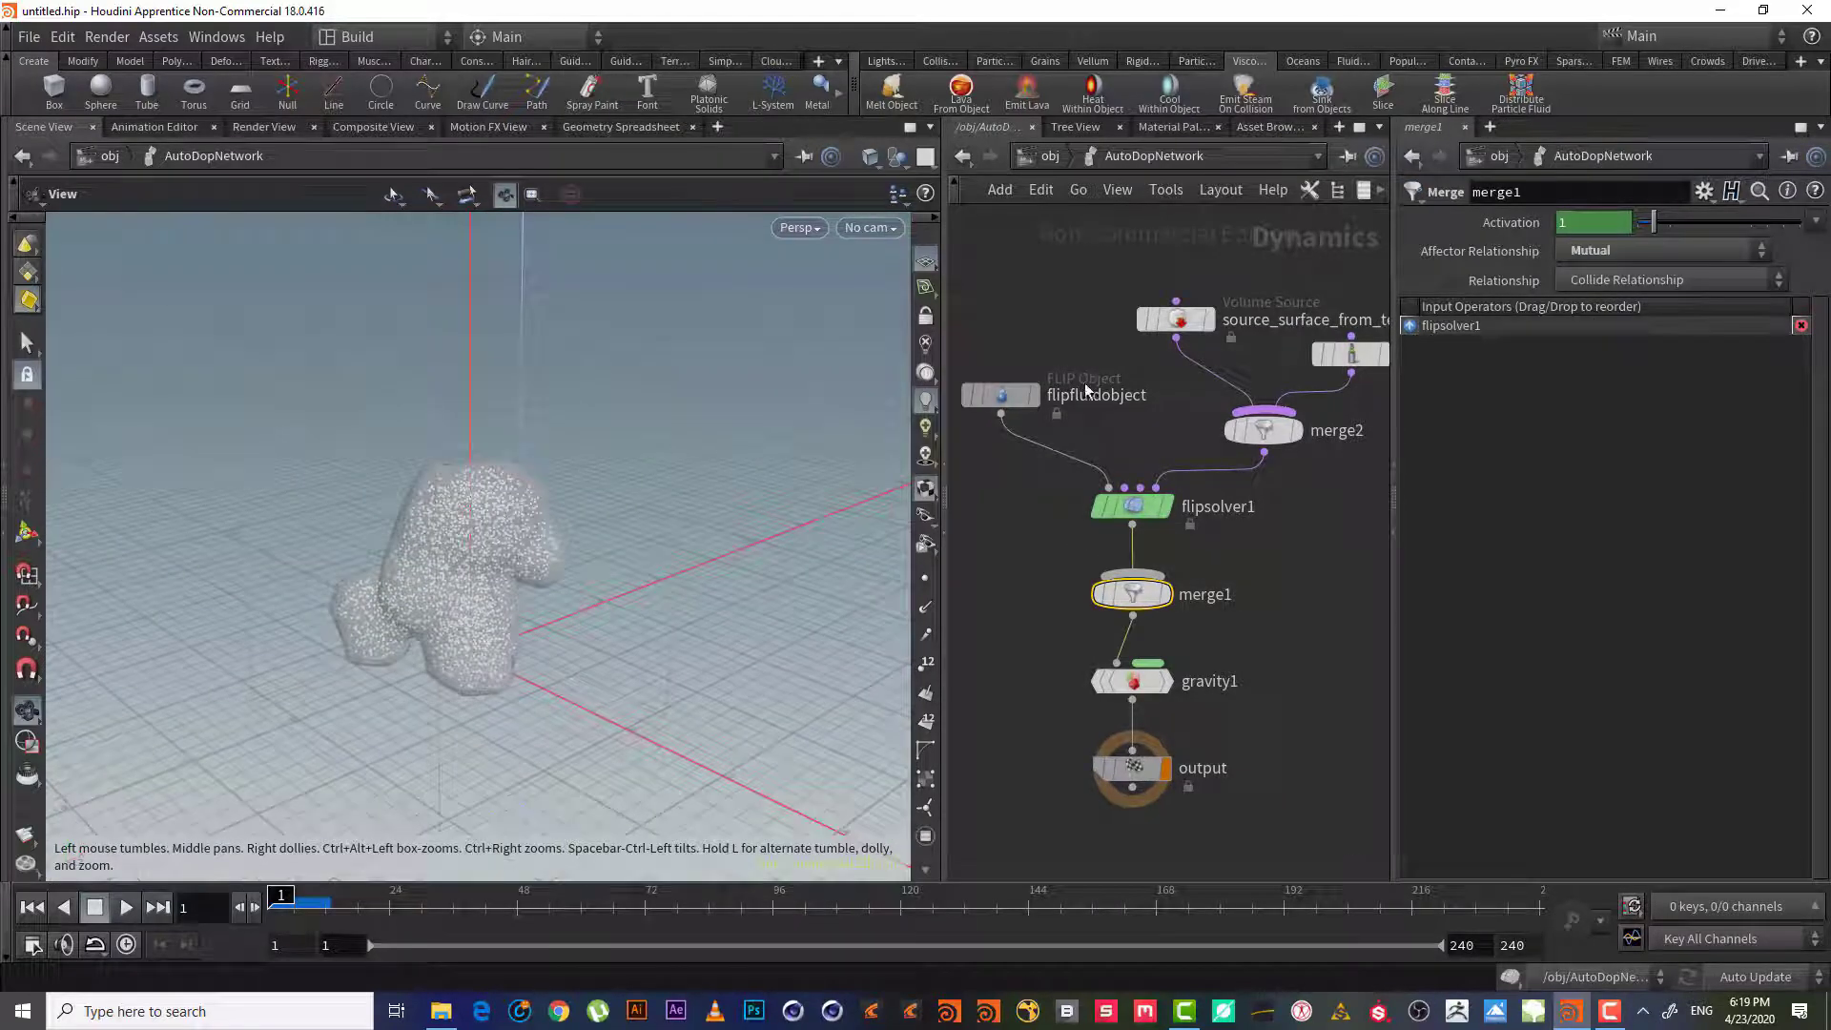
scroll(1158, 416, down, 2)
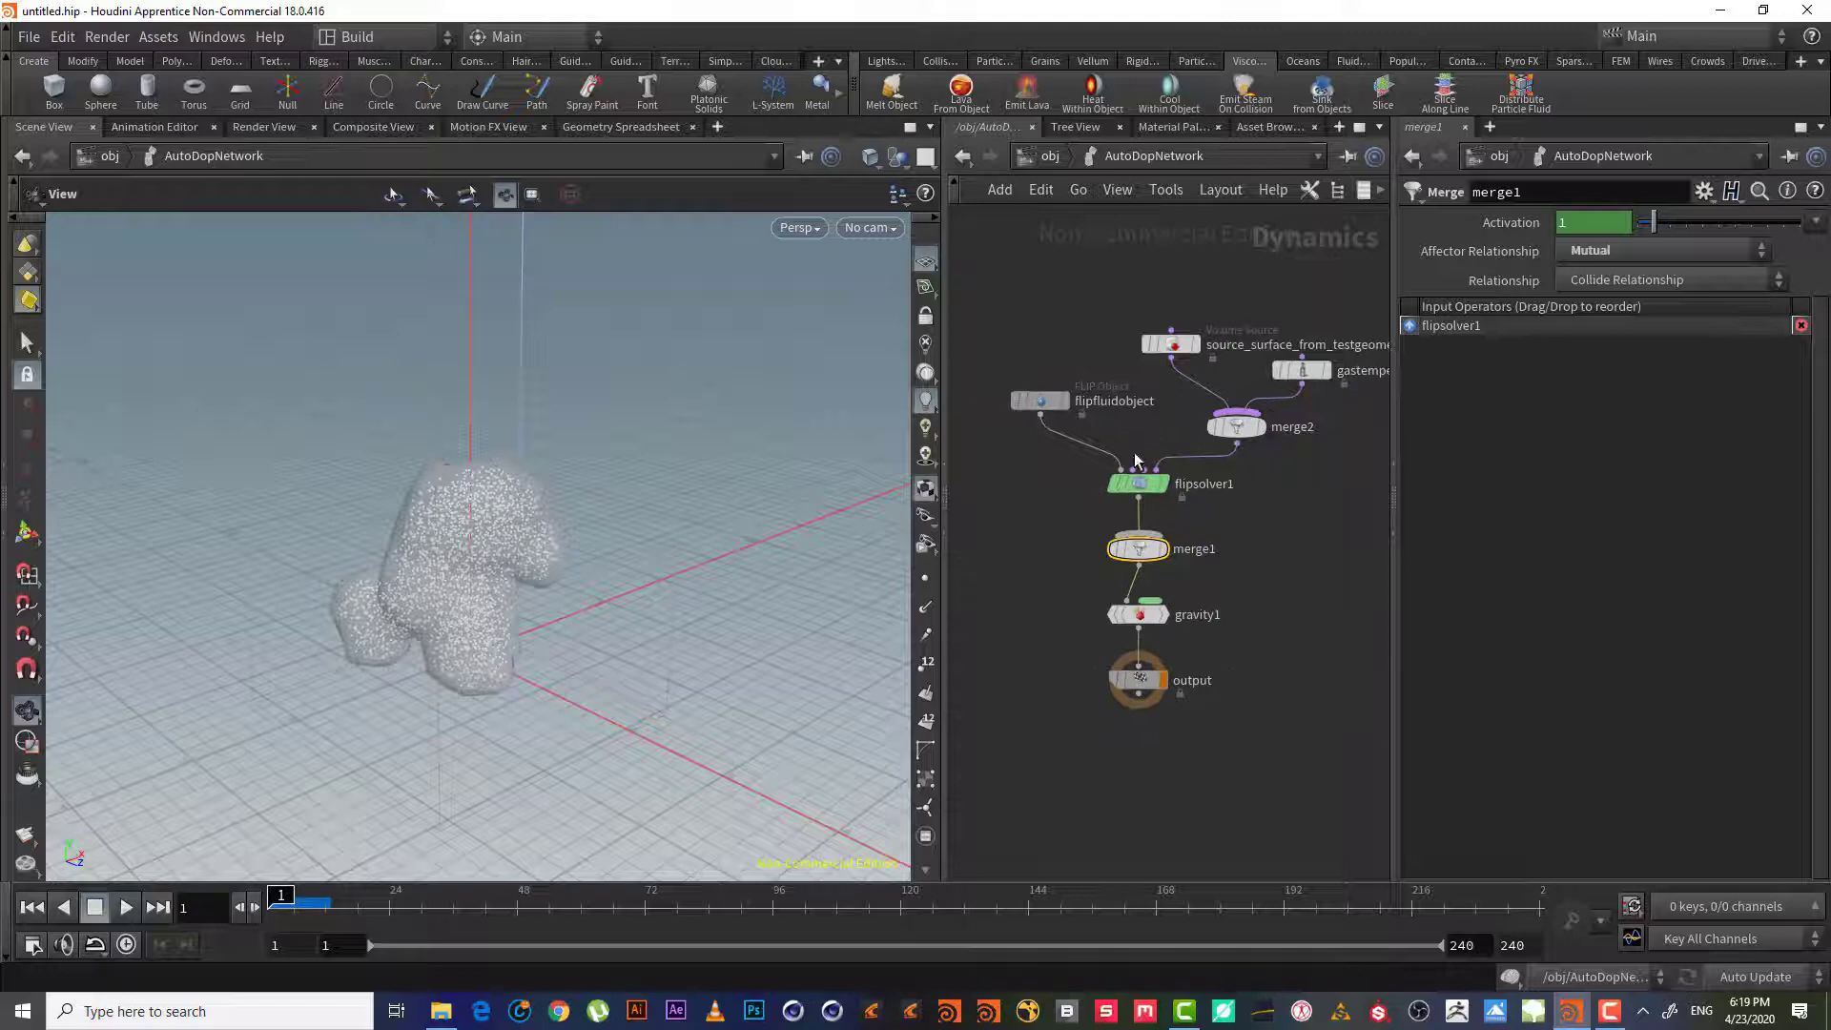
drag(1334, 739, 1000, 284)
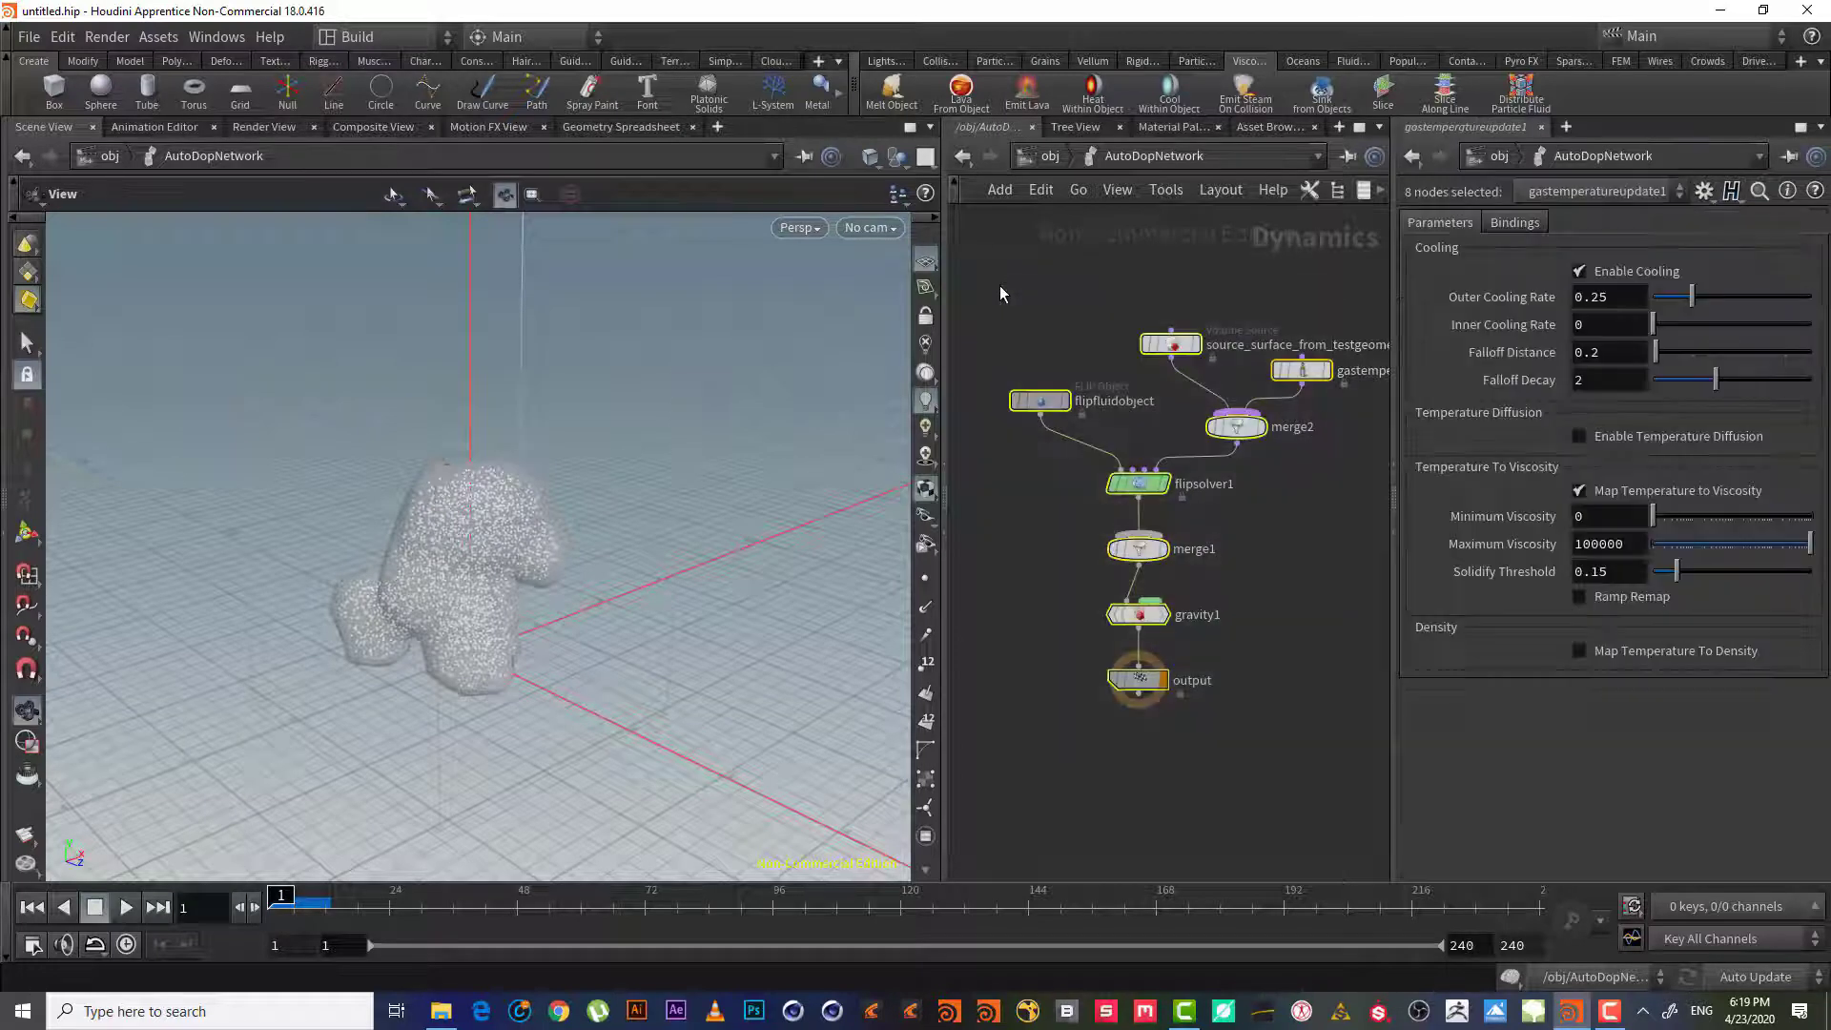
click(1000, 285)
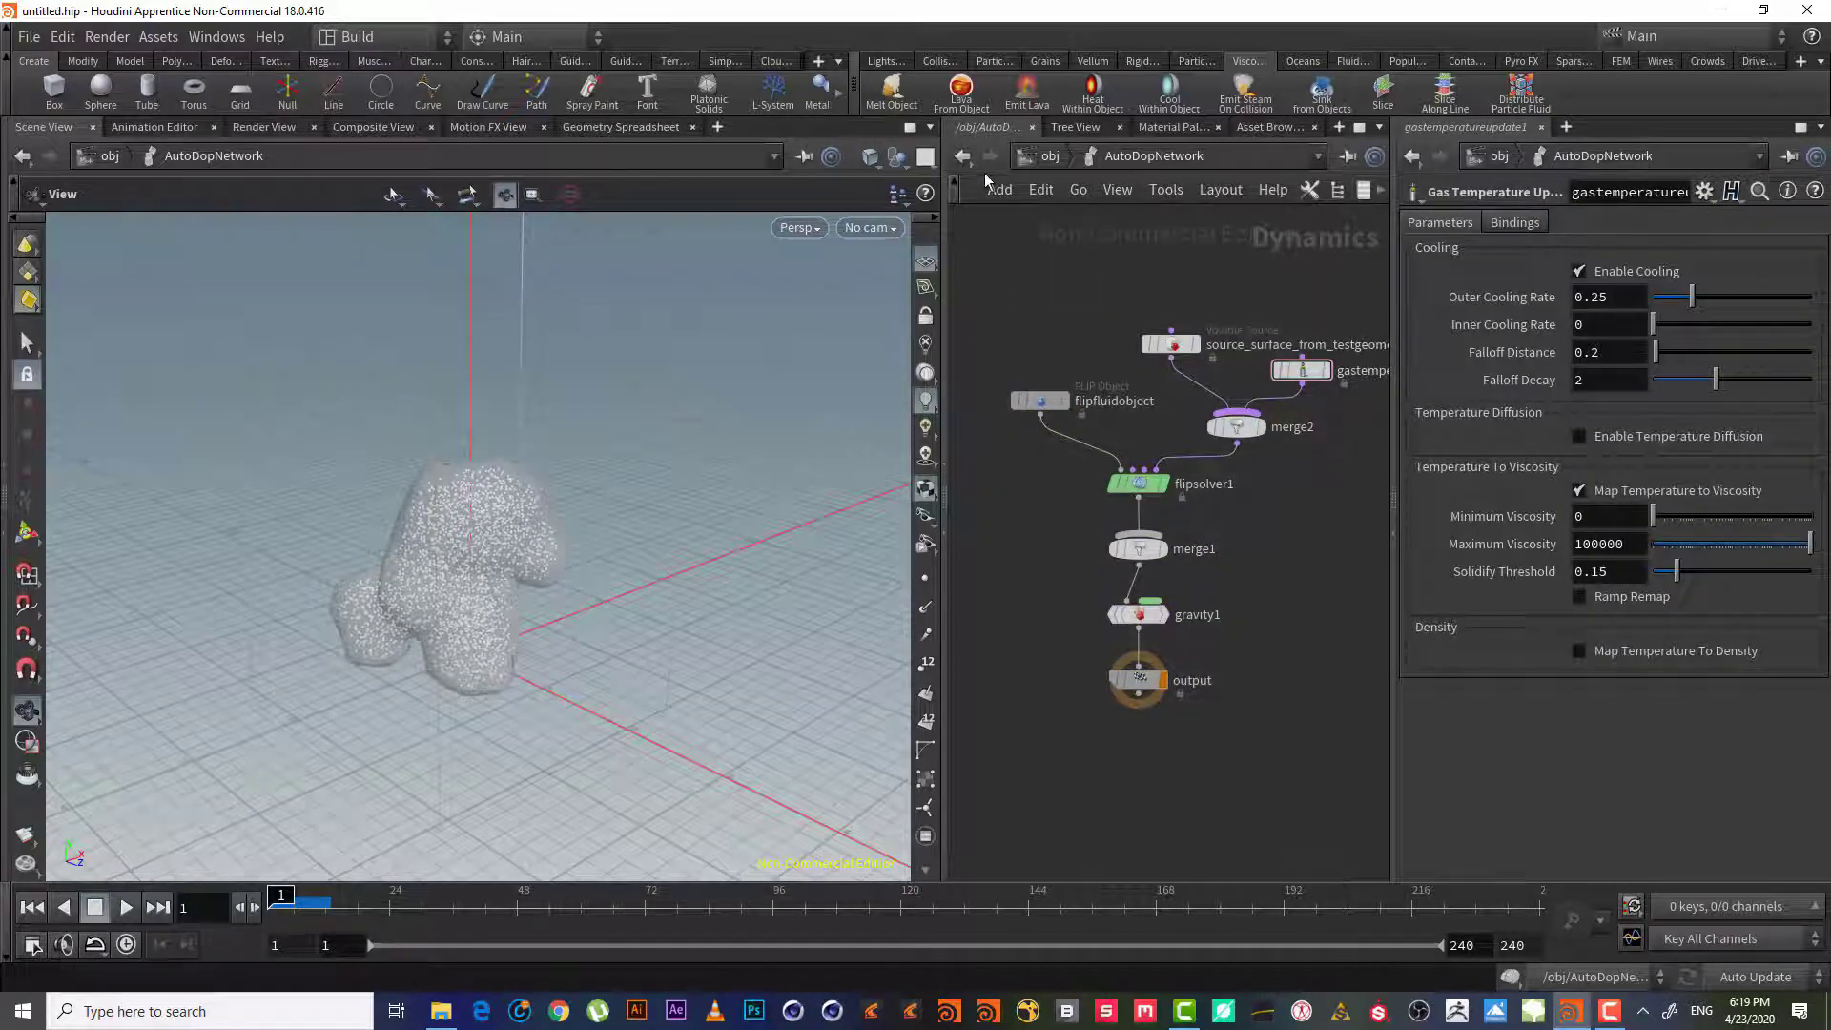
Go up to the object level, open the testgeometry_crag1 network and select its create_surface FLIP Source node
click(965, 157)
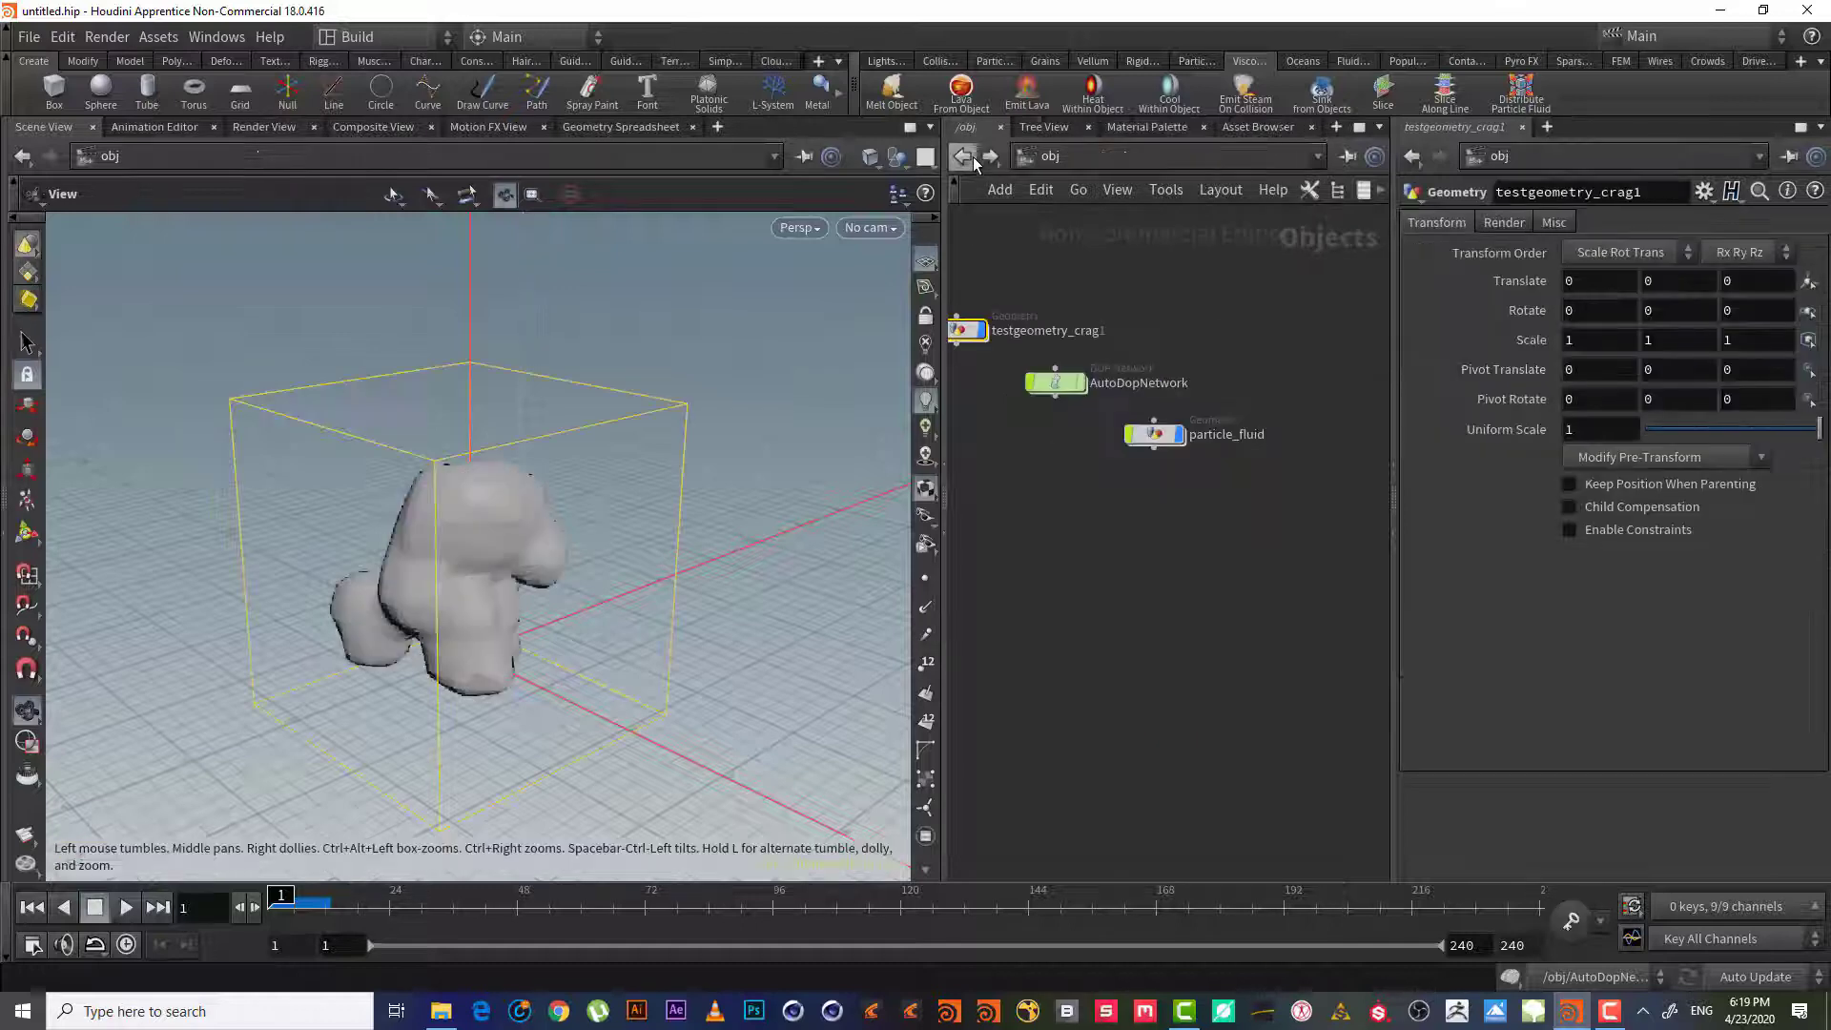
middle_drag(1032, 286, 1148, 301)
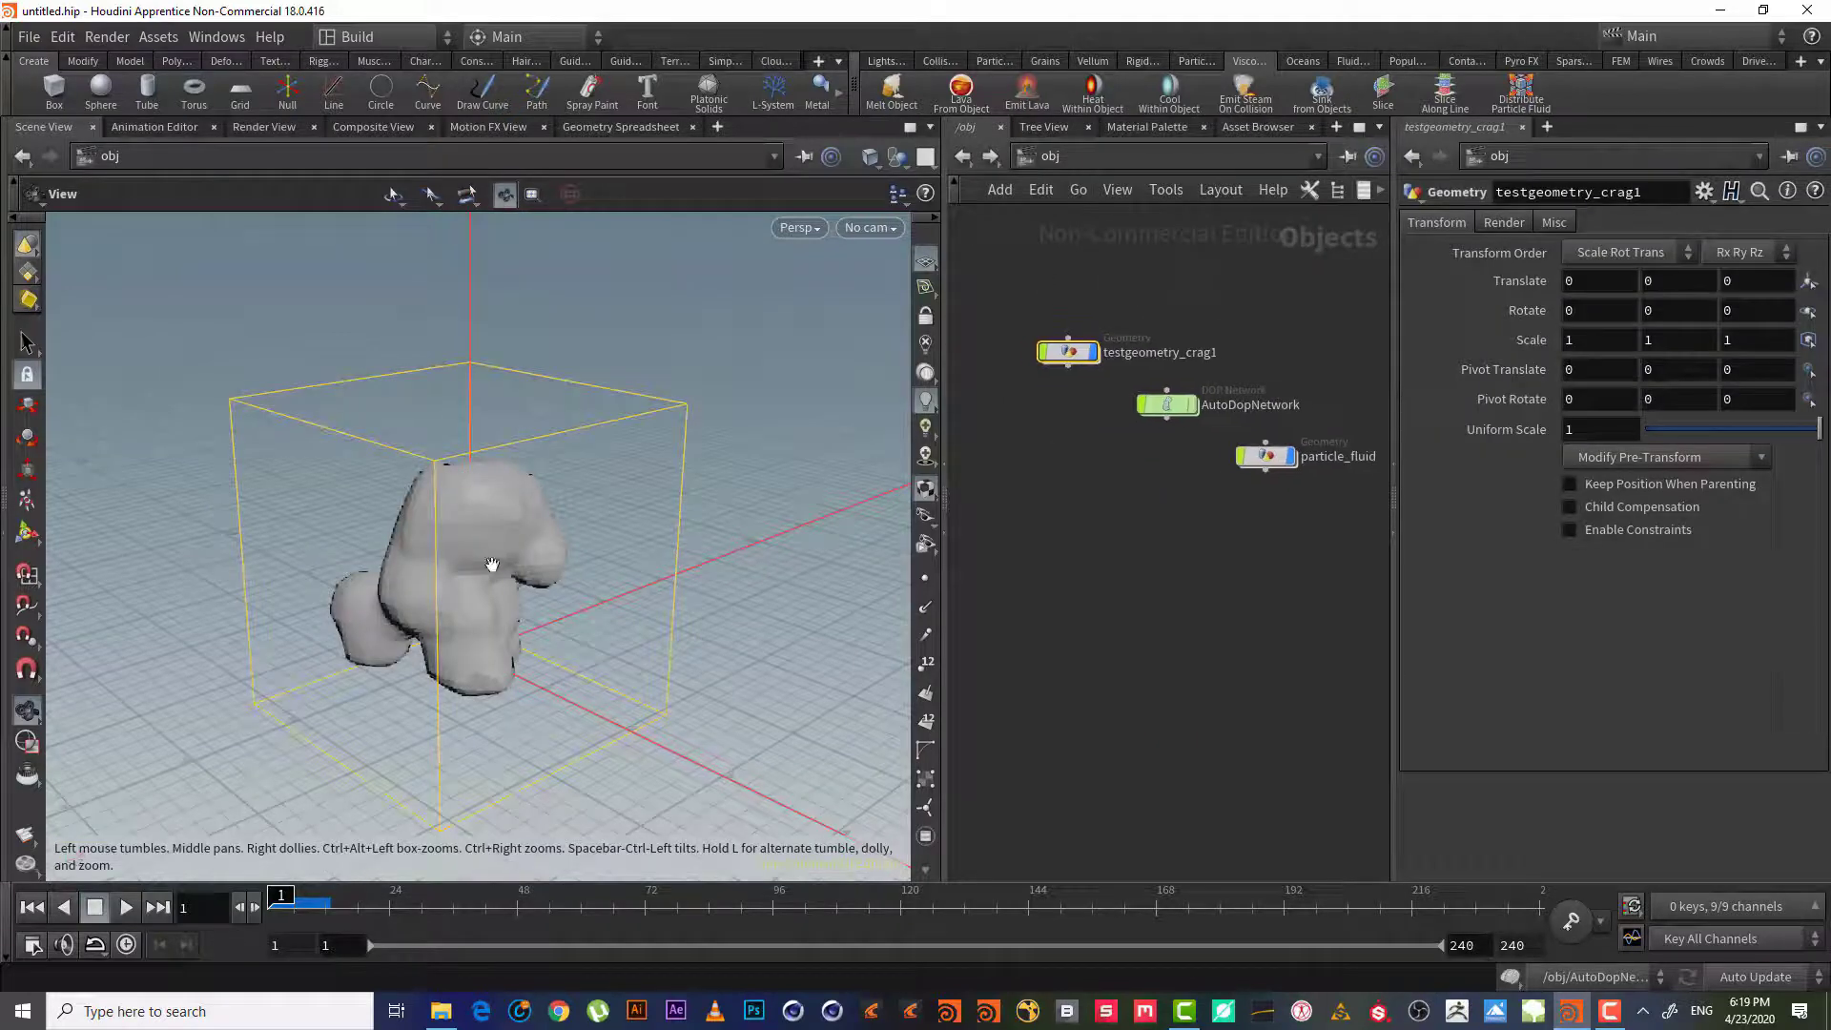
scroll(493, 565, up, 4)
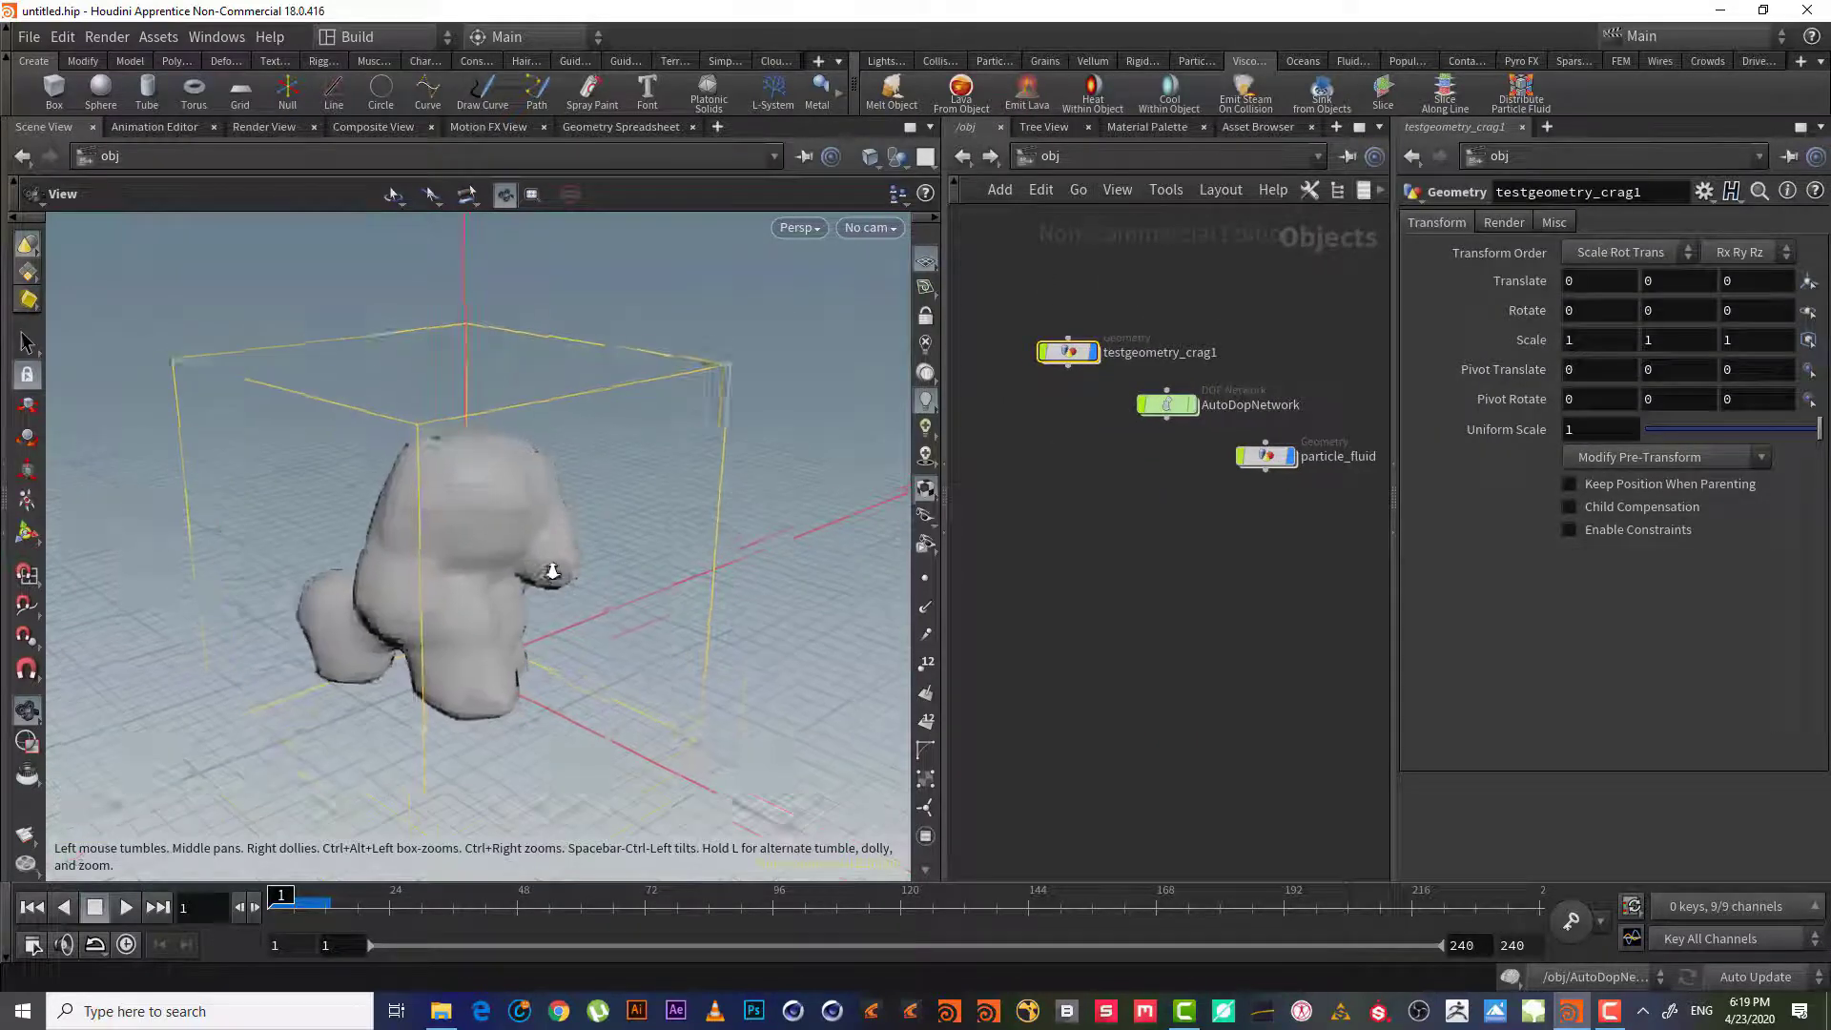
double_click(1080, 355)
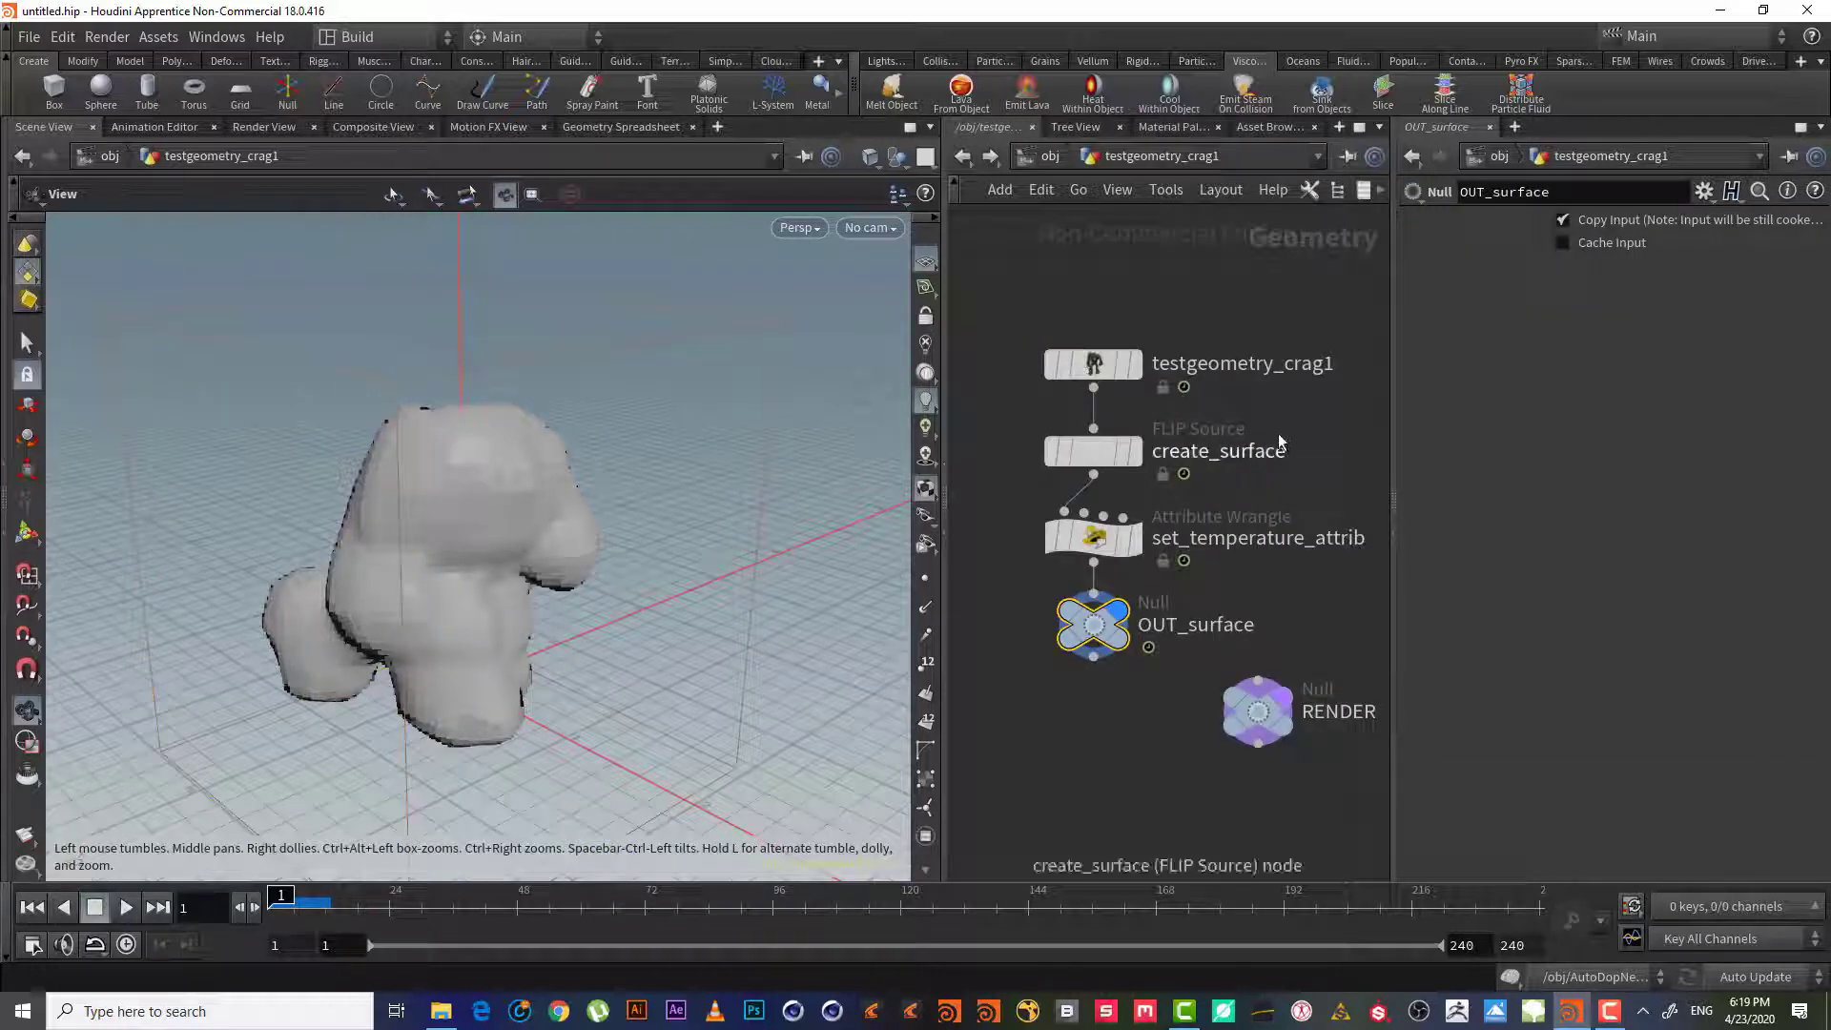
click(1076, 437)
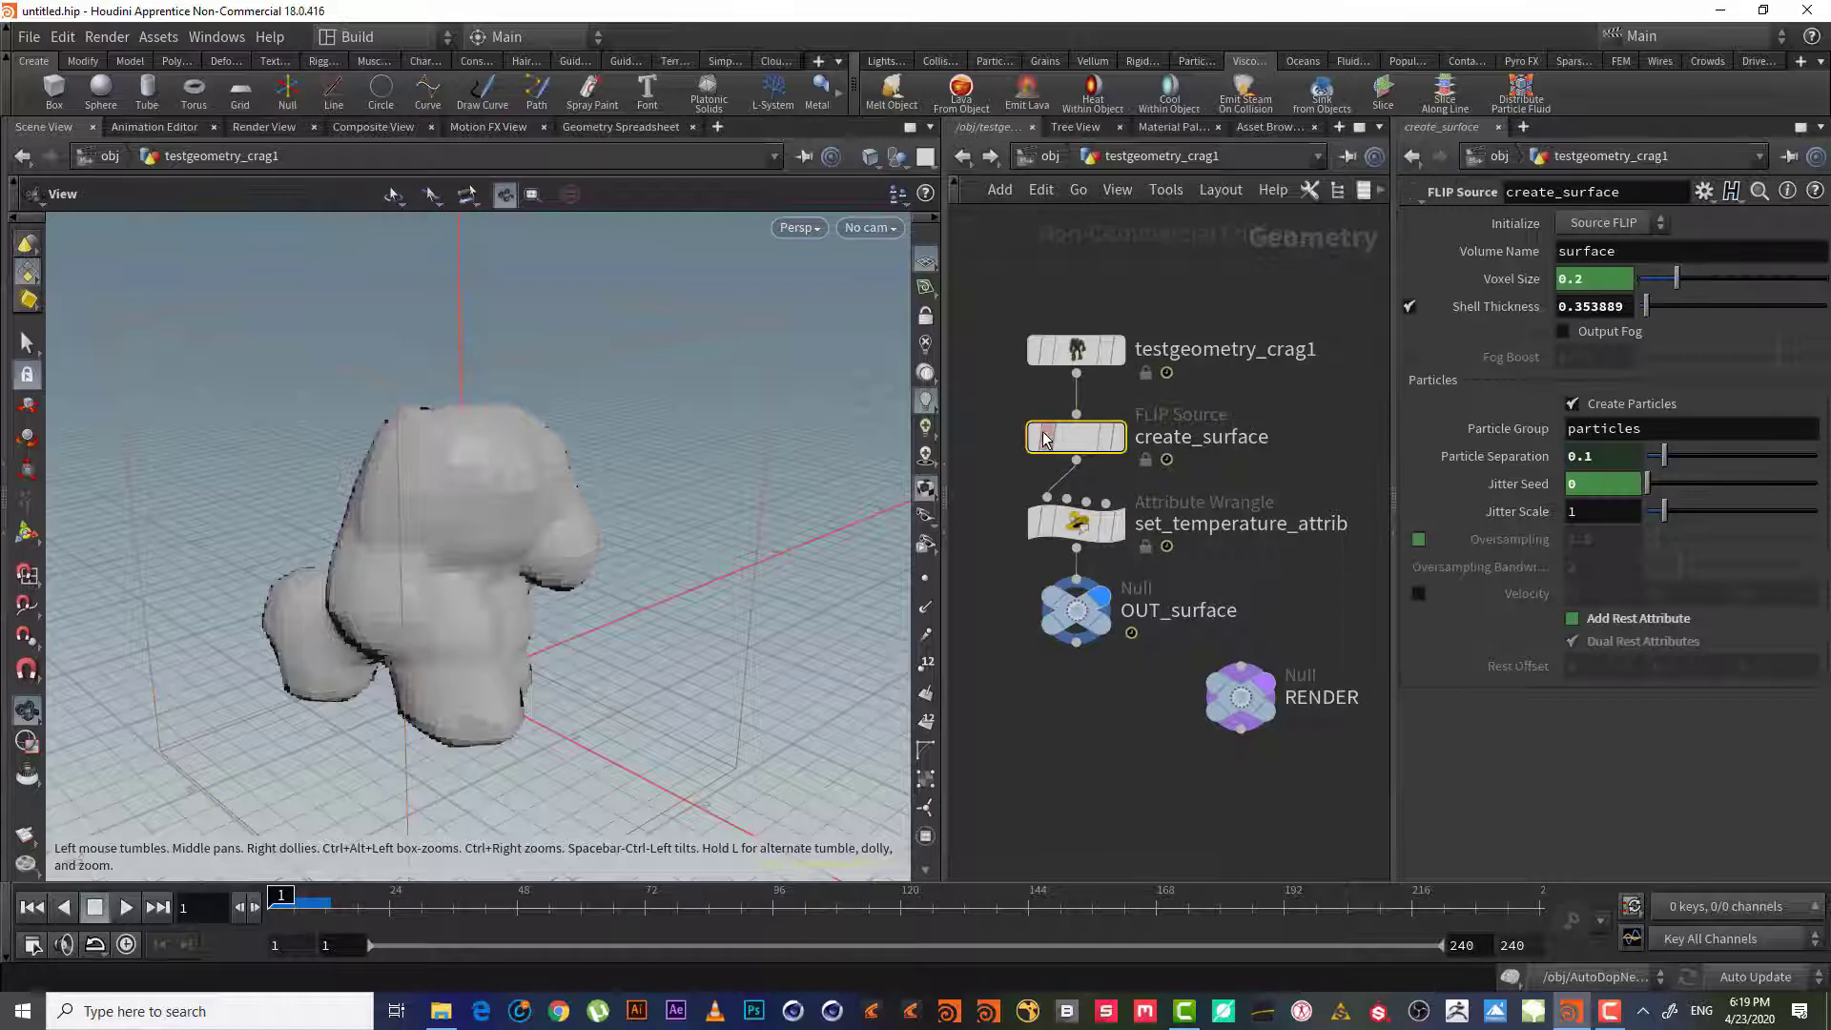
Reveal the expression behind create_surface's Voxel Size and check the full-precision Shell Thickness value
click(1513, 278)
click(1531, 280)
click(1507, 278)
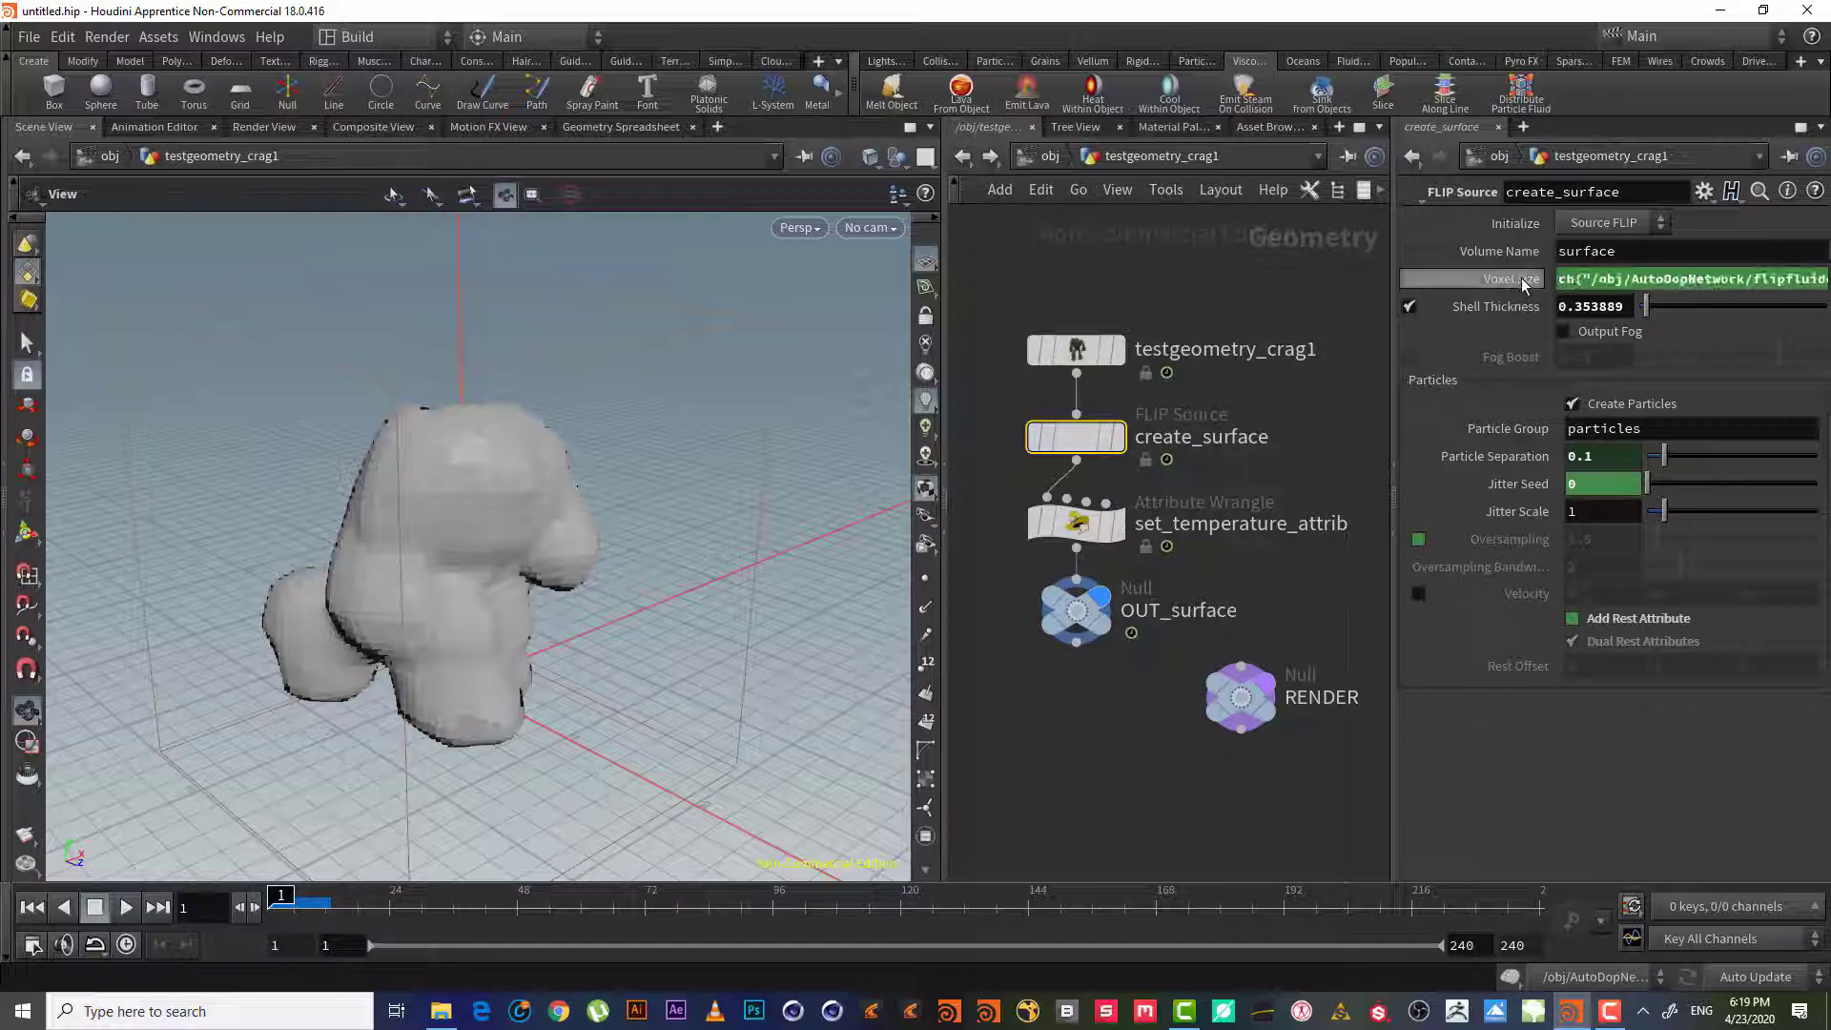
click(1493, 311)
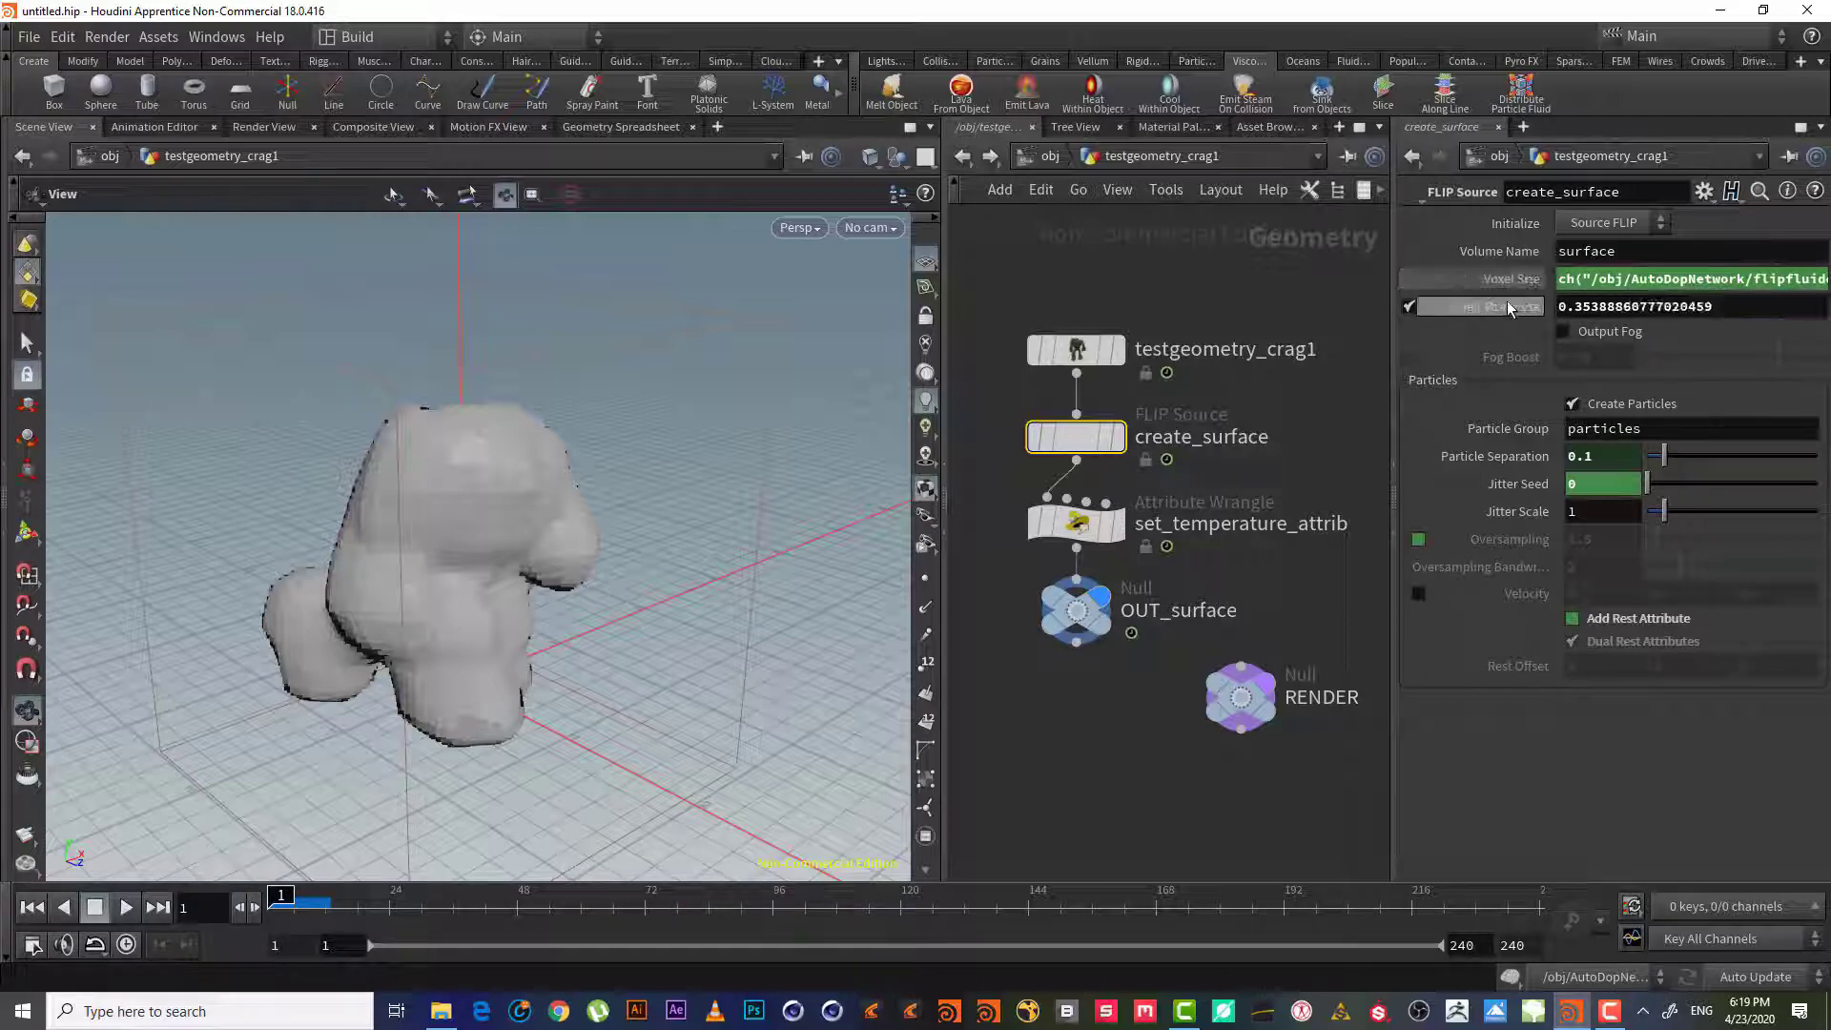
click(1507, 310)
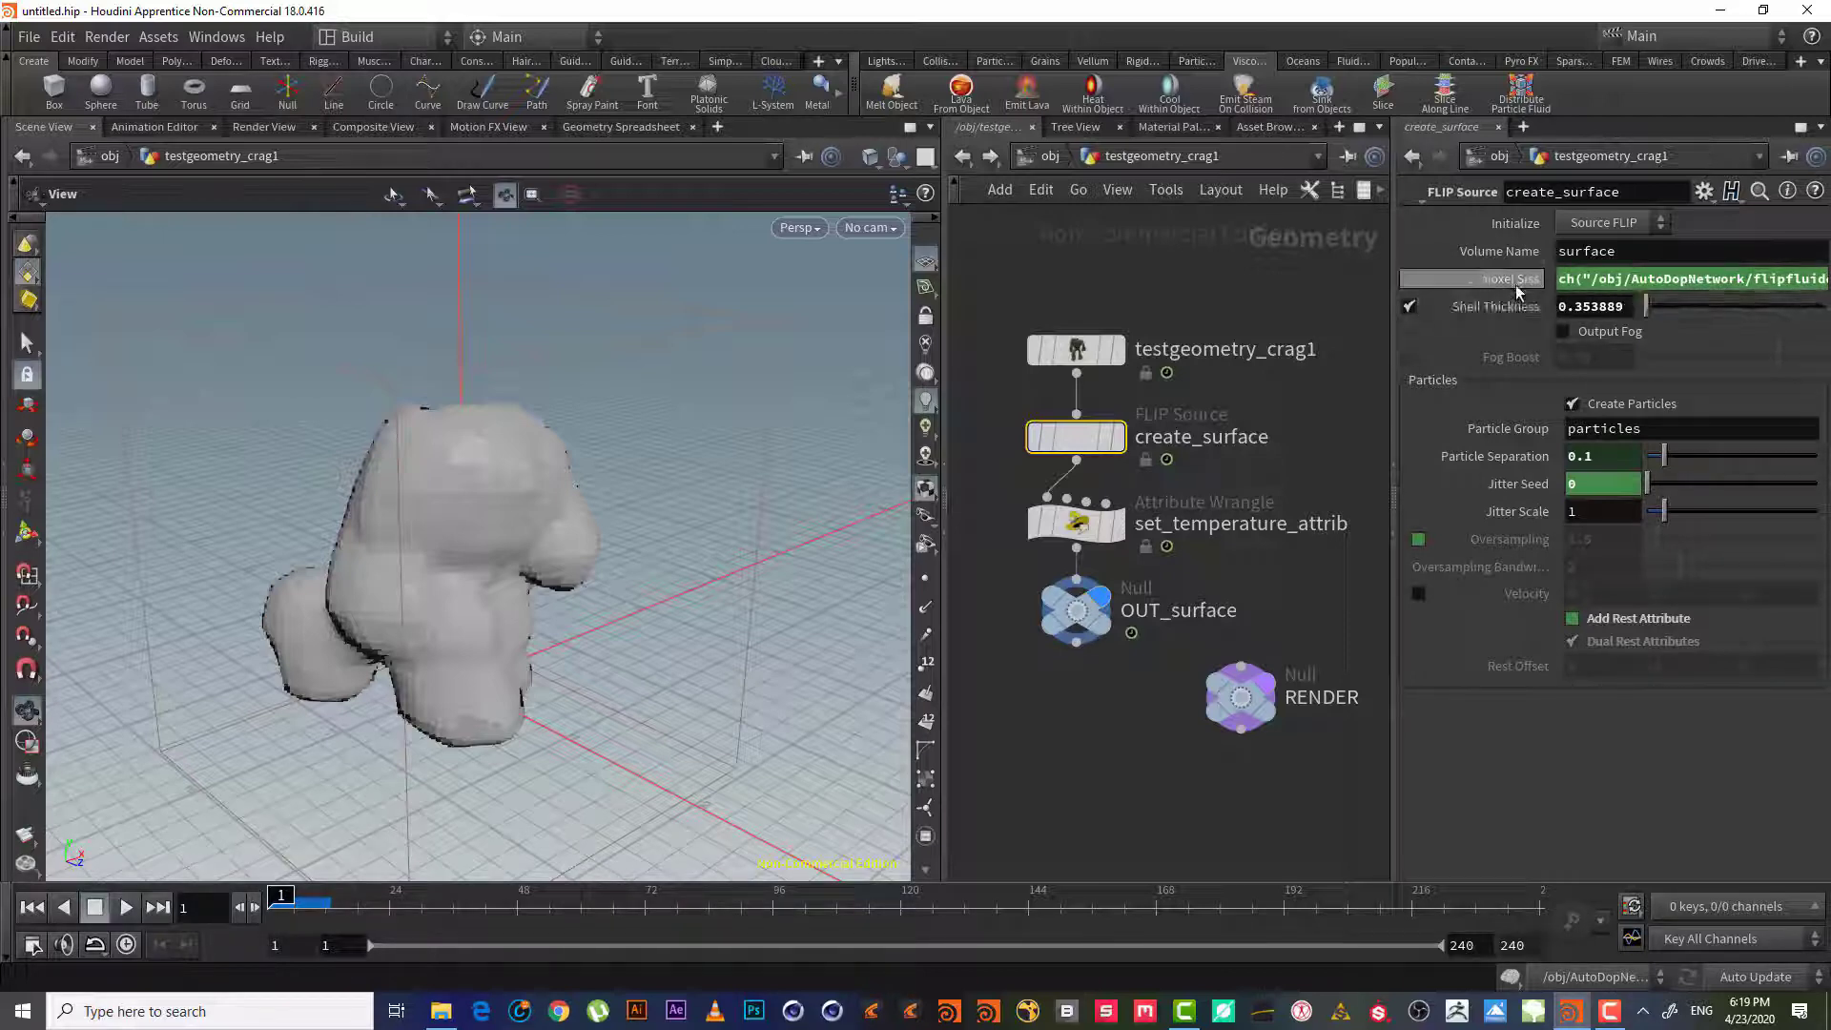
Set create_surface's Shell Thickness to 0.2 and inspect the Crag surface from another angle
click(1595, 313)
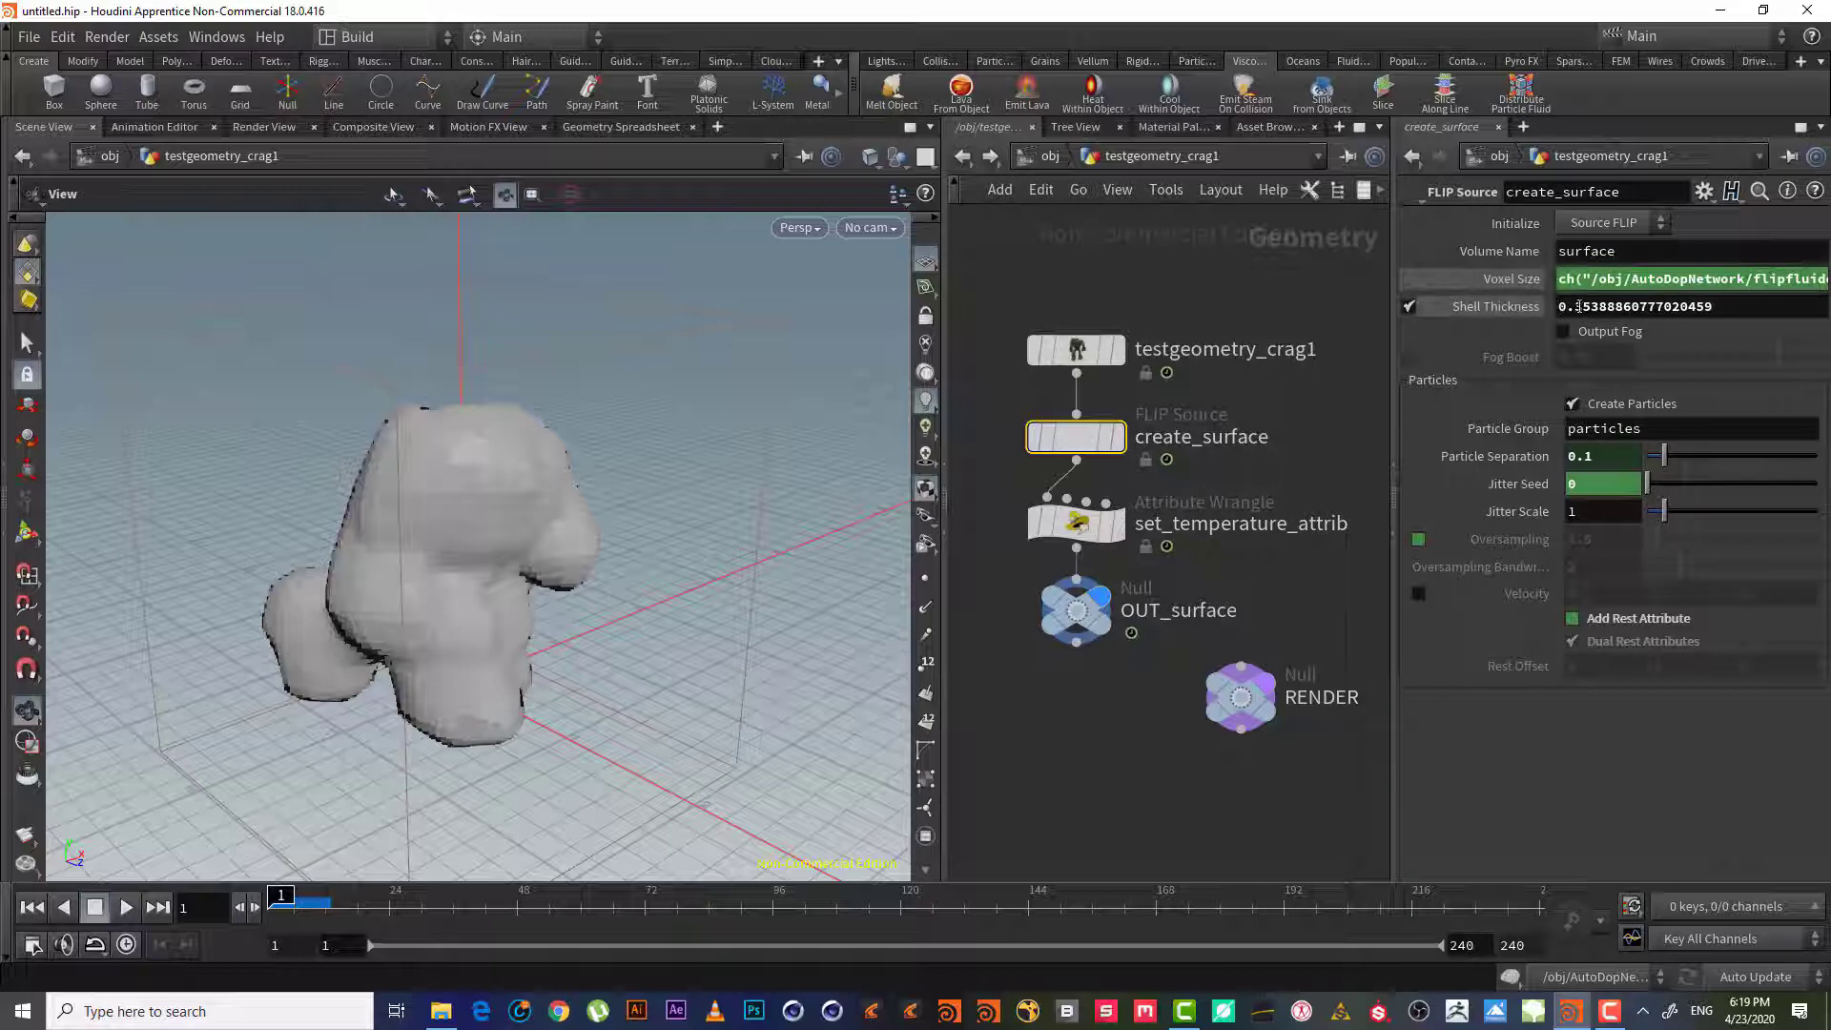
drag(1578, 306, 1826, 304)
key(BackSpace)
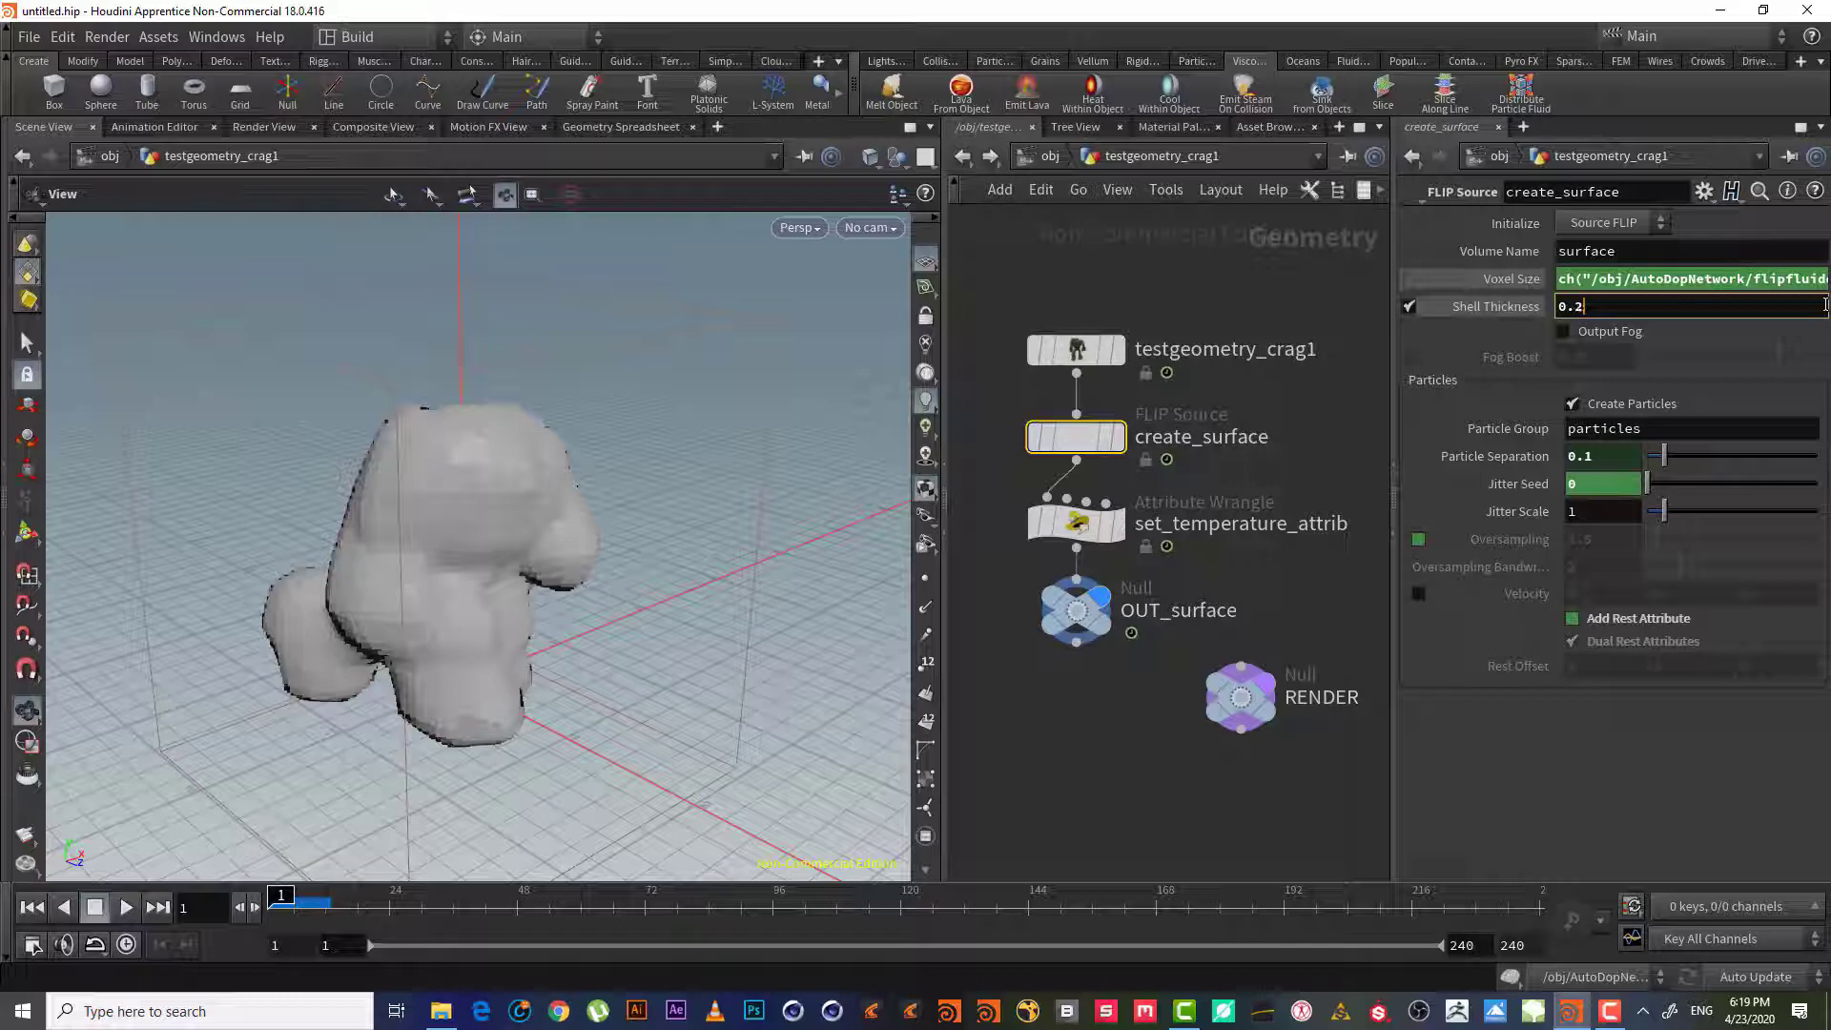
text(2)
key(Return)
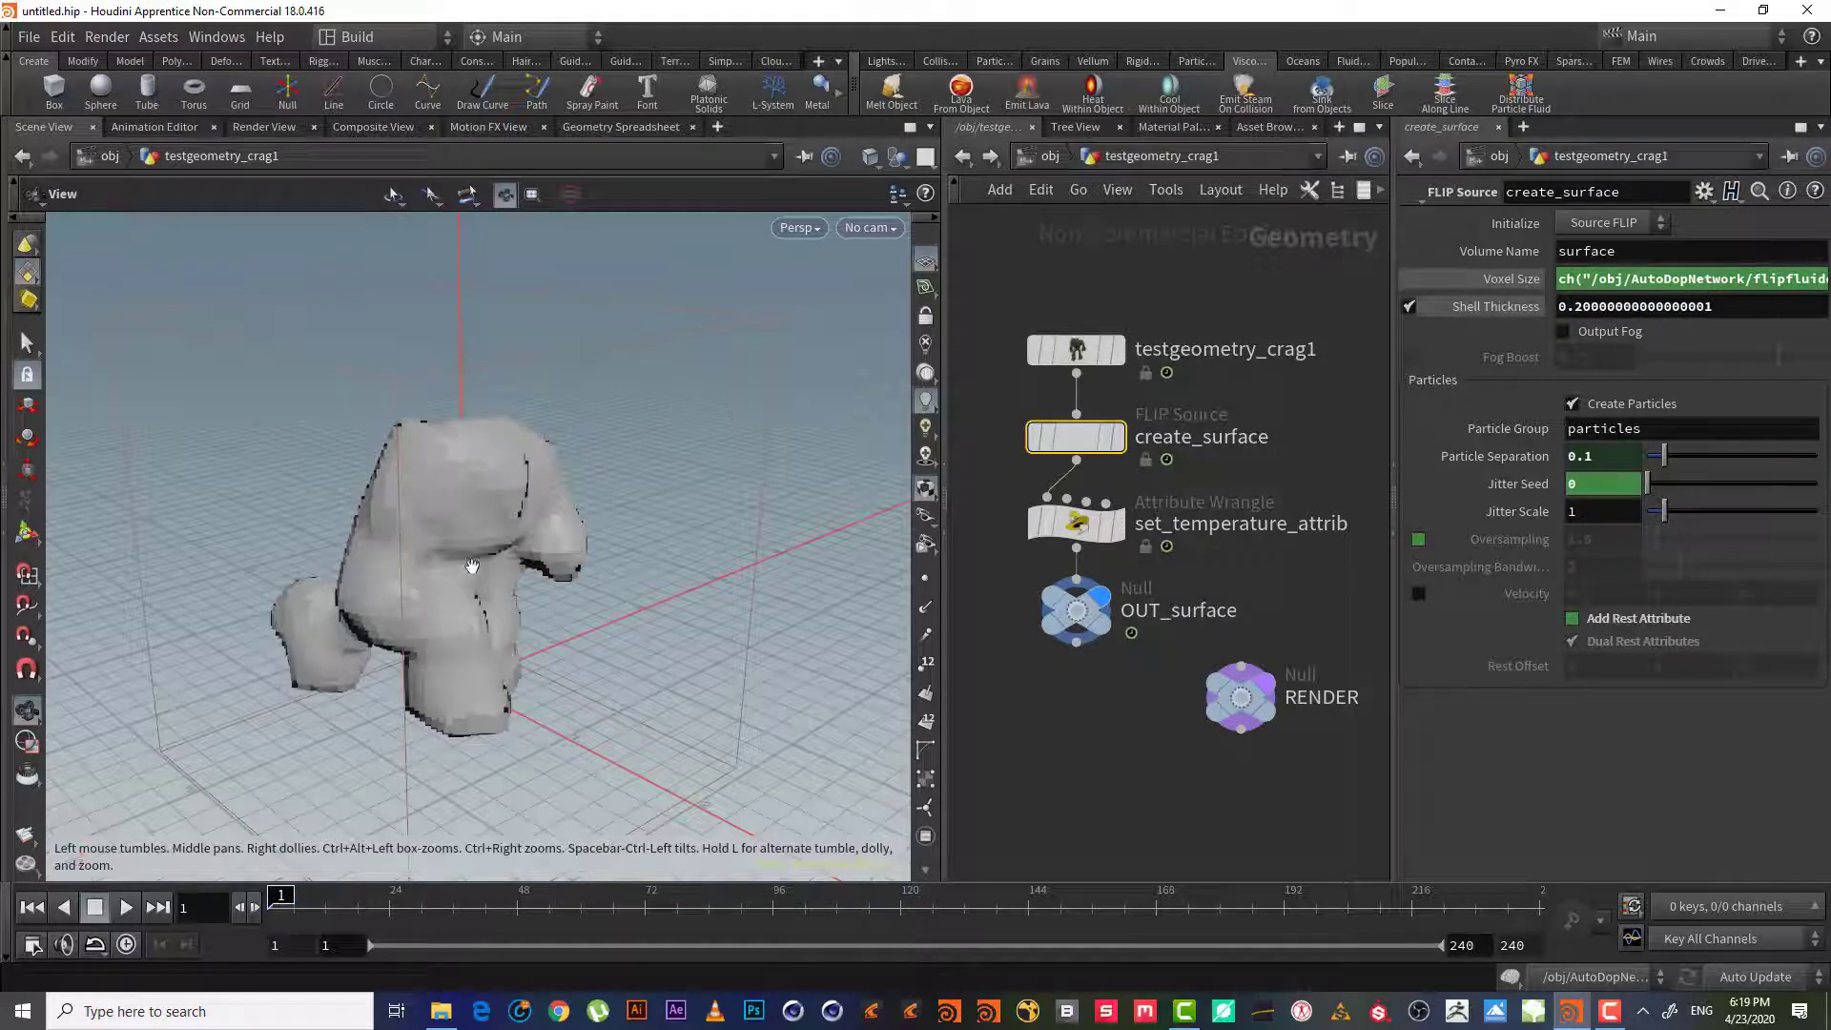
drag(470, 566, 484, 510)
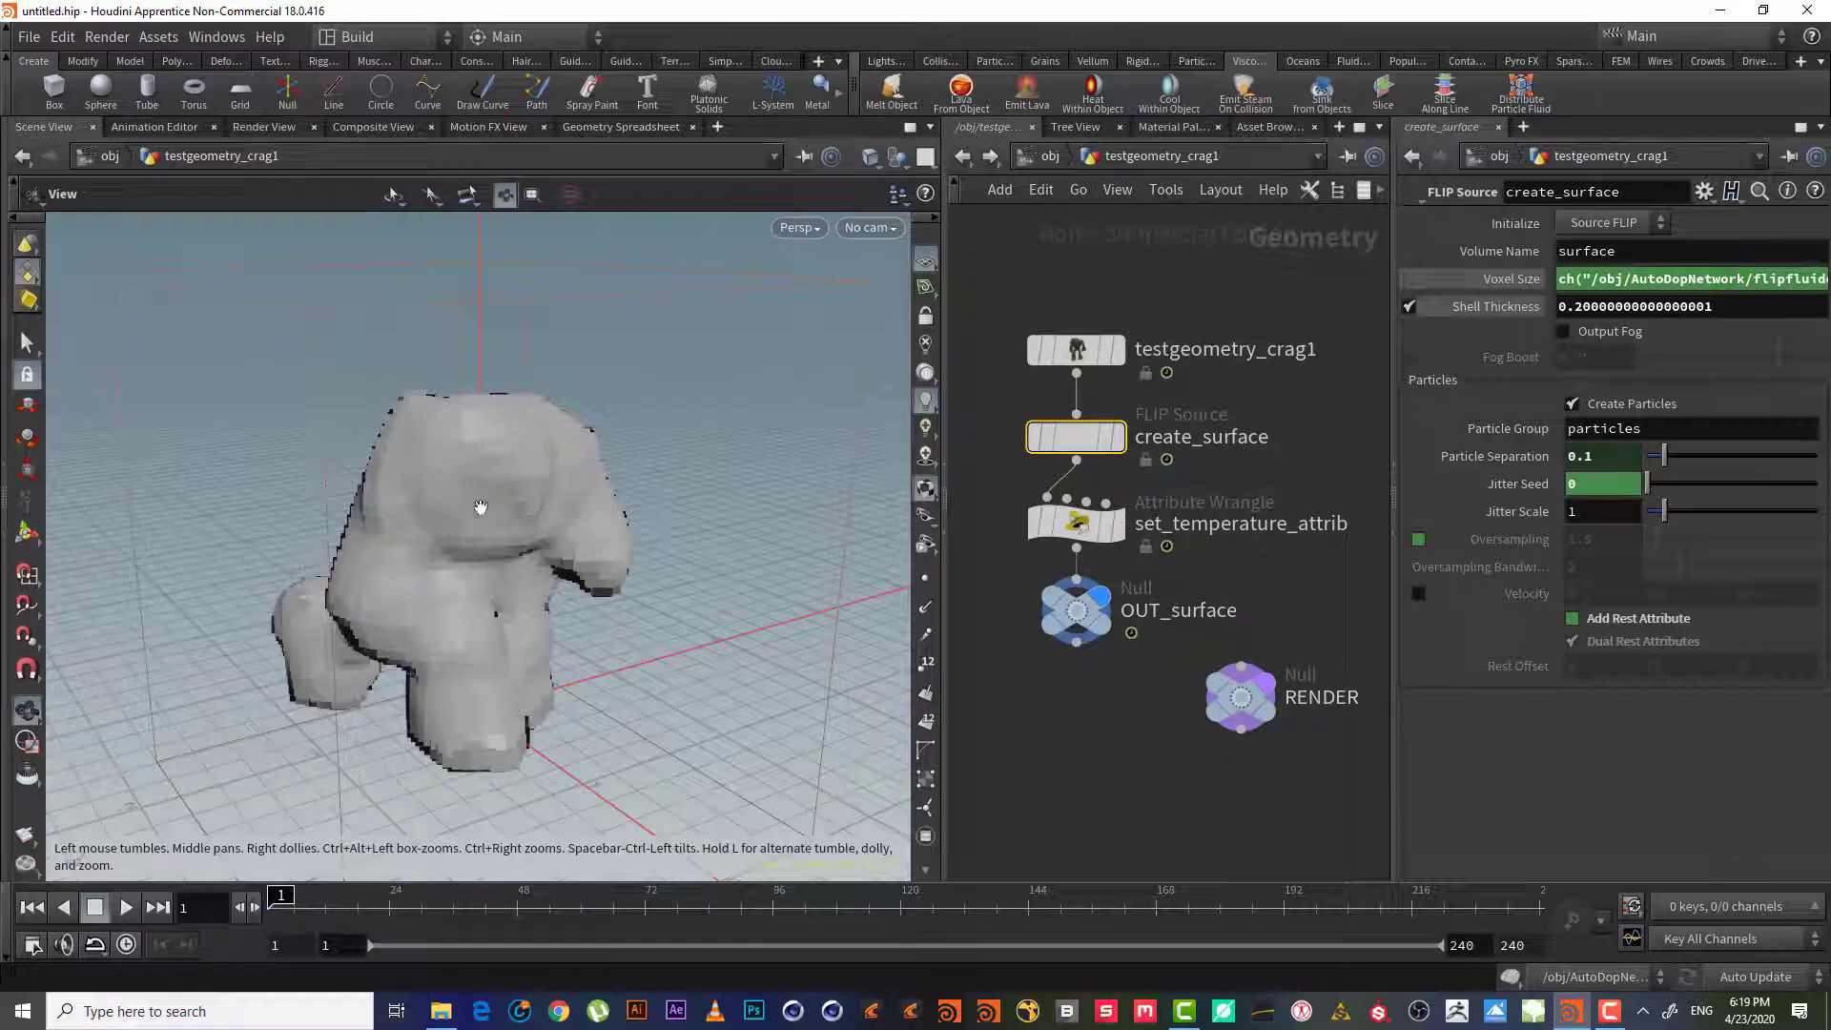
Set create_surface's Shell Thickness to 0.1 and inspect the Crag surface up close
double_click(1577, 303)
text(2)
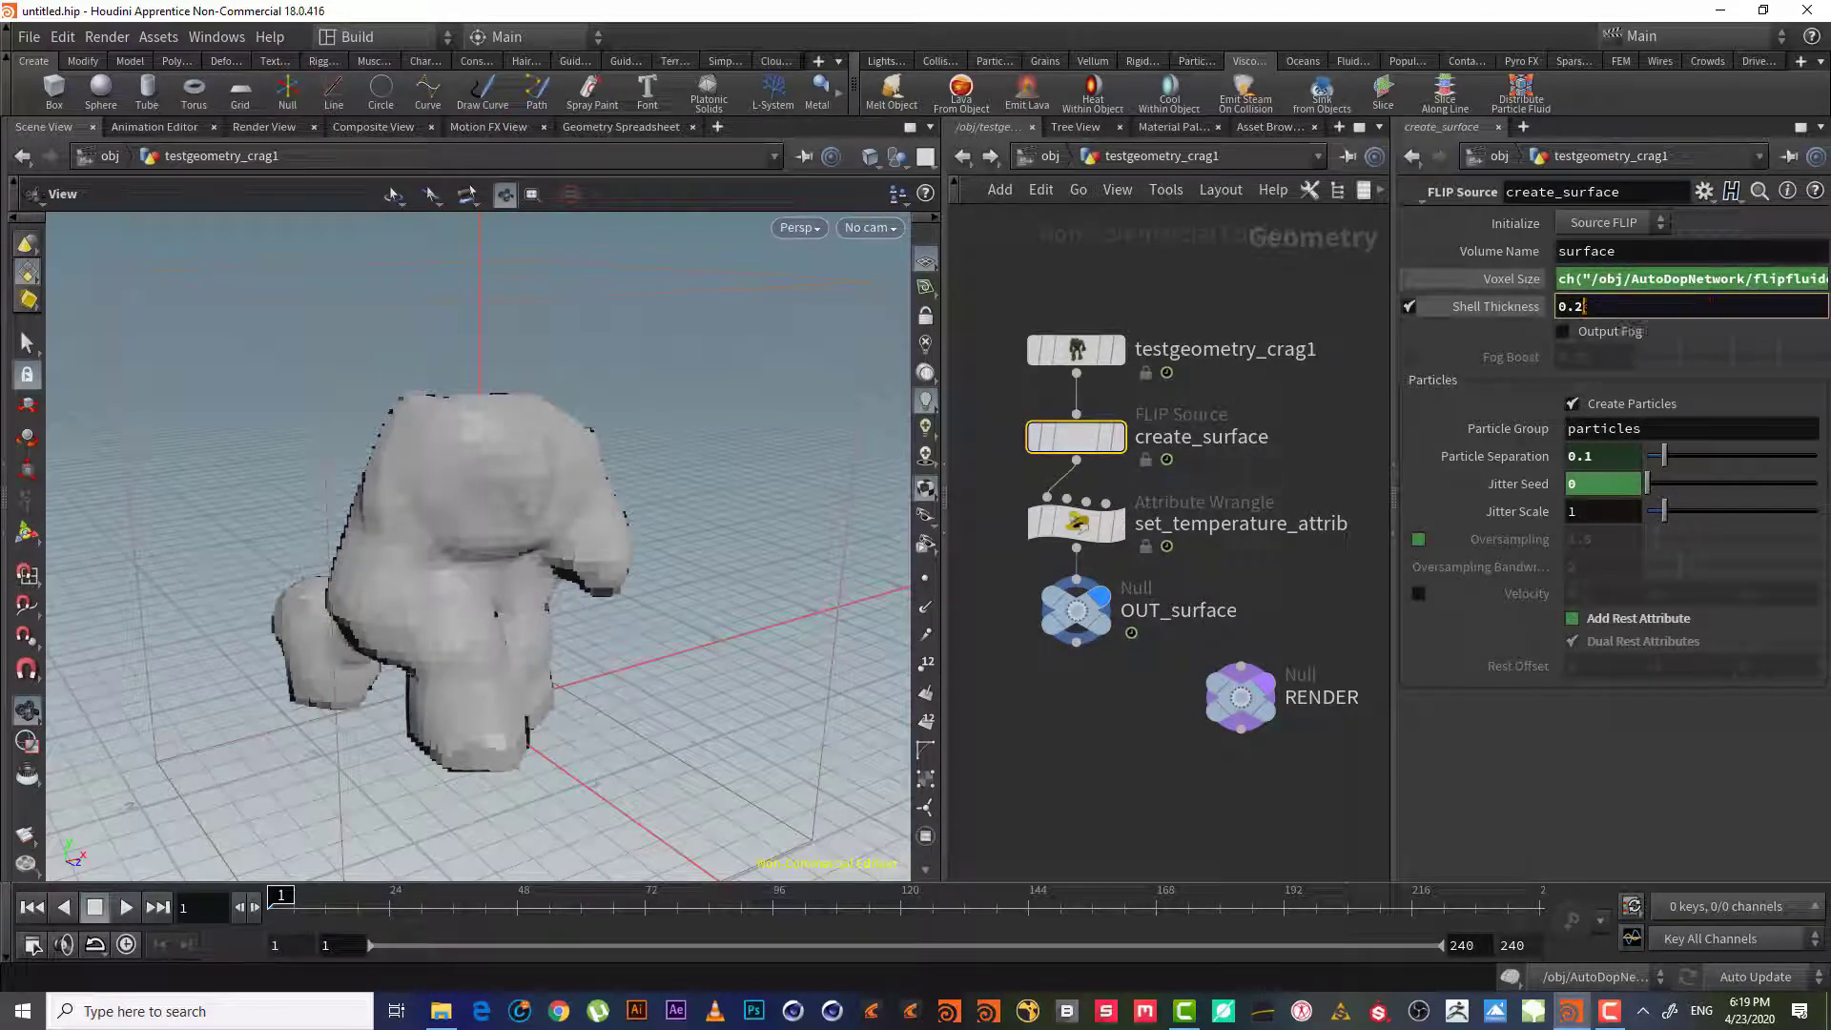
key(BackSpace)
text(1)
key(Return)
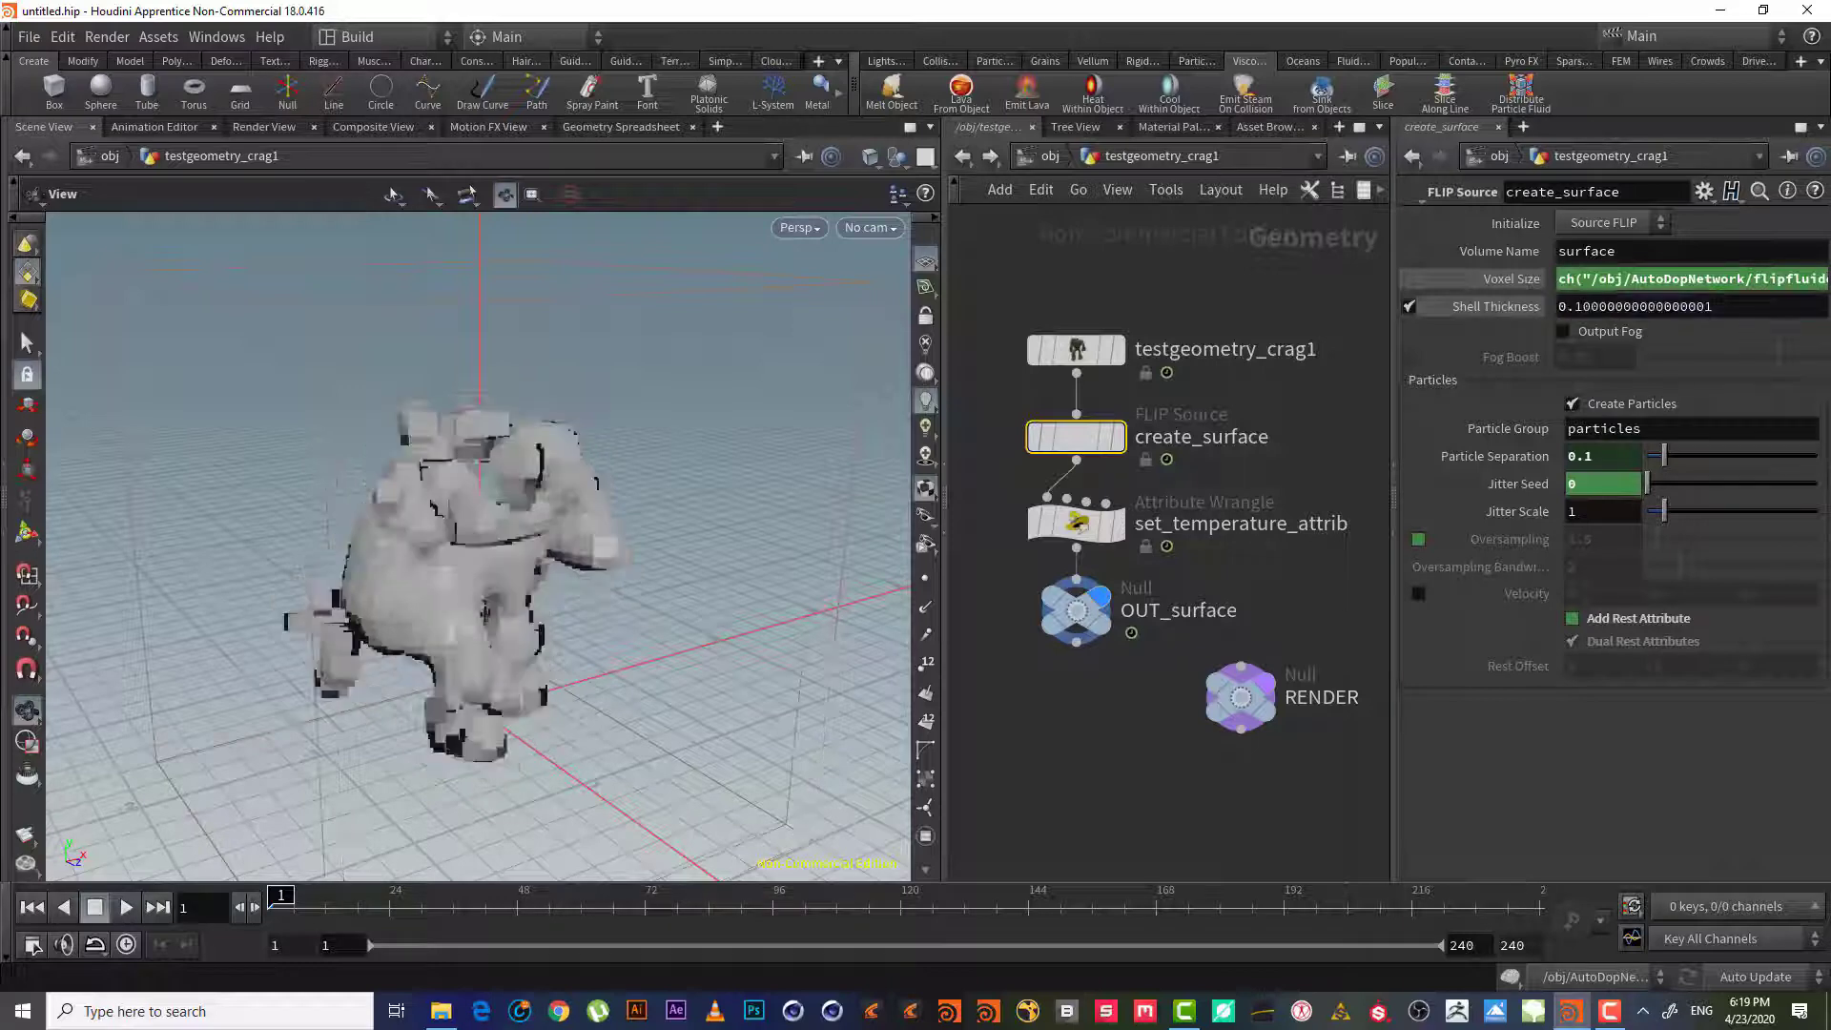
scroll(579, 501, up, 5)
scroll(553, 510, down, 10)
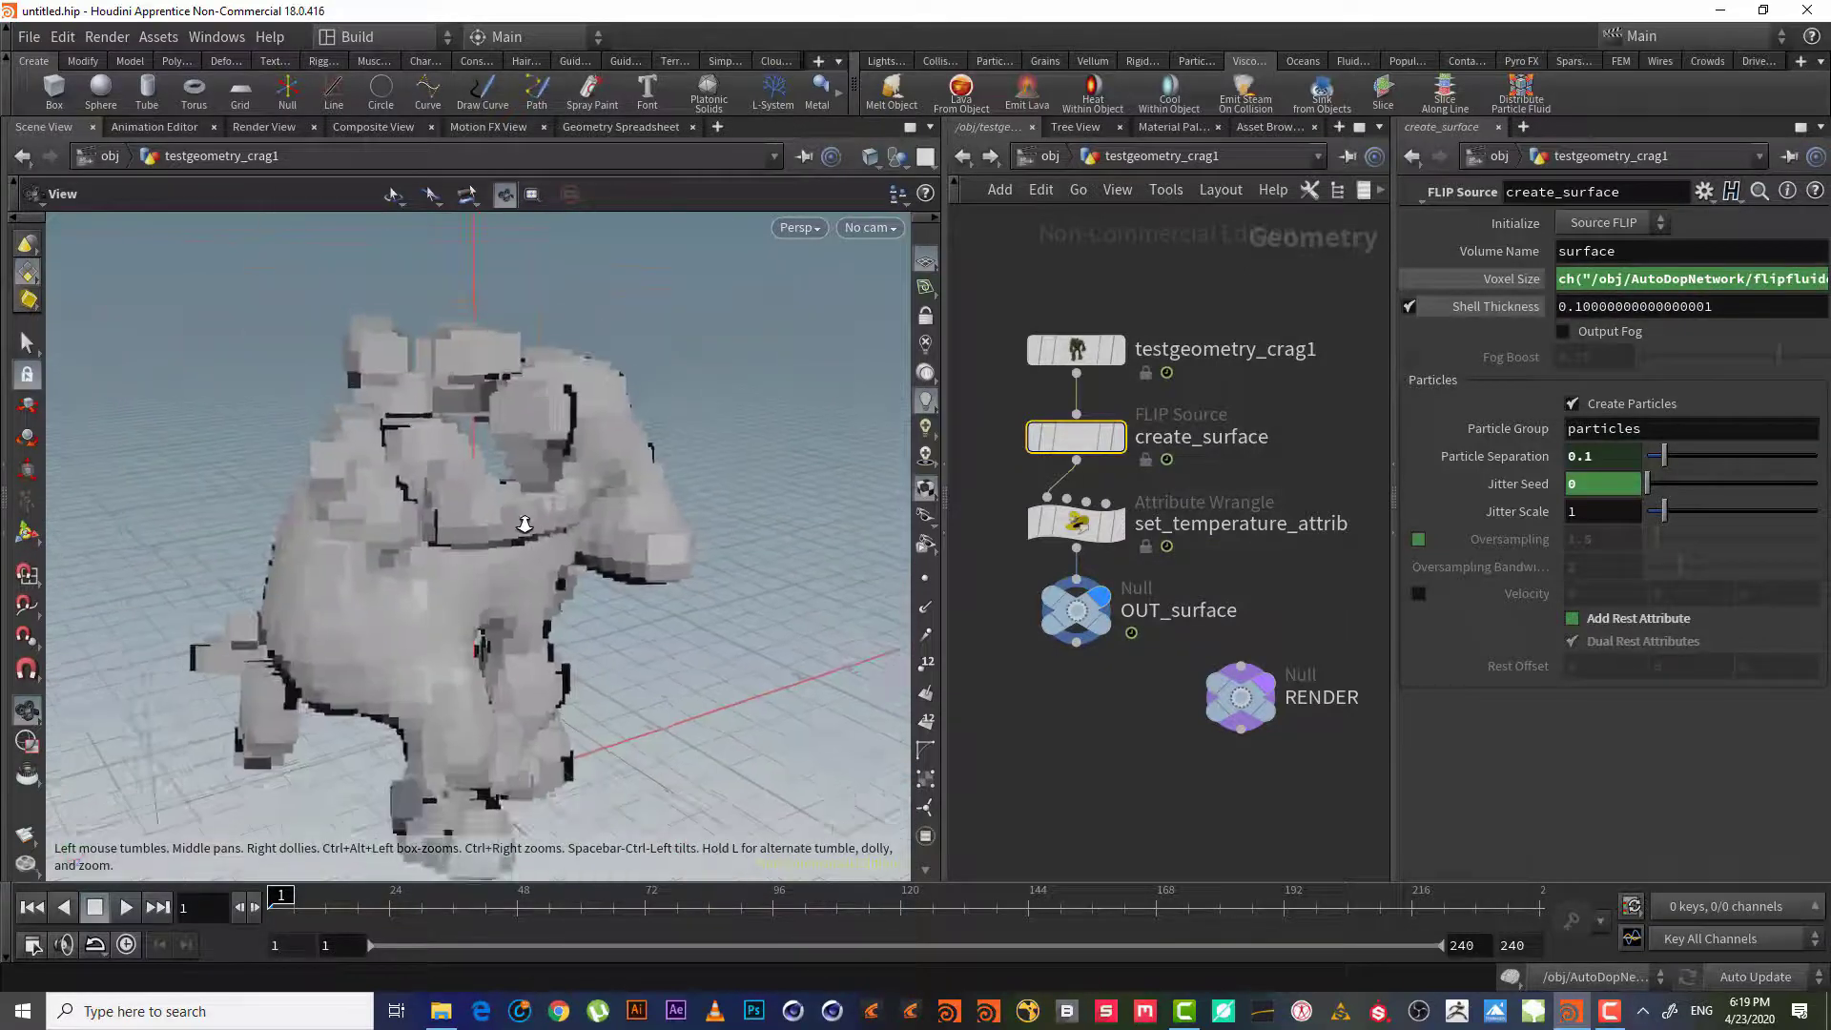
scroll(448, 470, up, 3)
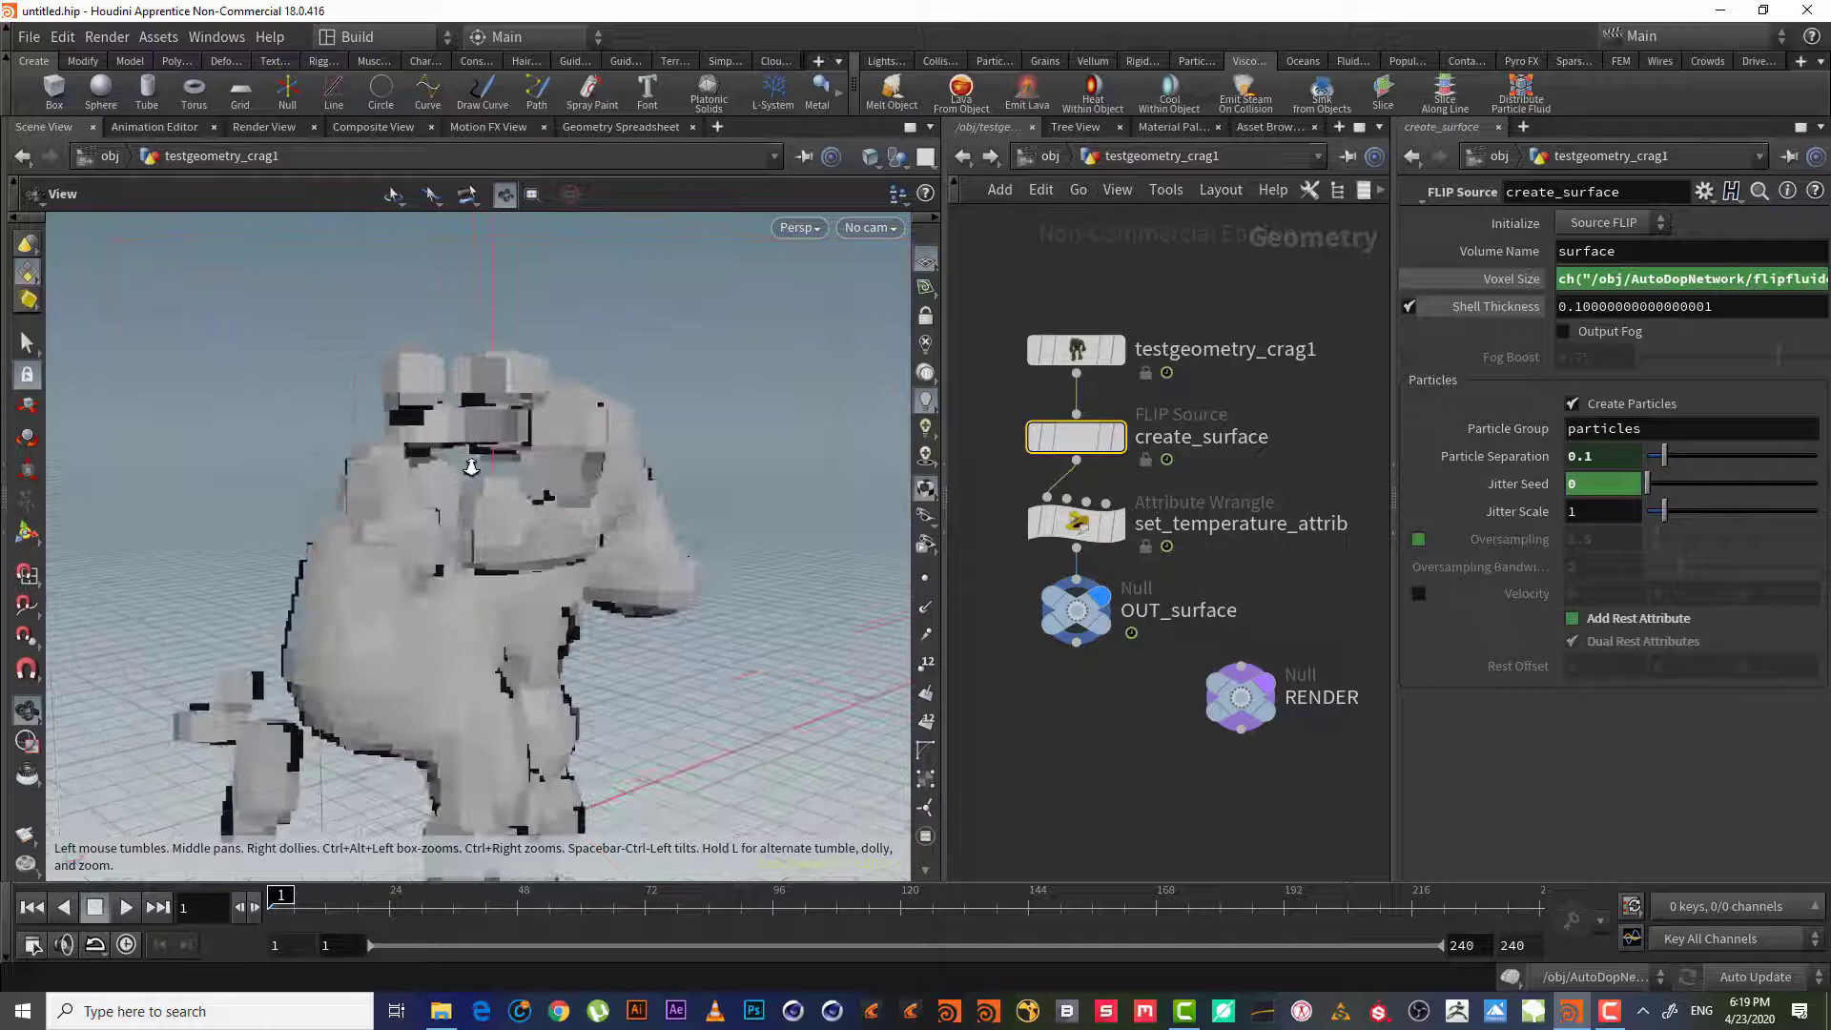
drag(470, 462, 481, 416)
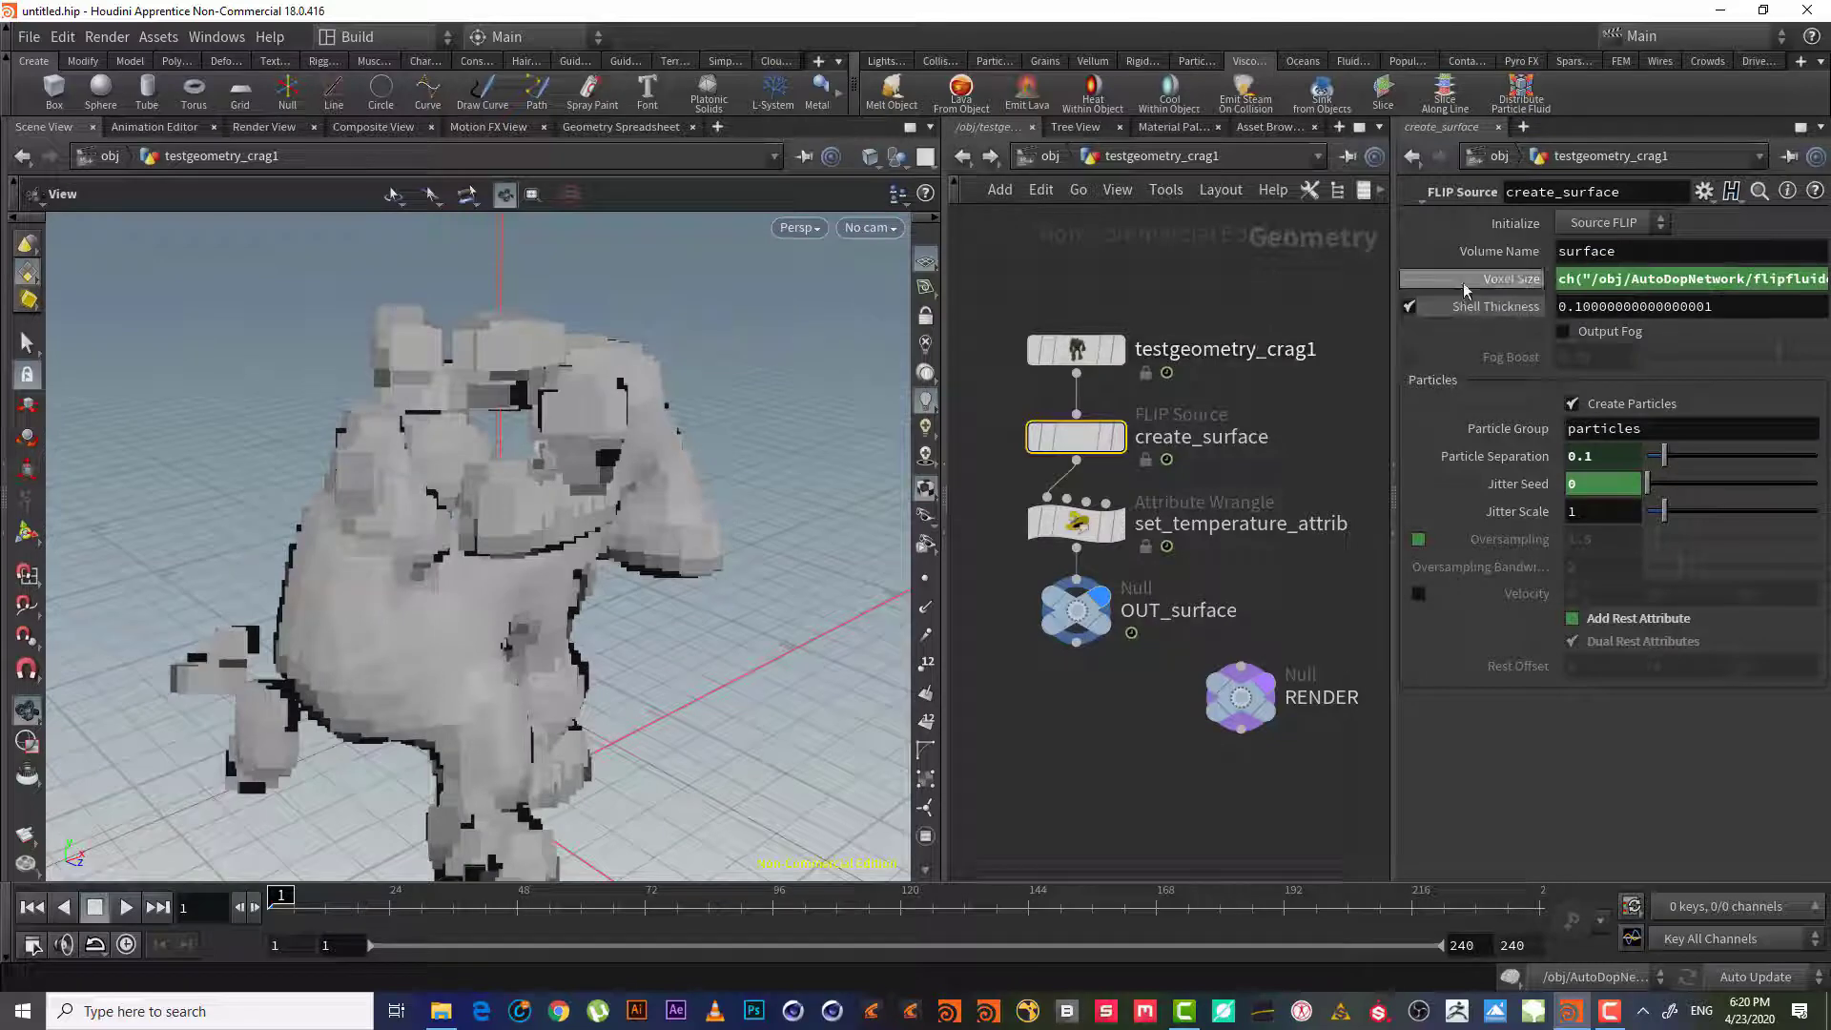
Examine create_surface's Voxel Size value and its full channel expression, and return to the object level
click(1511, 280)
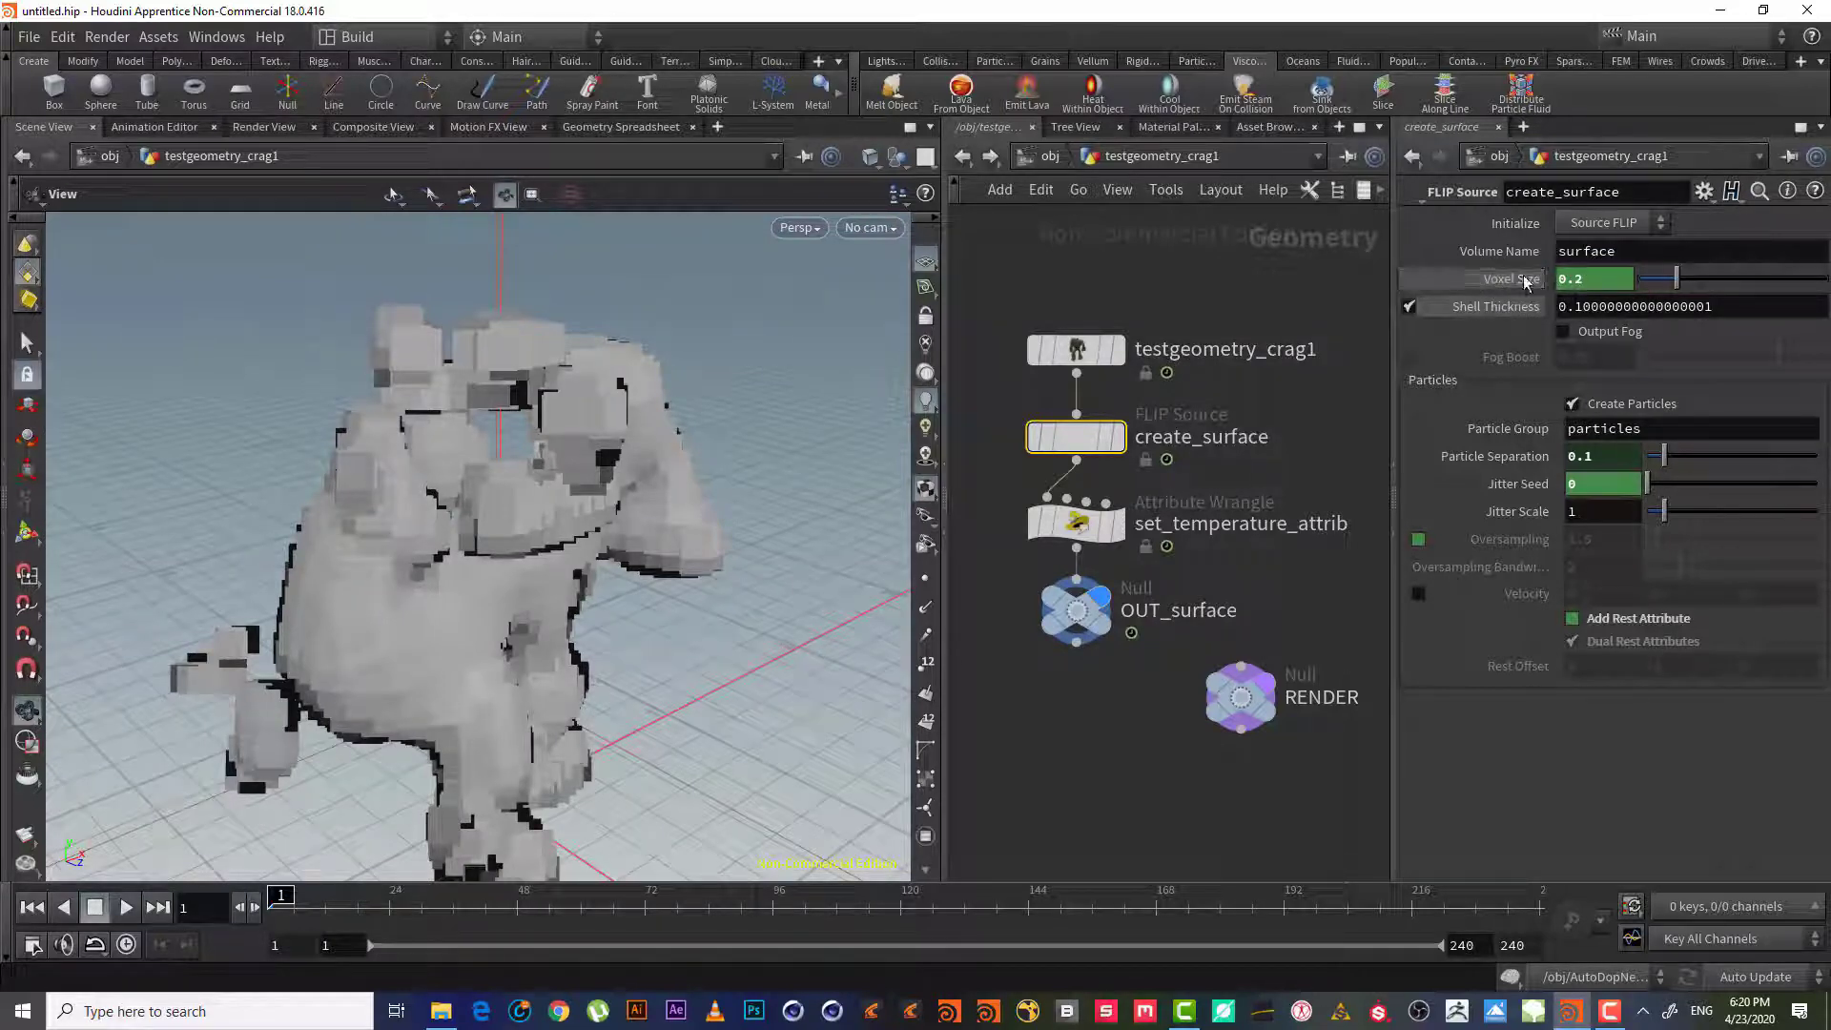
click(1511, 278)
click(1513, 277)
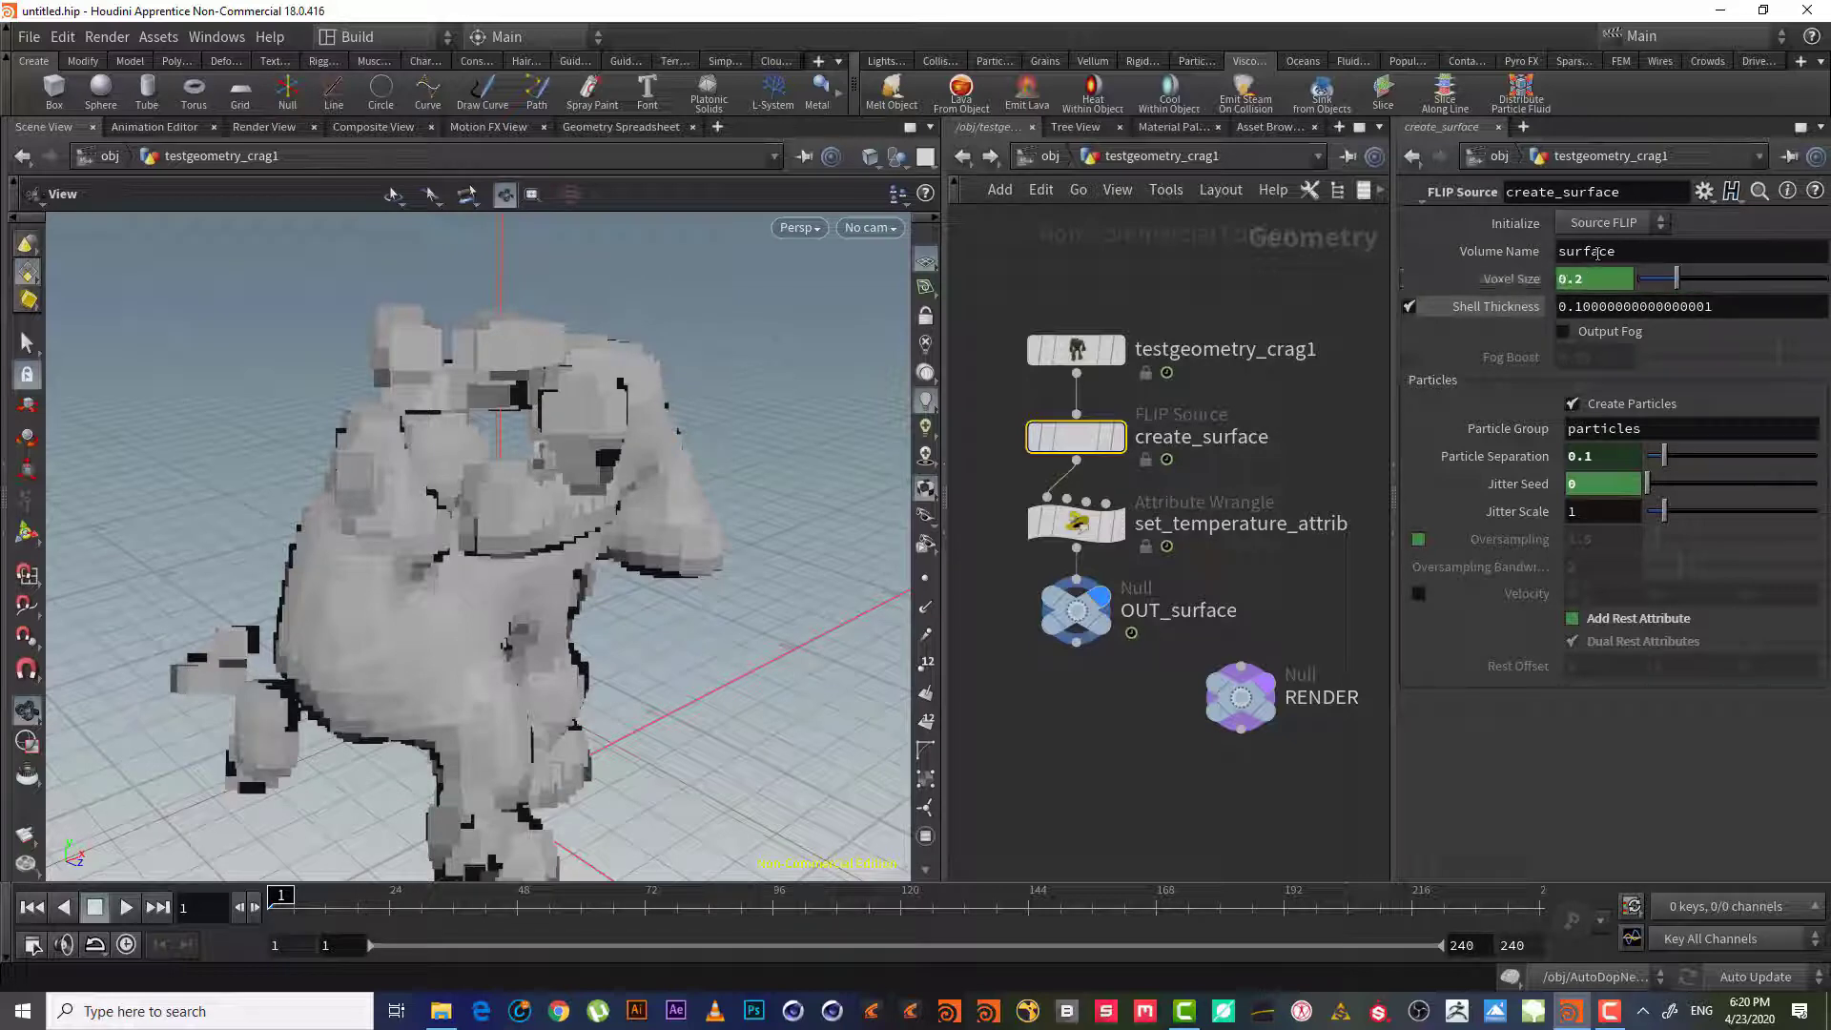
click(1601, 282)
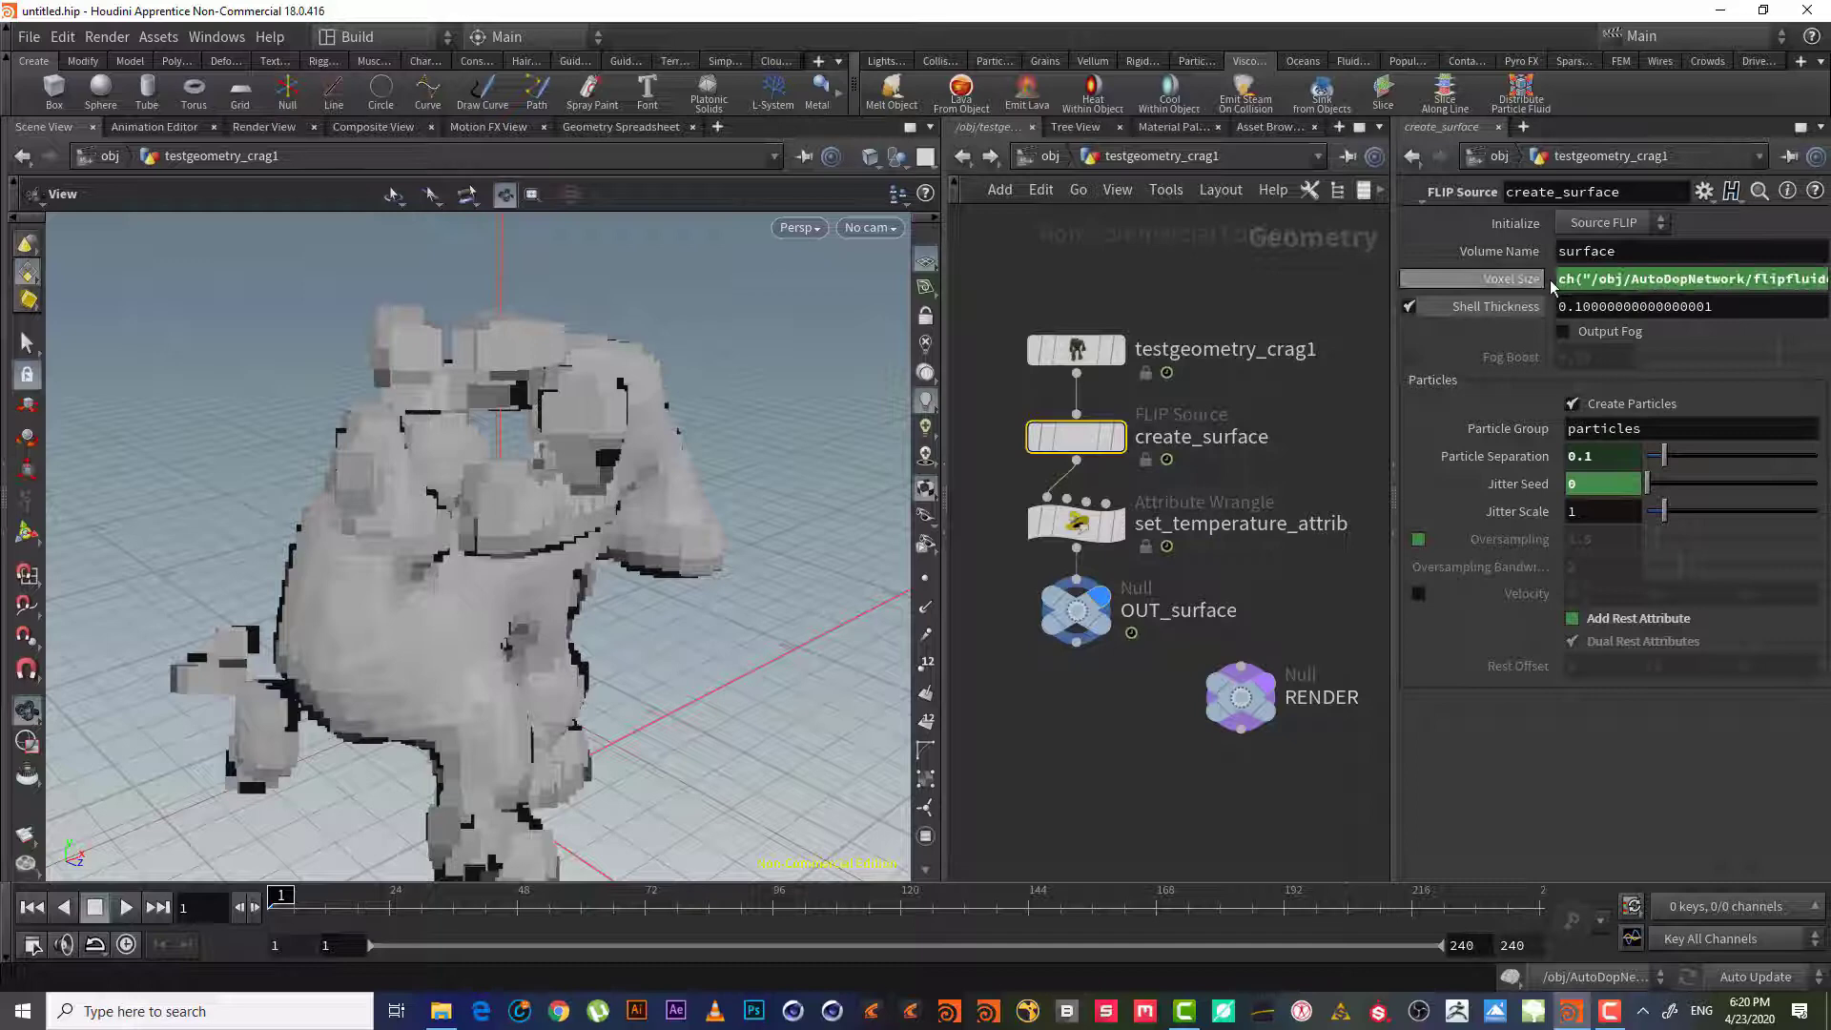
click(1533, 278)
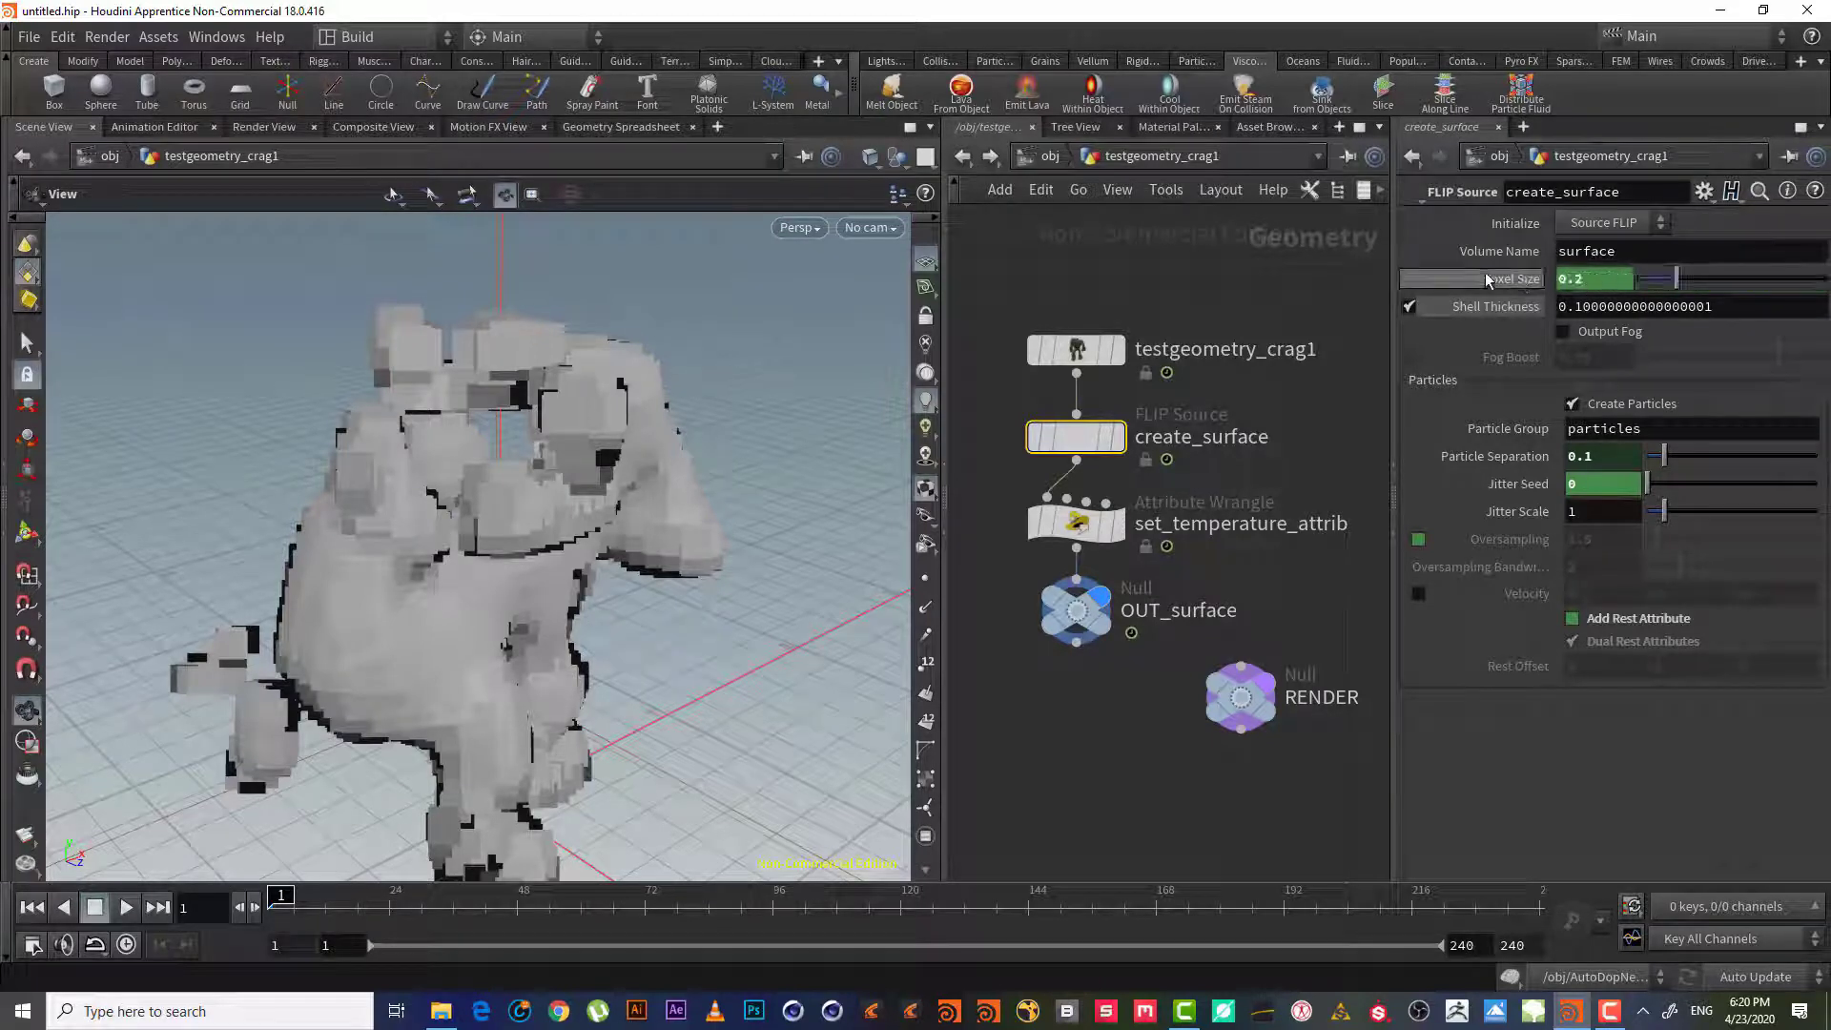
click(1538, 286)
drag(1560, 279, 1611, 279)
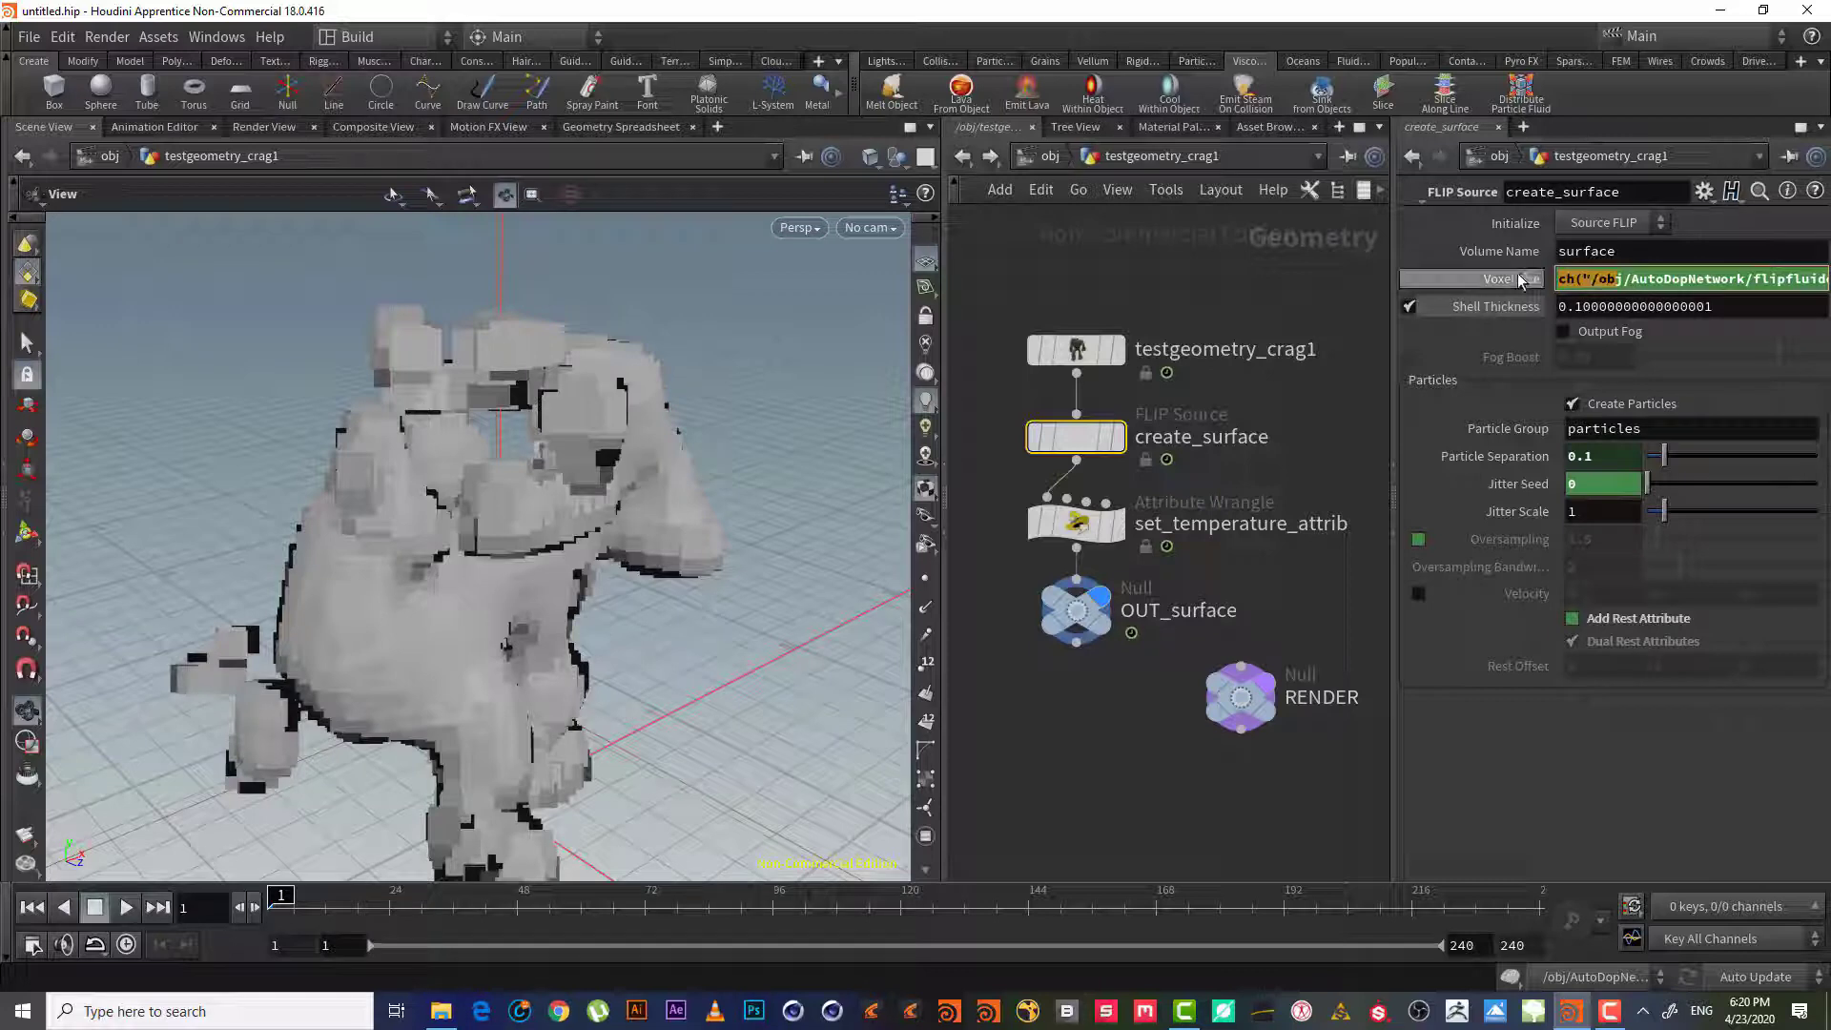
click(1606, 278)
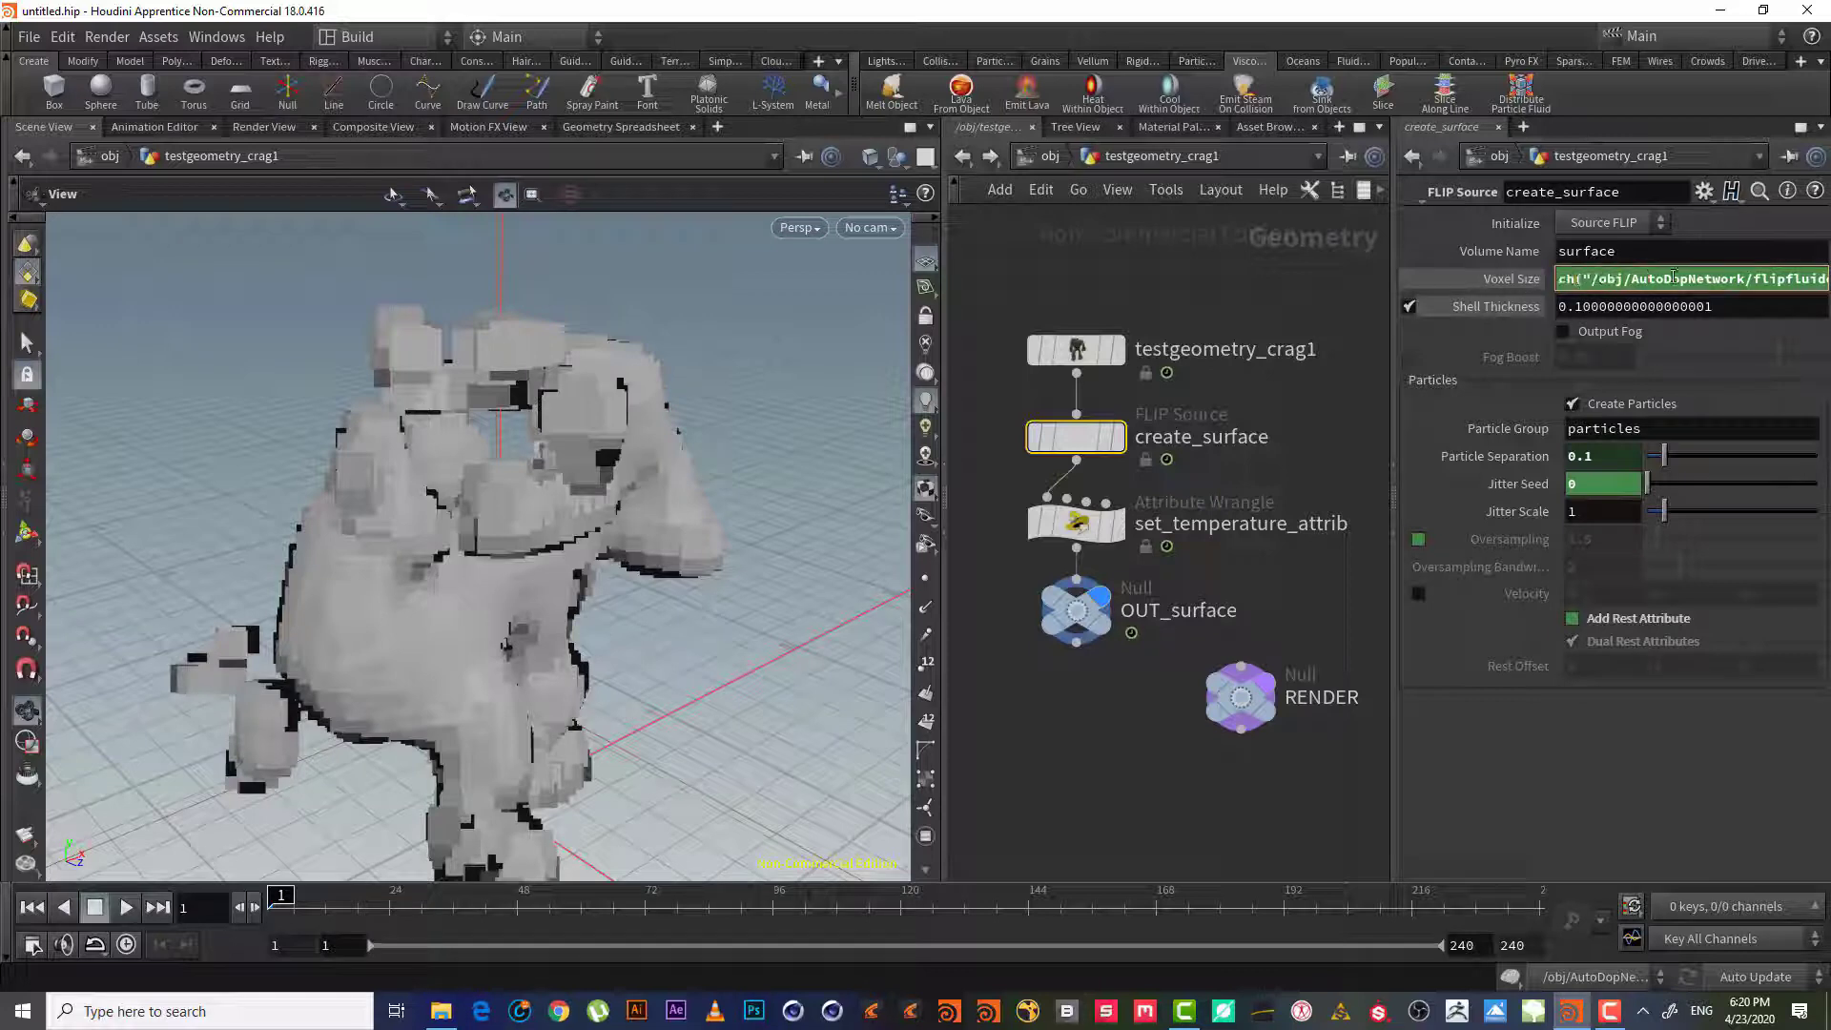
drag(1654, 279, 1827, 278)
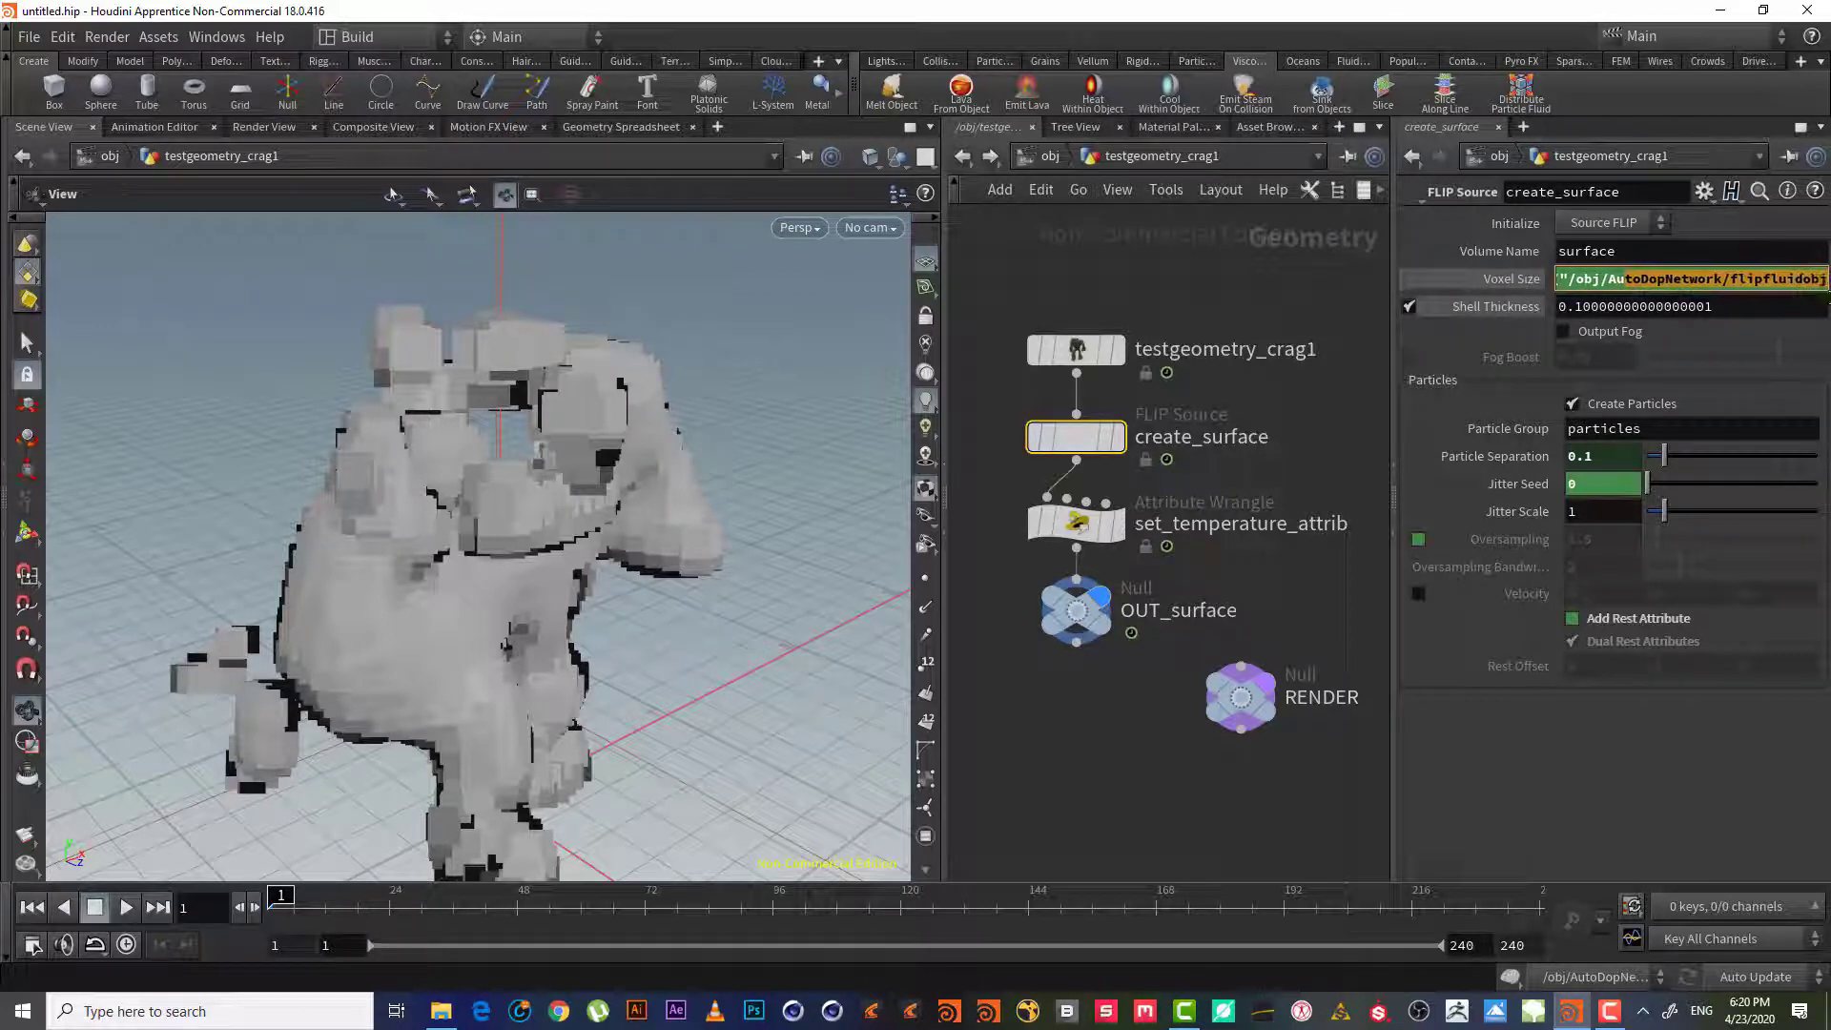
click(1619, 279)
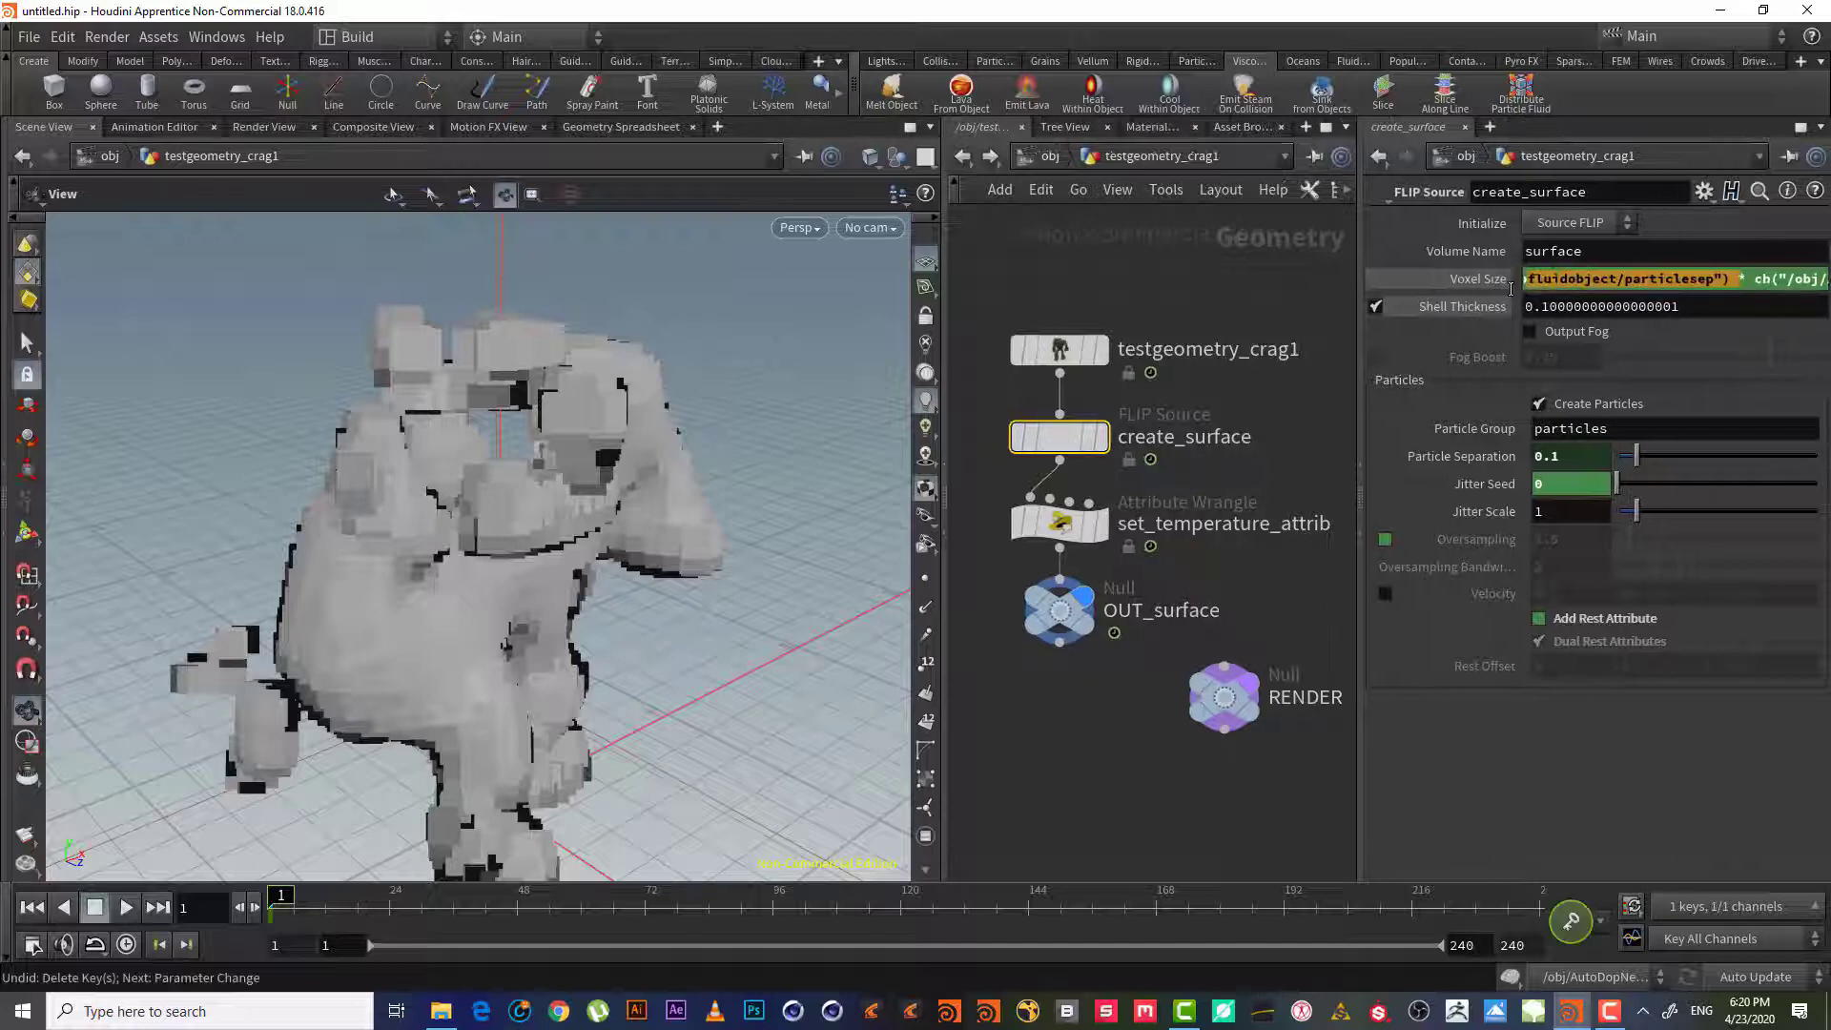
drag(1511, 289, 1554, 303)
click(1578, 283)
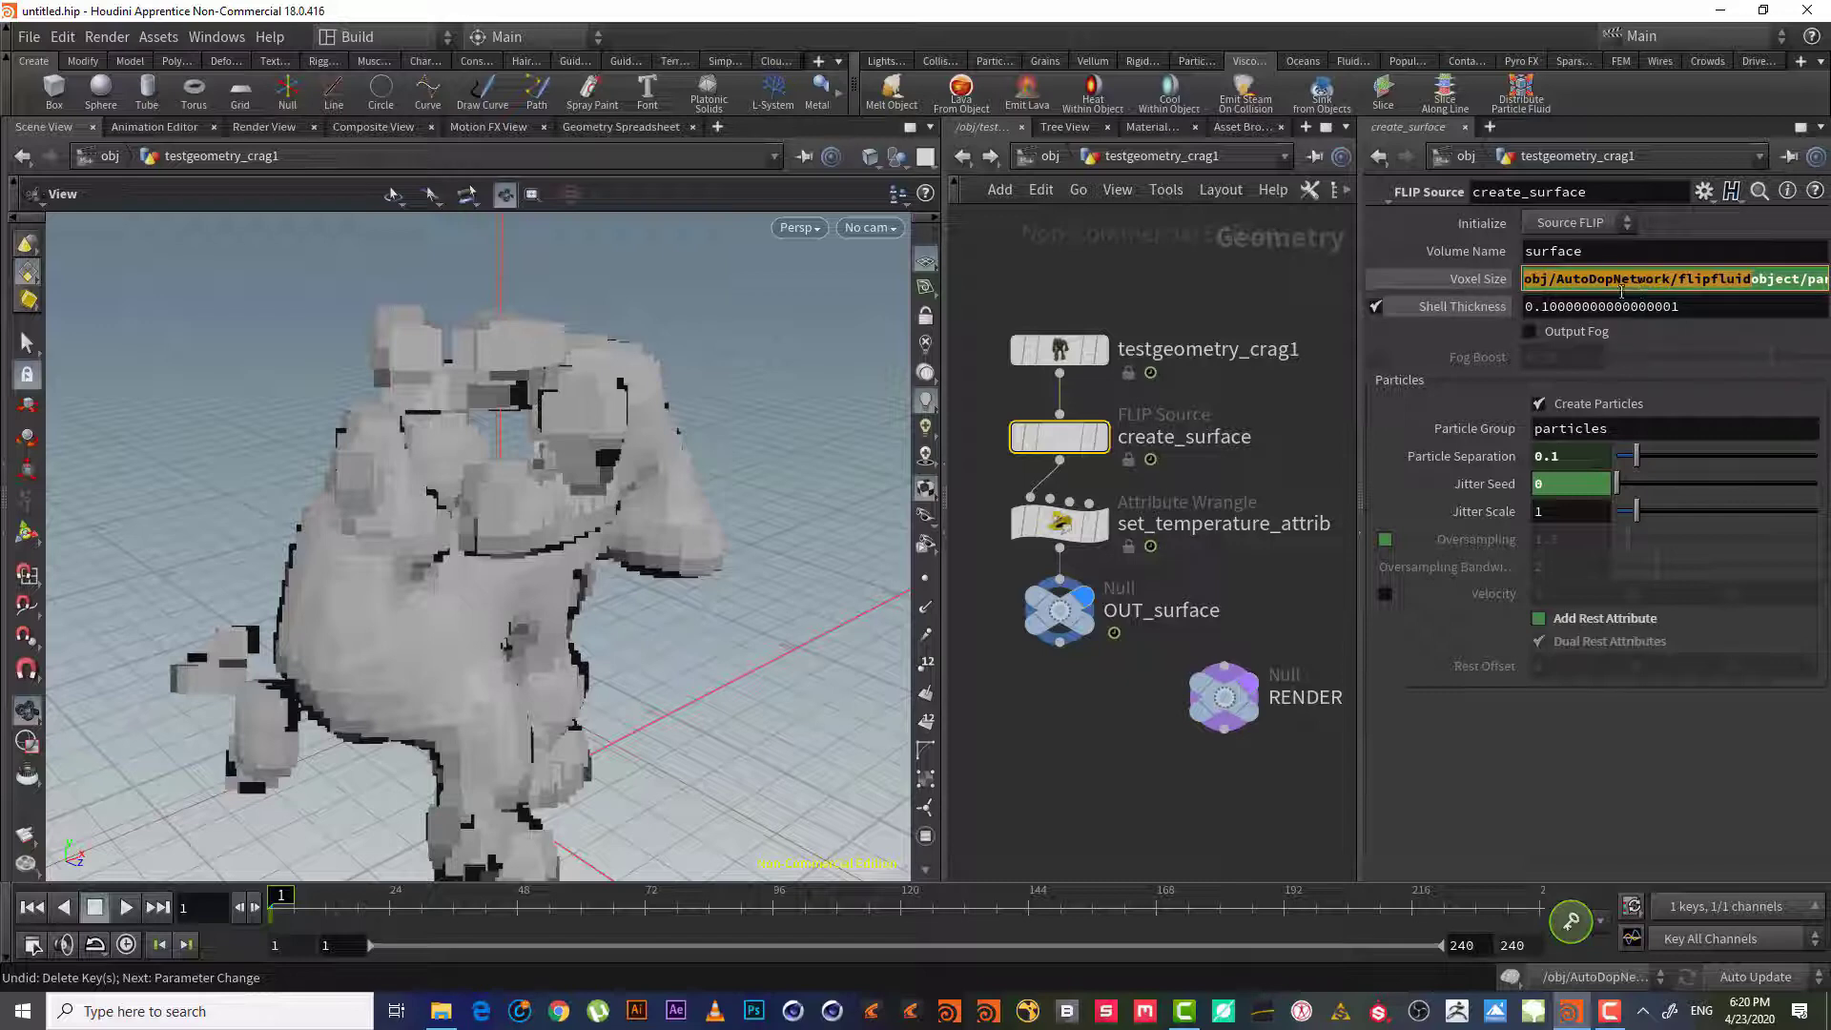
click(1010, 218)
click(963, 156)
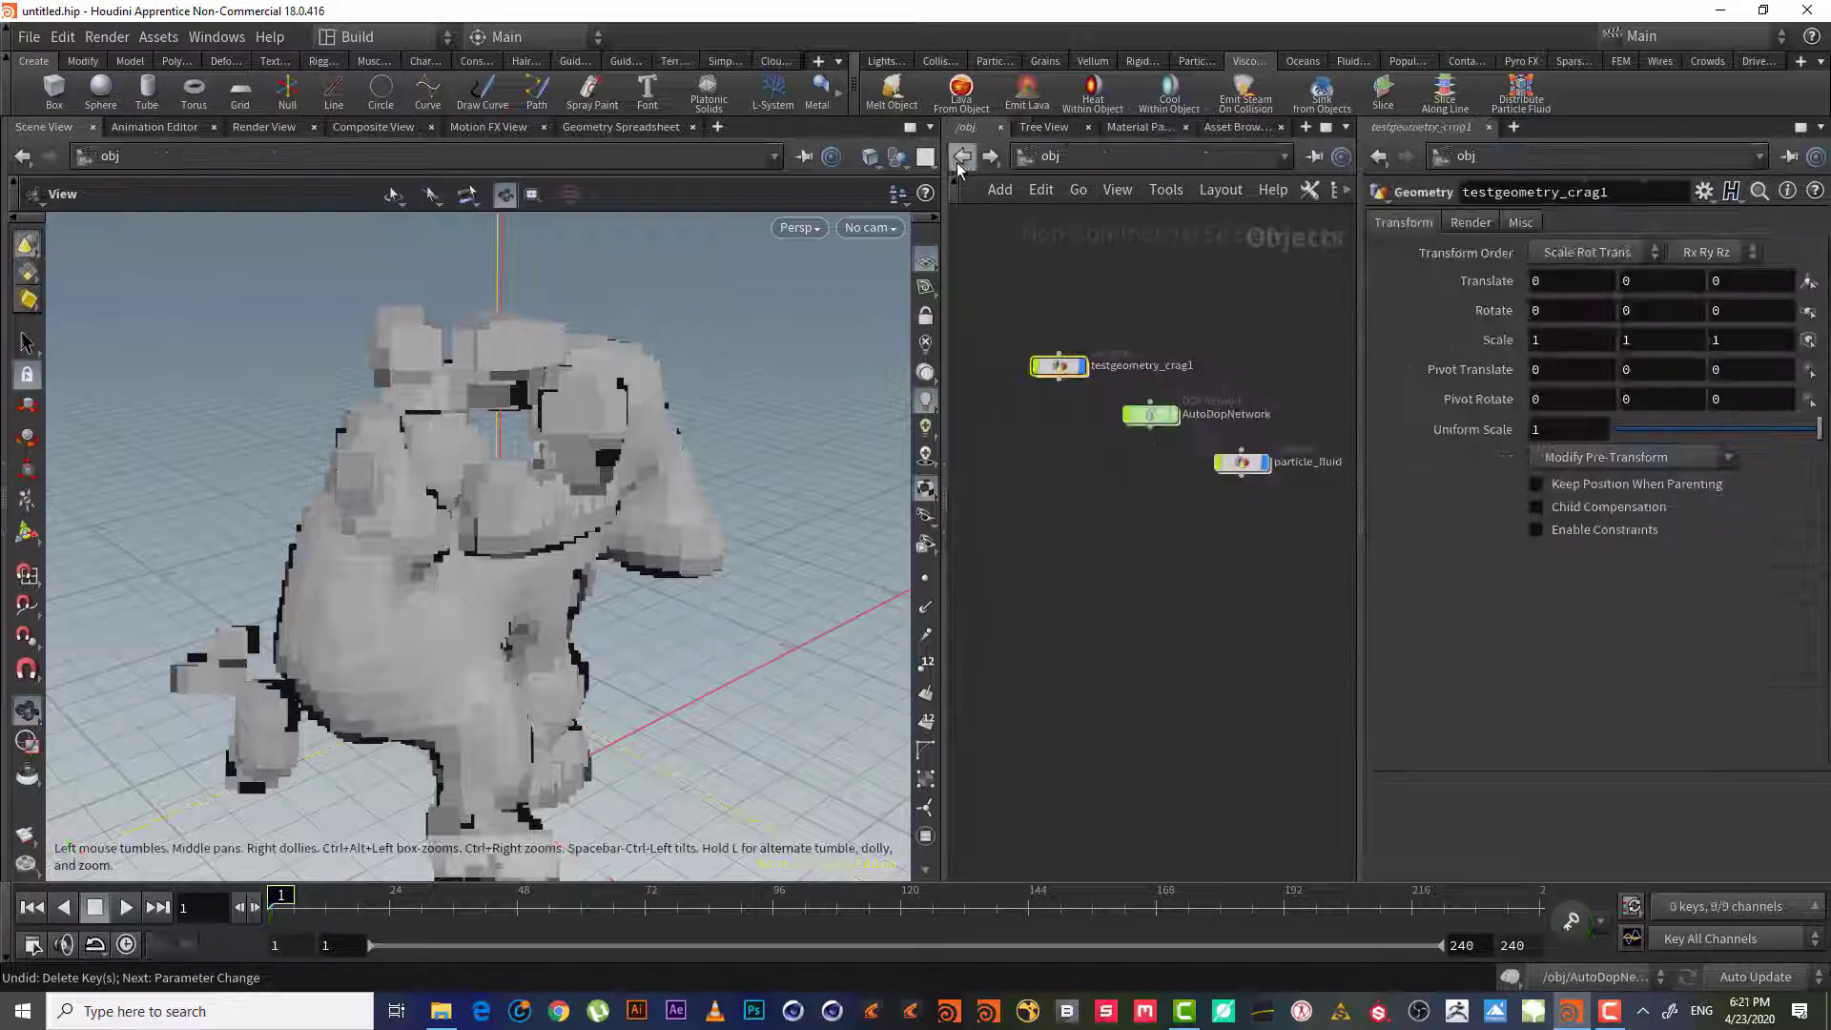
Set flipfluidobject's Particle Separation to 0.05 in AutoDopNetwork and inspect the denser Crag particles from farther away
double_click(1151, 414)
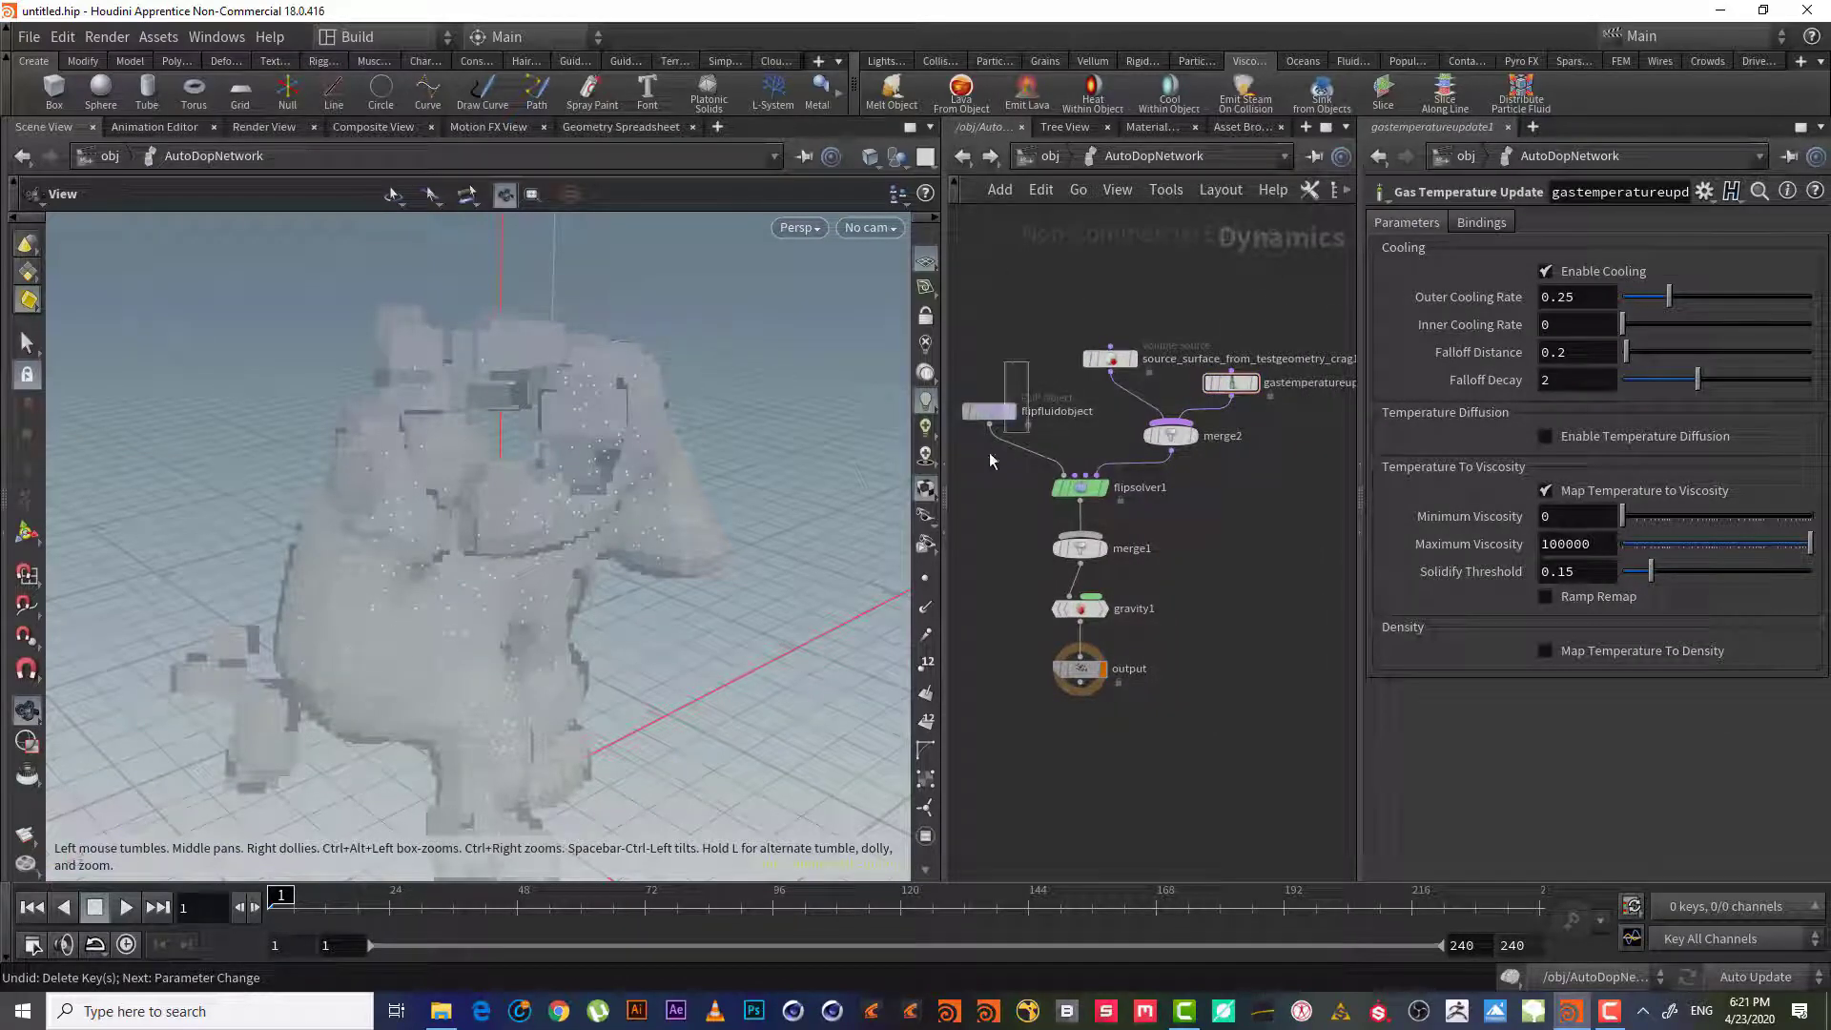
click(989, 411)
drag(1550, 251, 1608, 249)
key(Return)
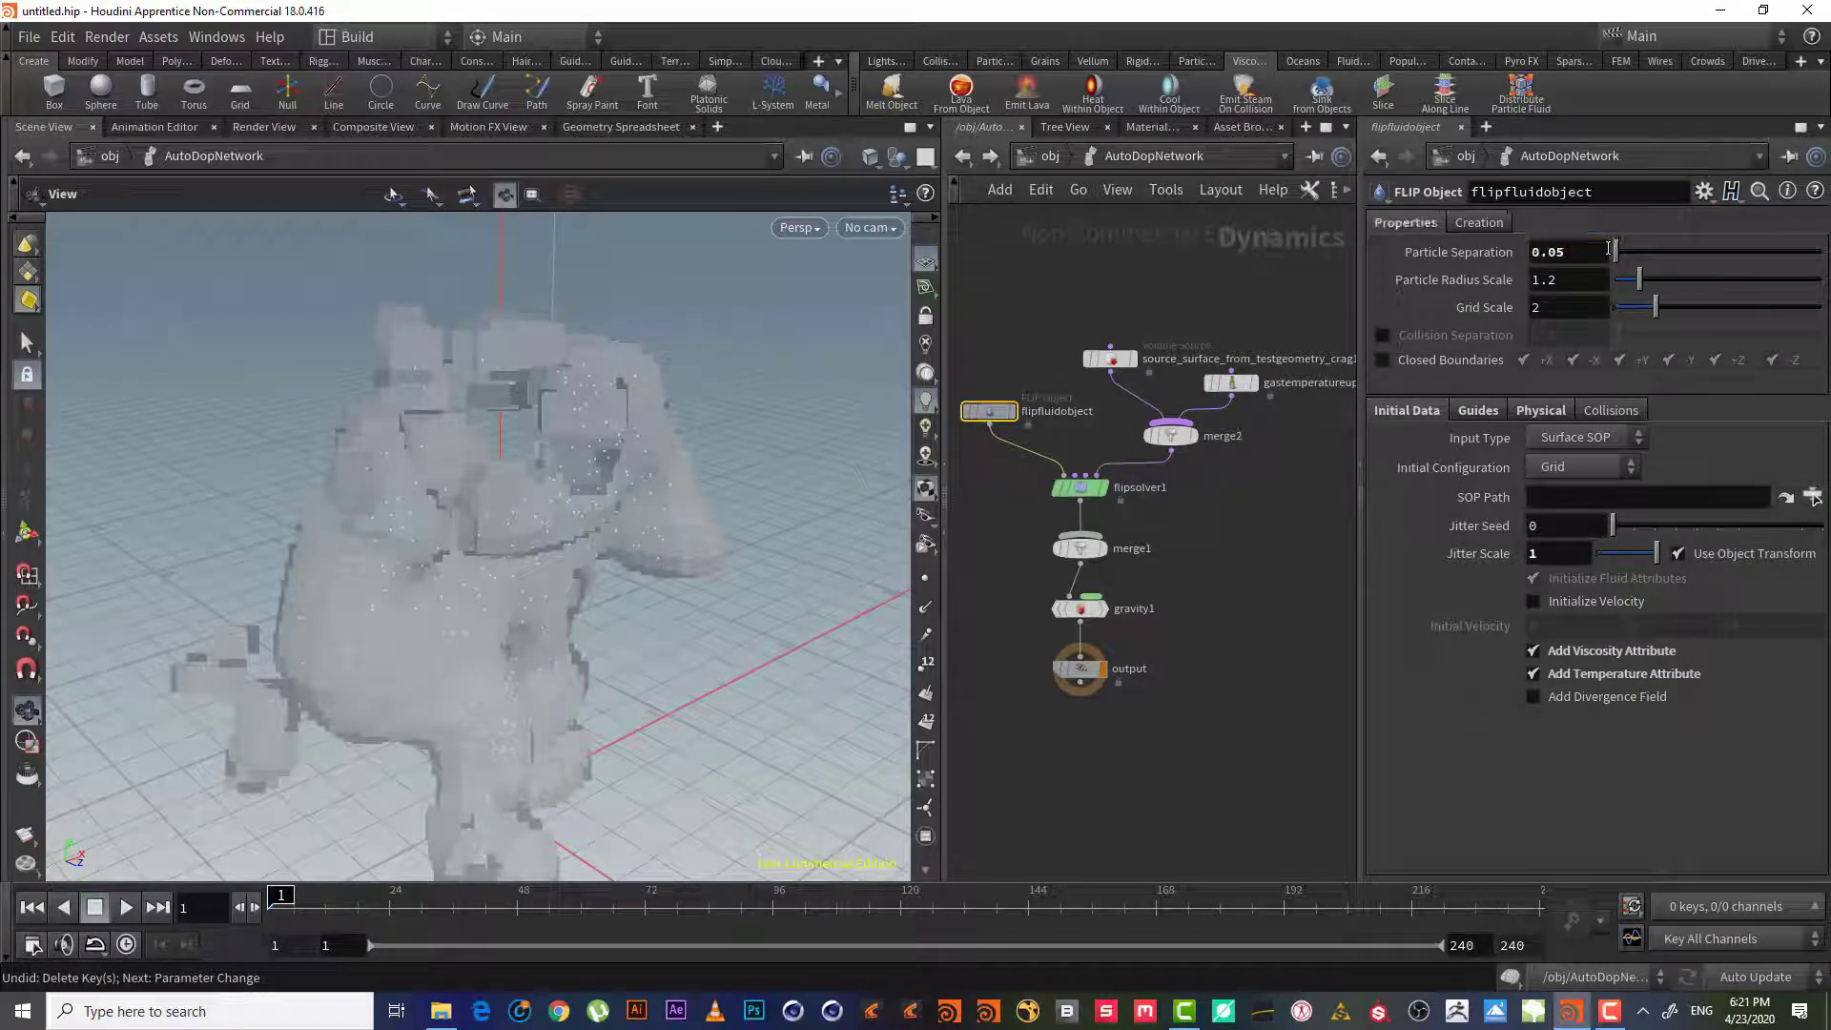
drag(597, 408, 557, 421)
right_drag(552, 418, 662, 421)
drag(587, 437, 589, 421)
right_drag(589, 420, 563, 504)
drag(564, 503, 563, 489)
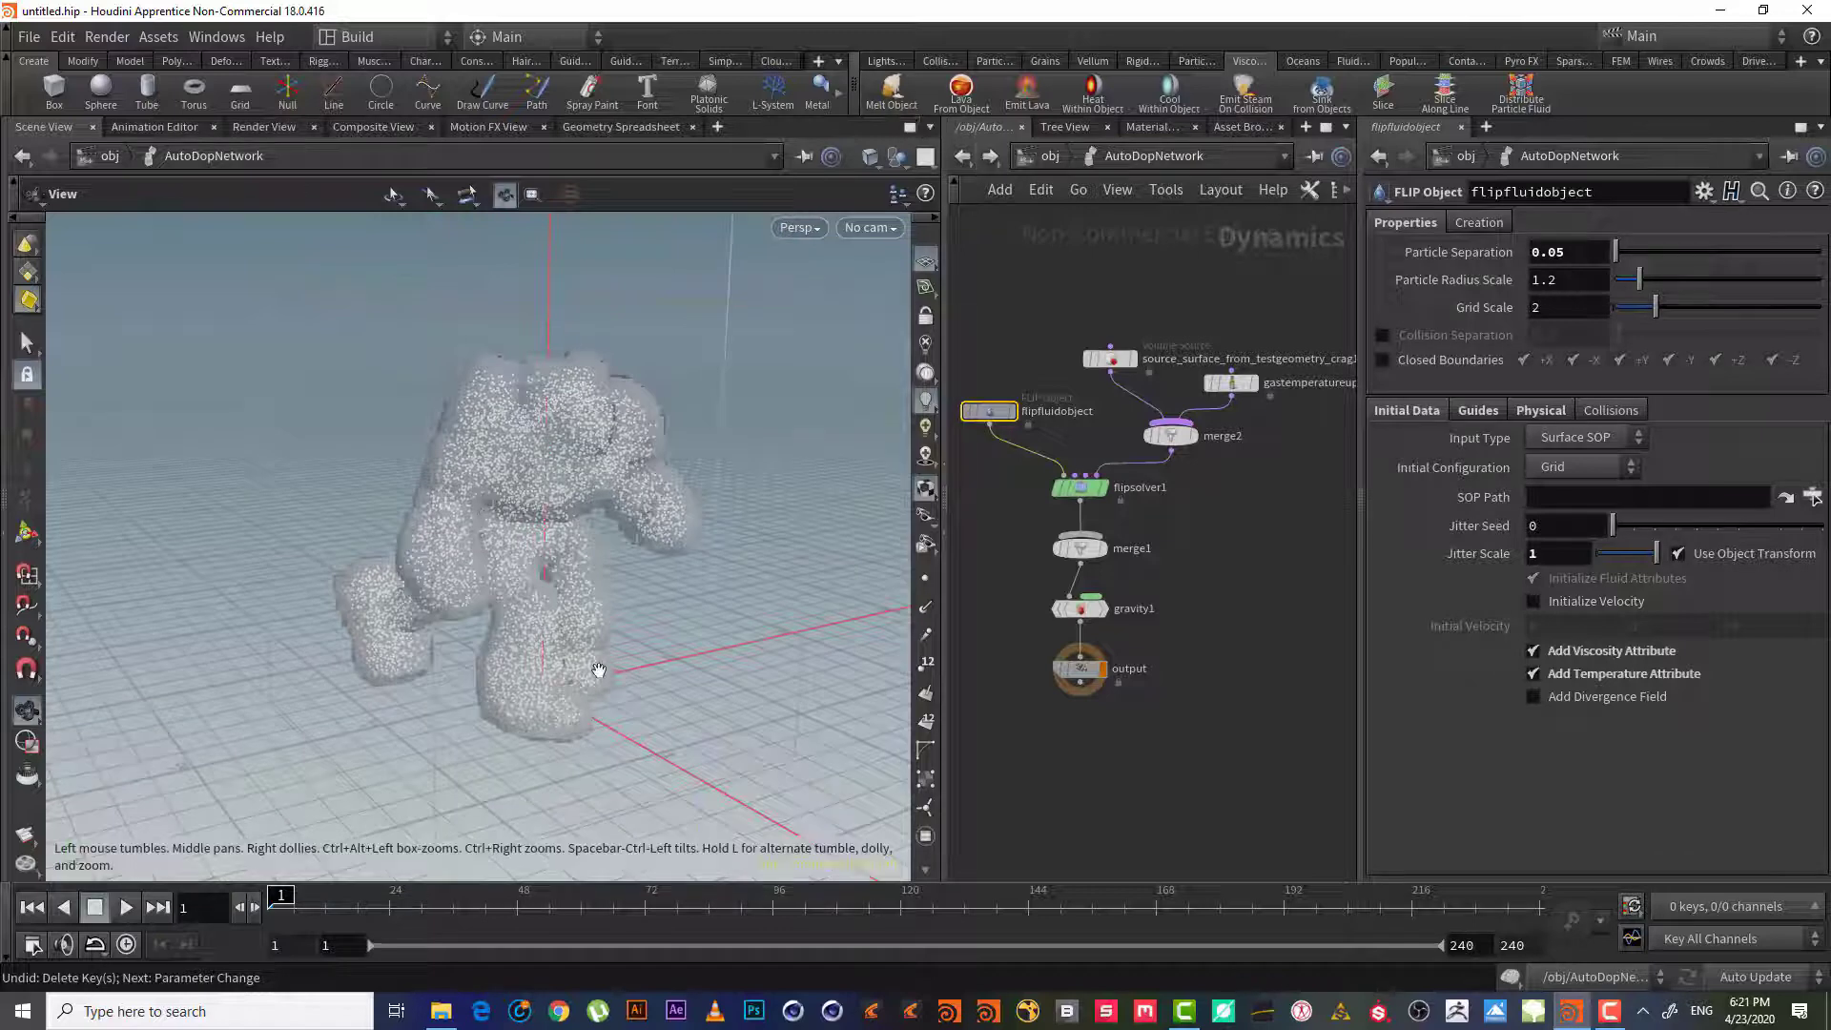
Play the FLIP simulation, inspect the falling particles from several angles, and return to the first frame
click(127, 908)
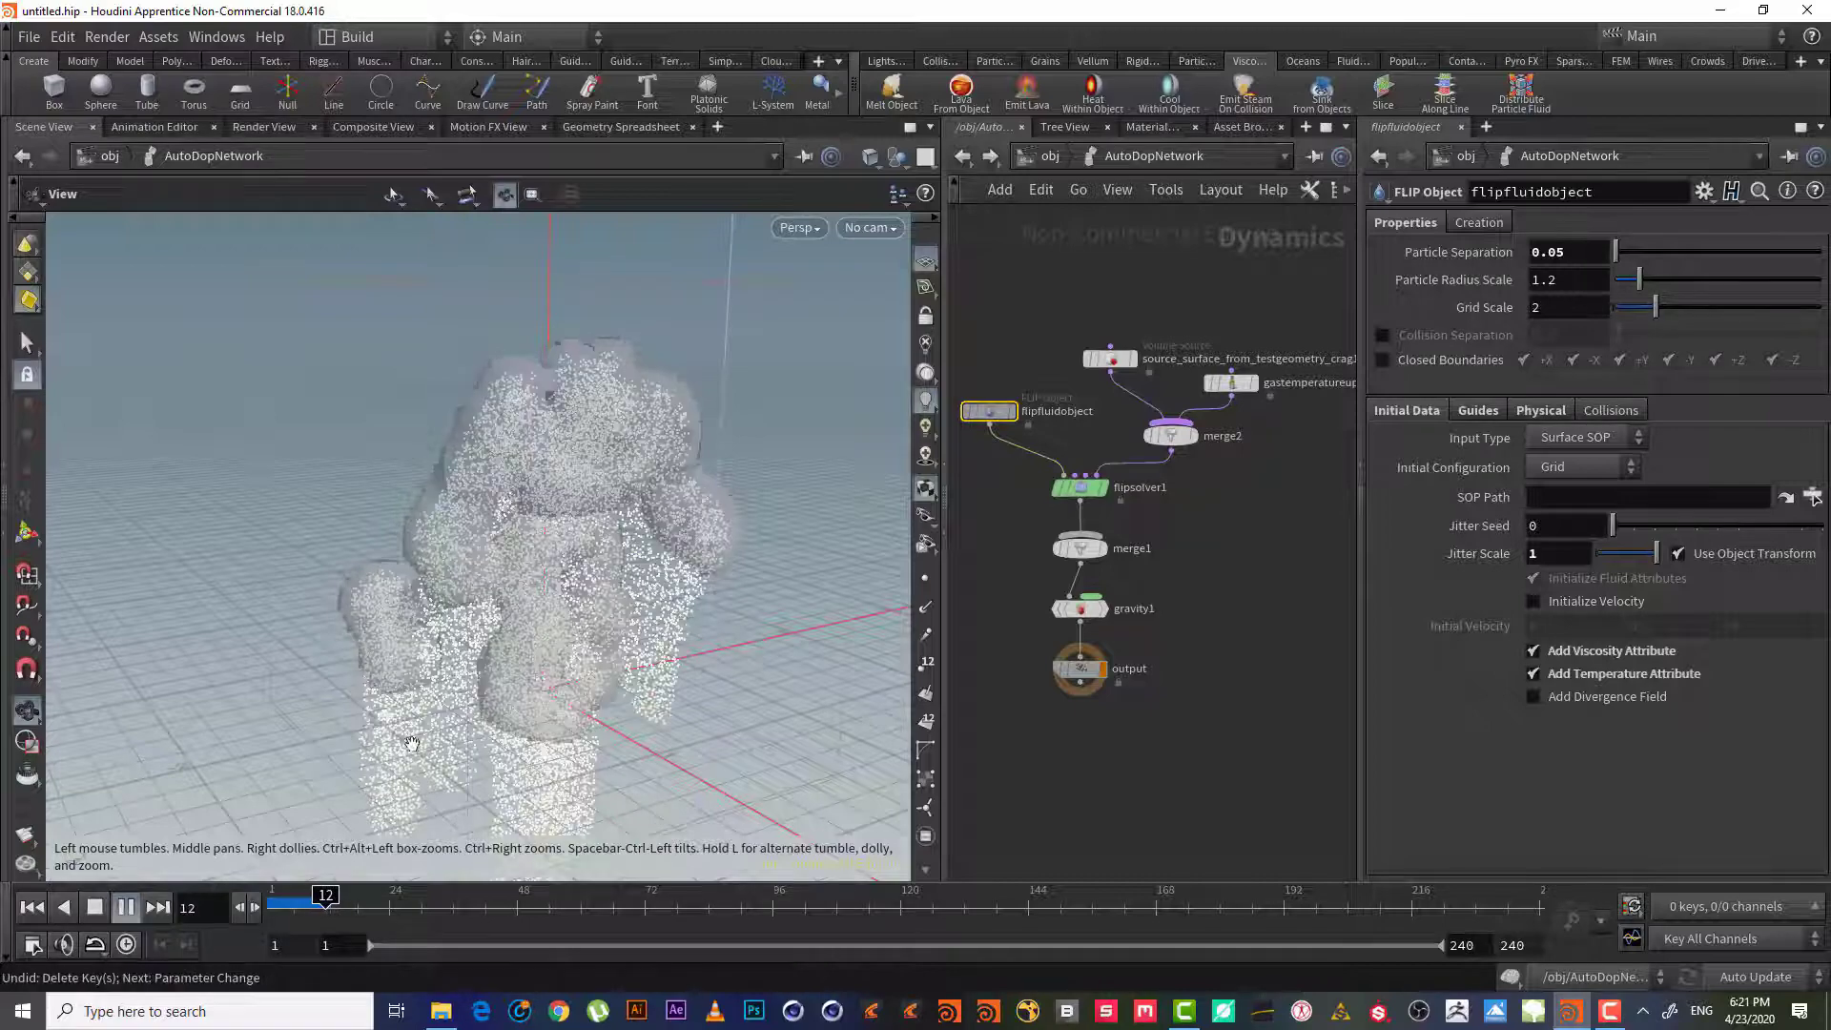
click(125, 908)
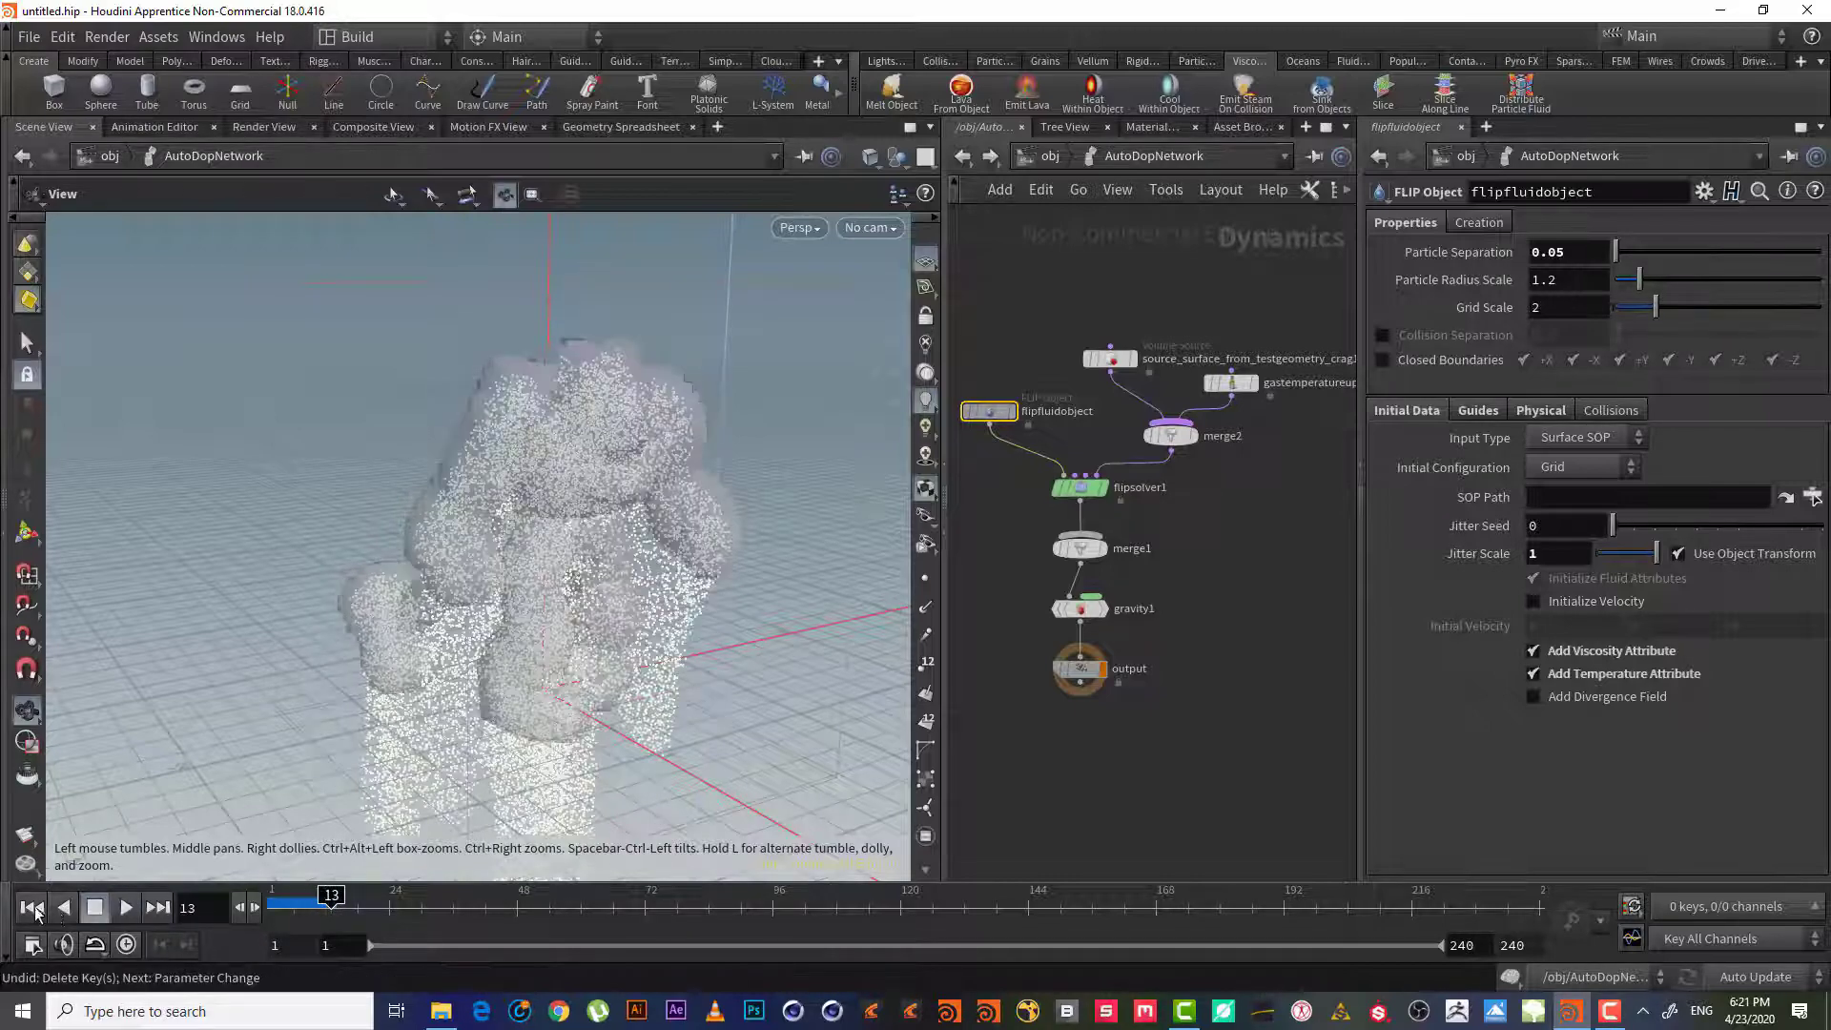
middle_drag(418, 675, 389, 481)
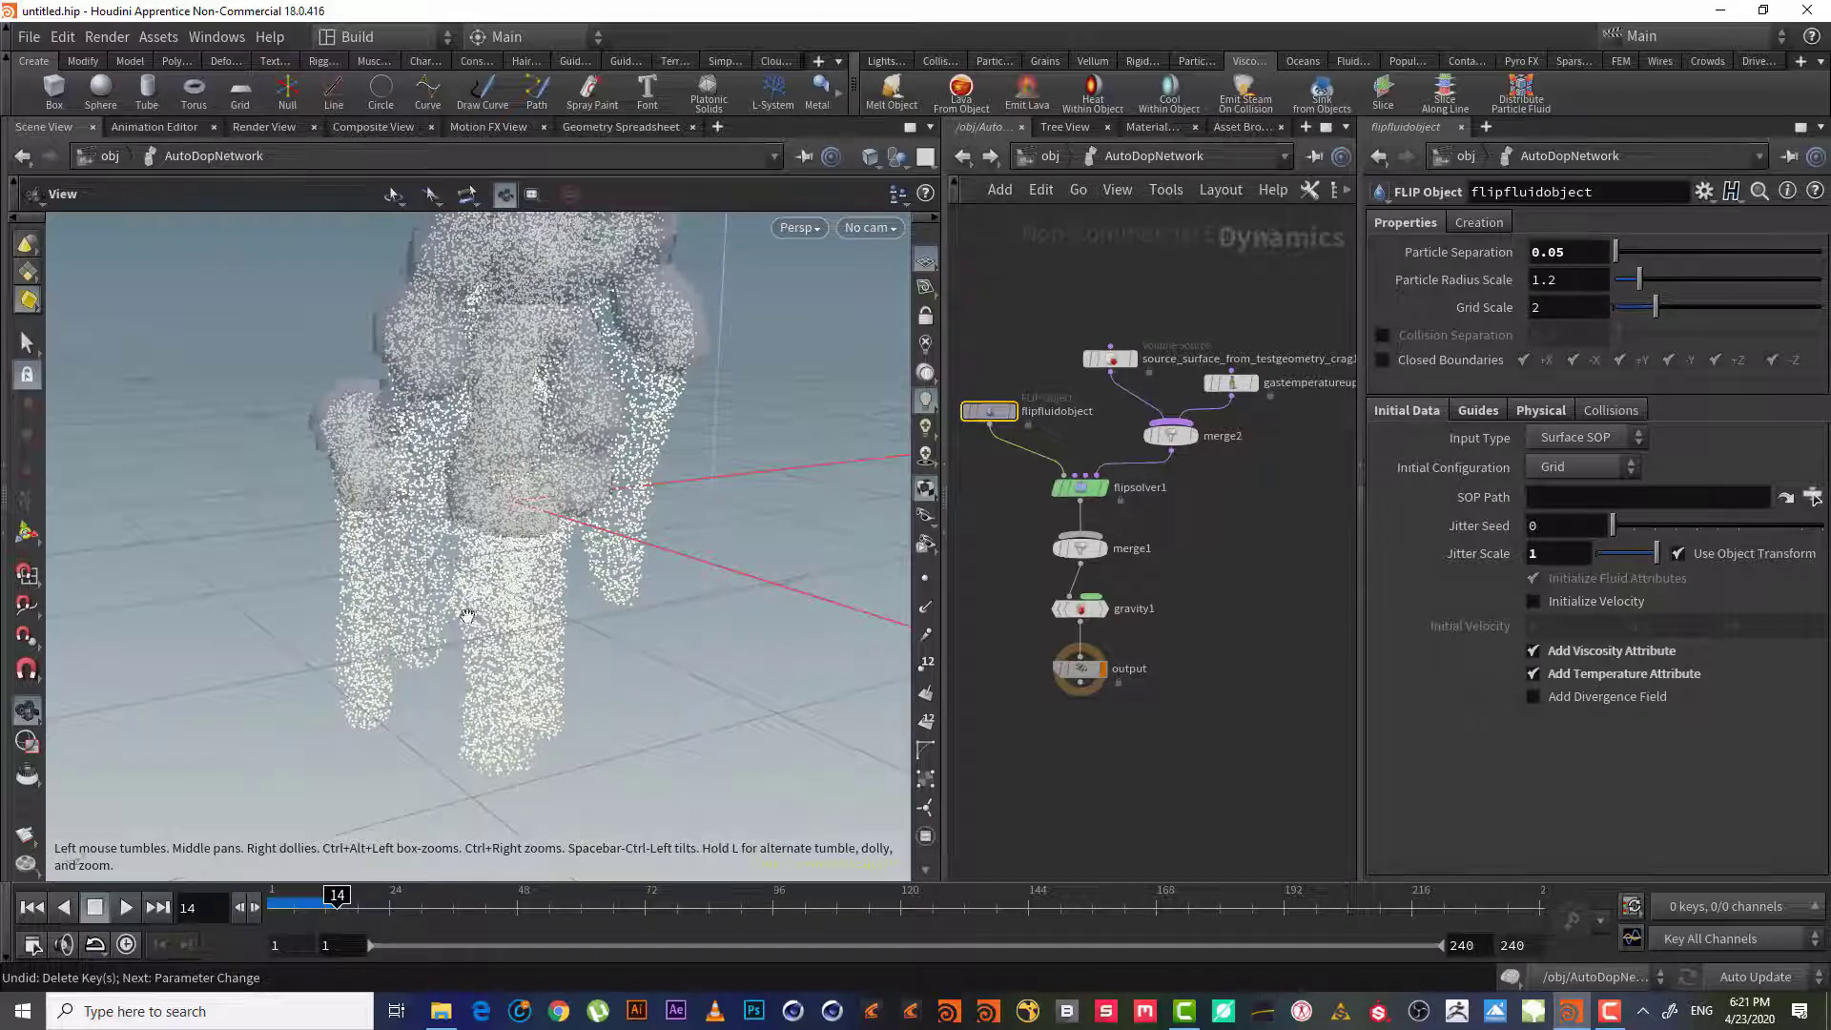
right_drag(513, 477, 492, 506)
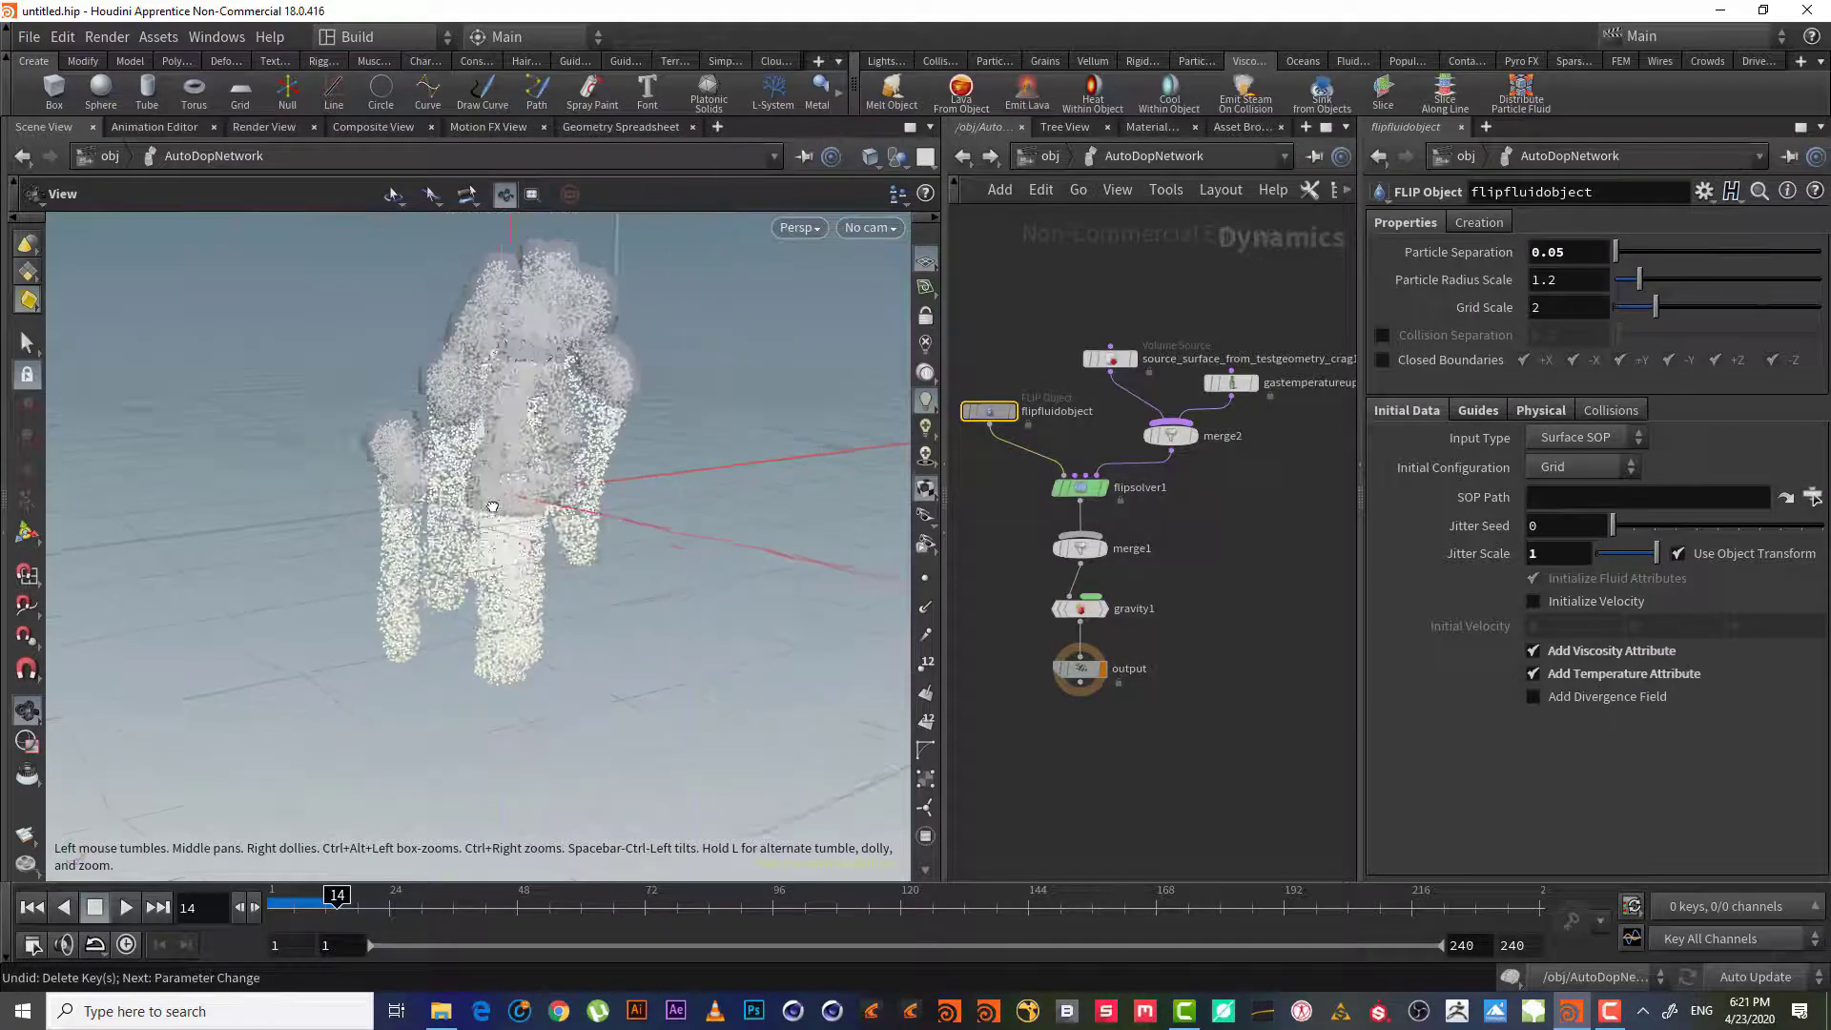
drag(492, 506, 333, 514)
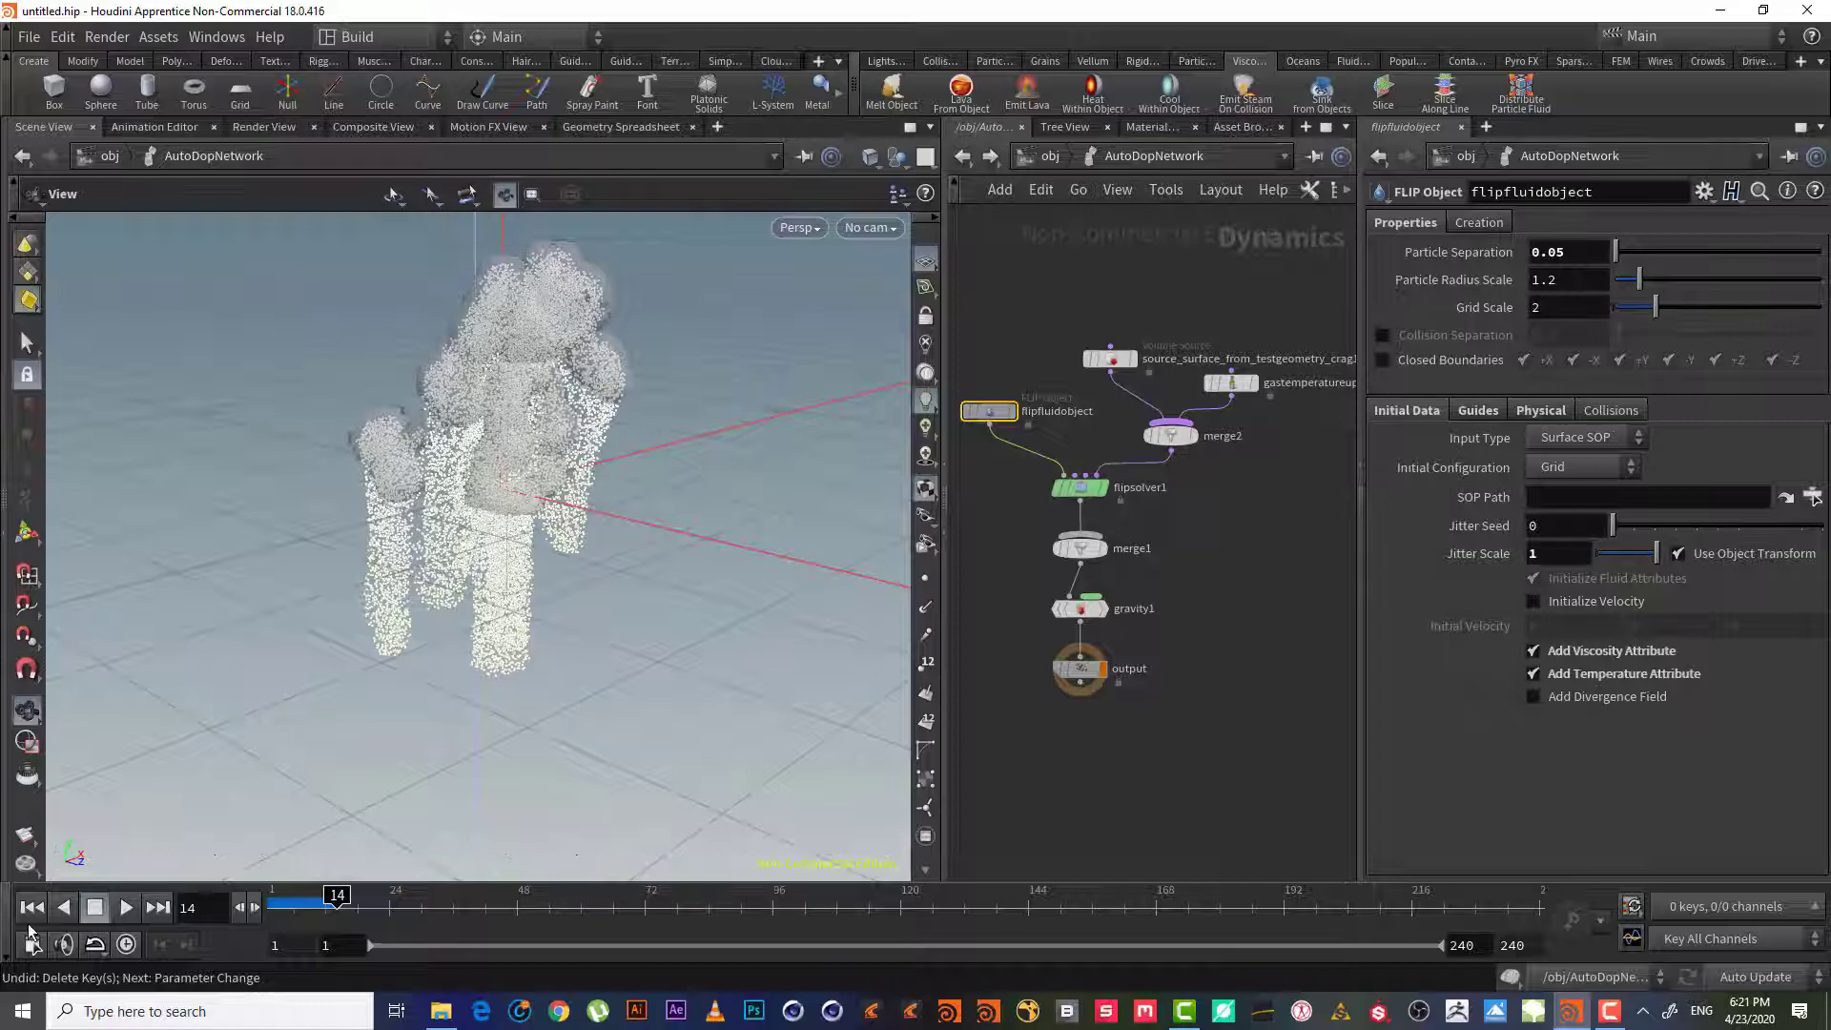
click(32, 907)
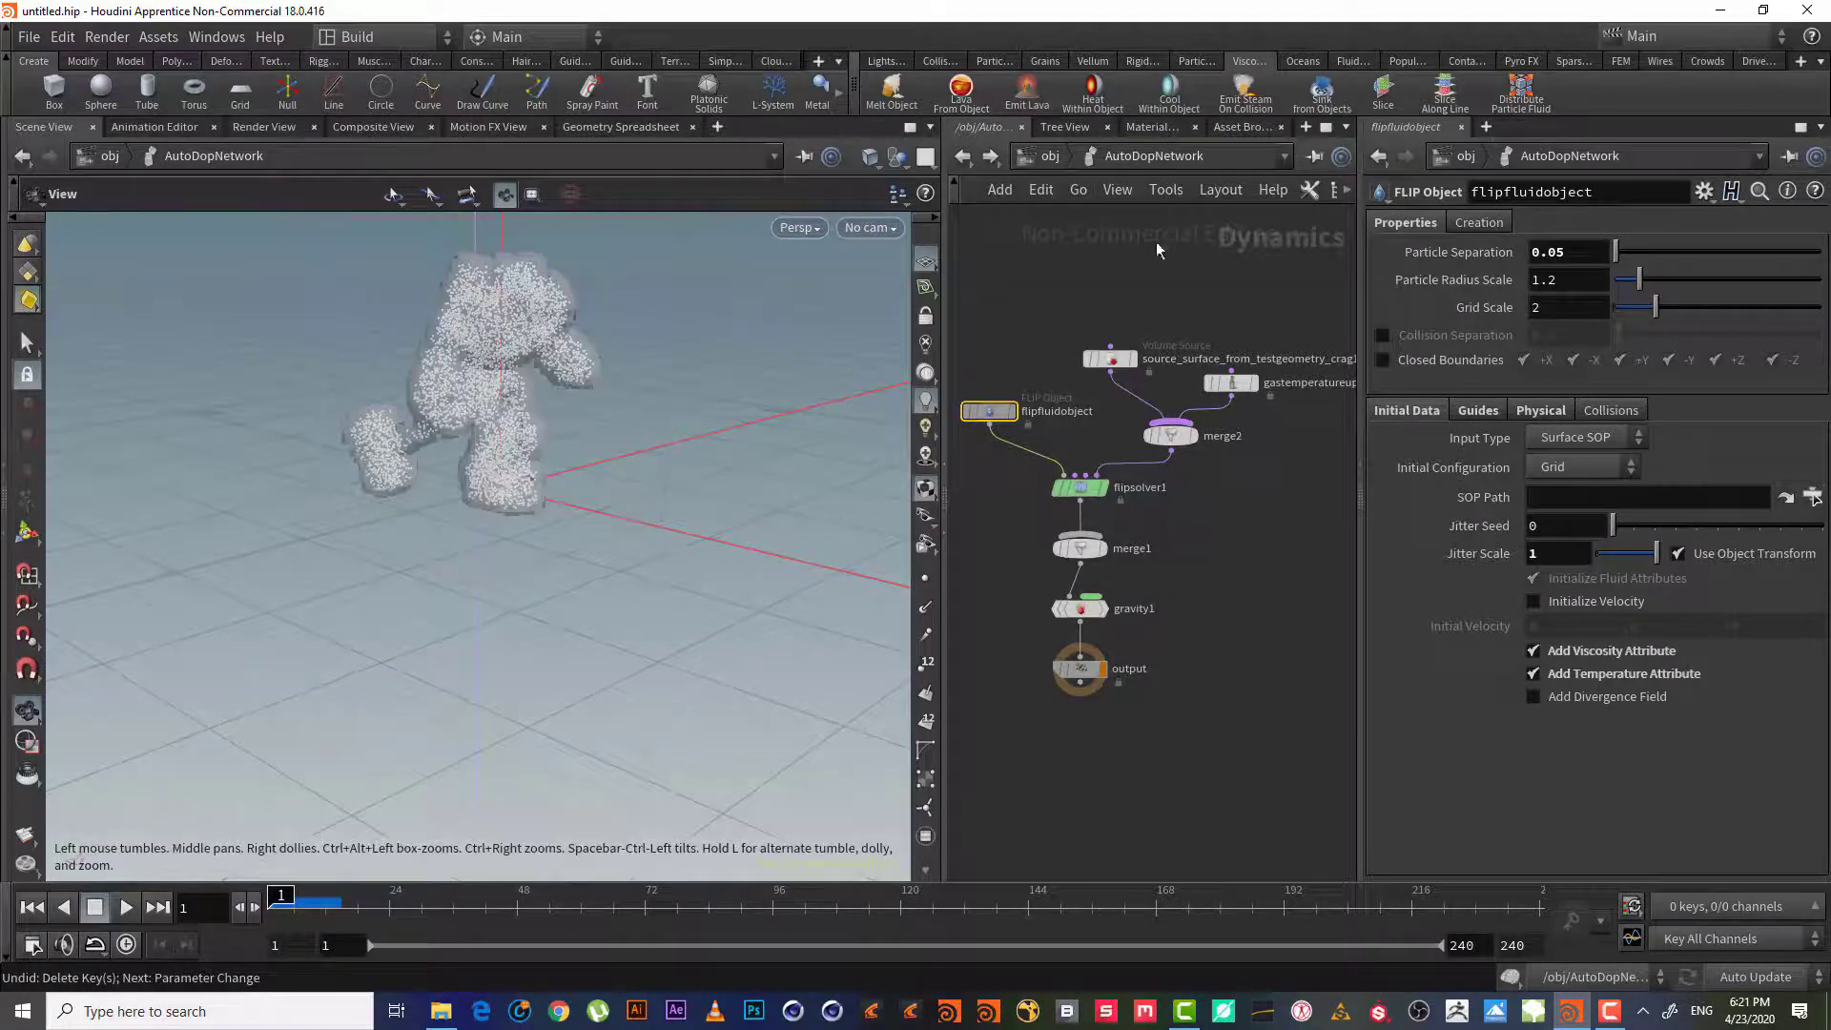
Add a ground plane collider beneath the Crag fluid source
middle_drag(1157, 245, 1175, 281)
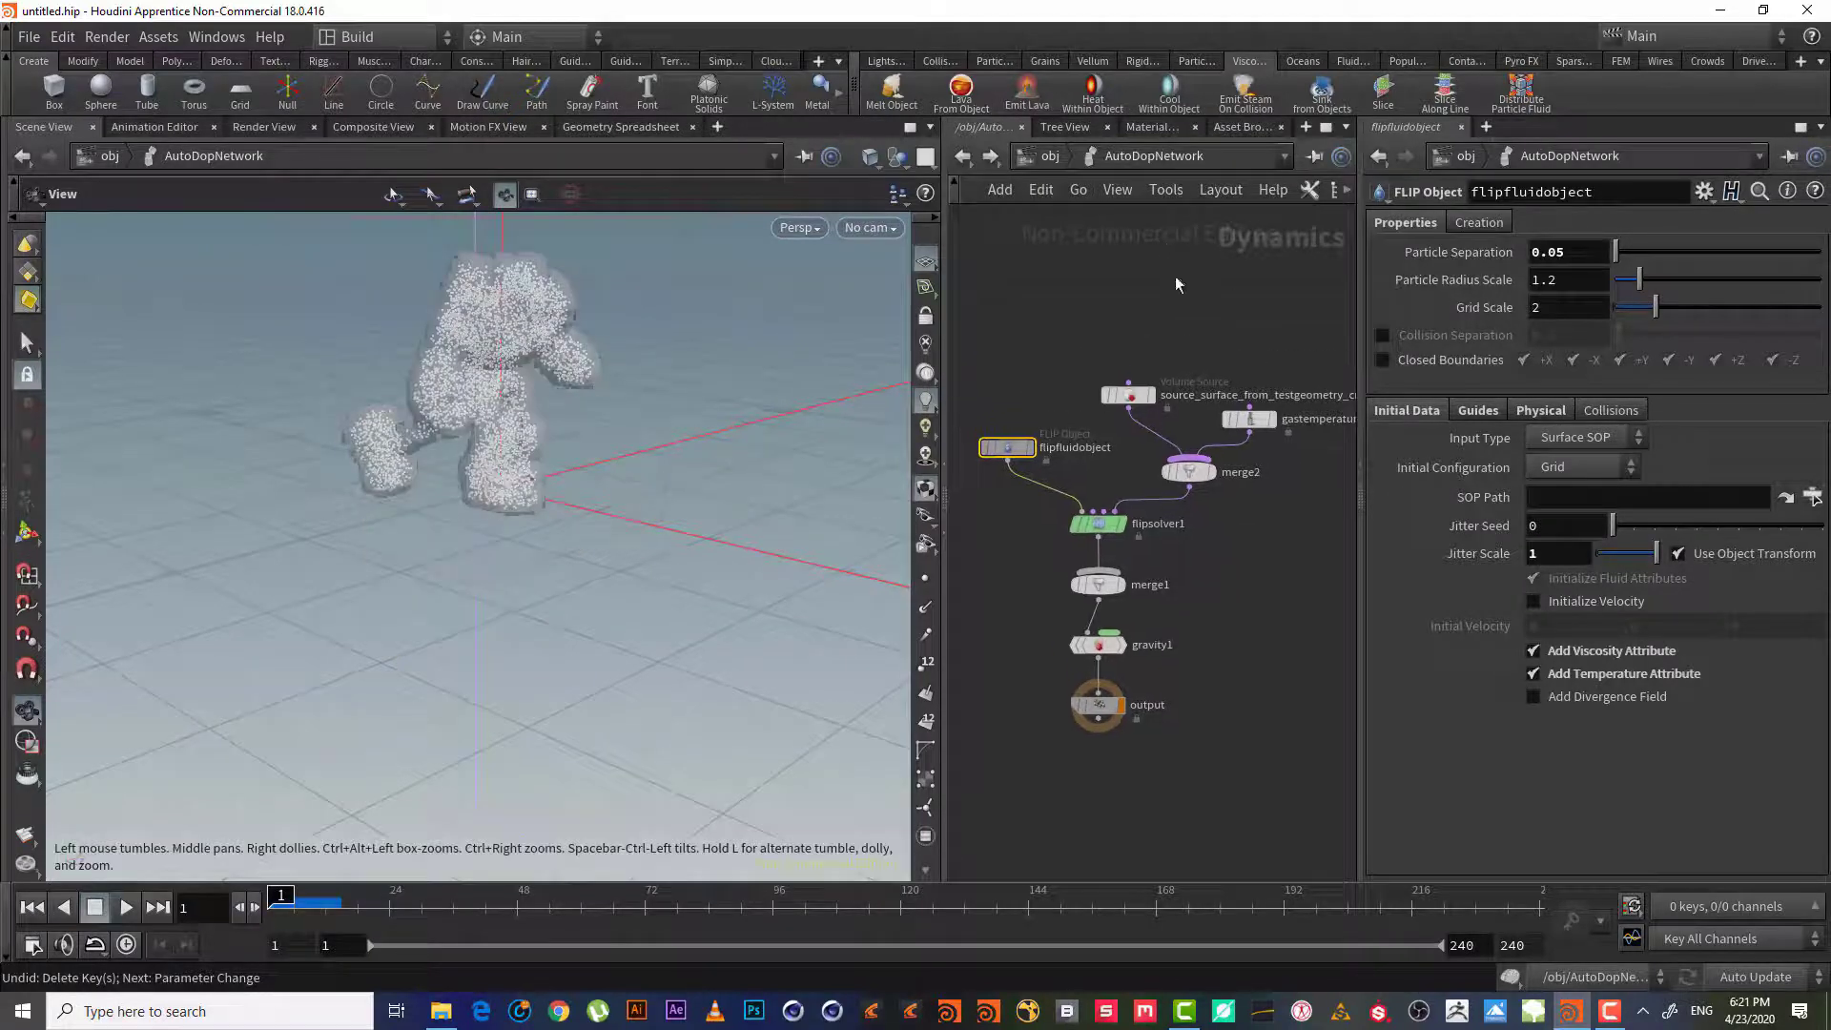
click(939, 62)
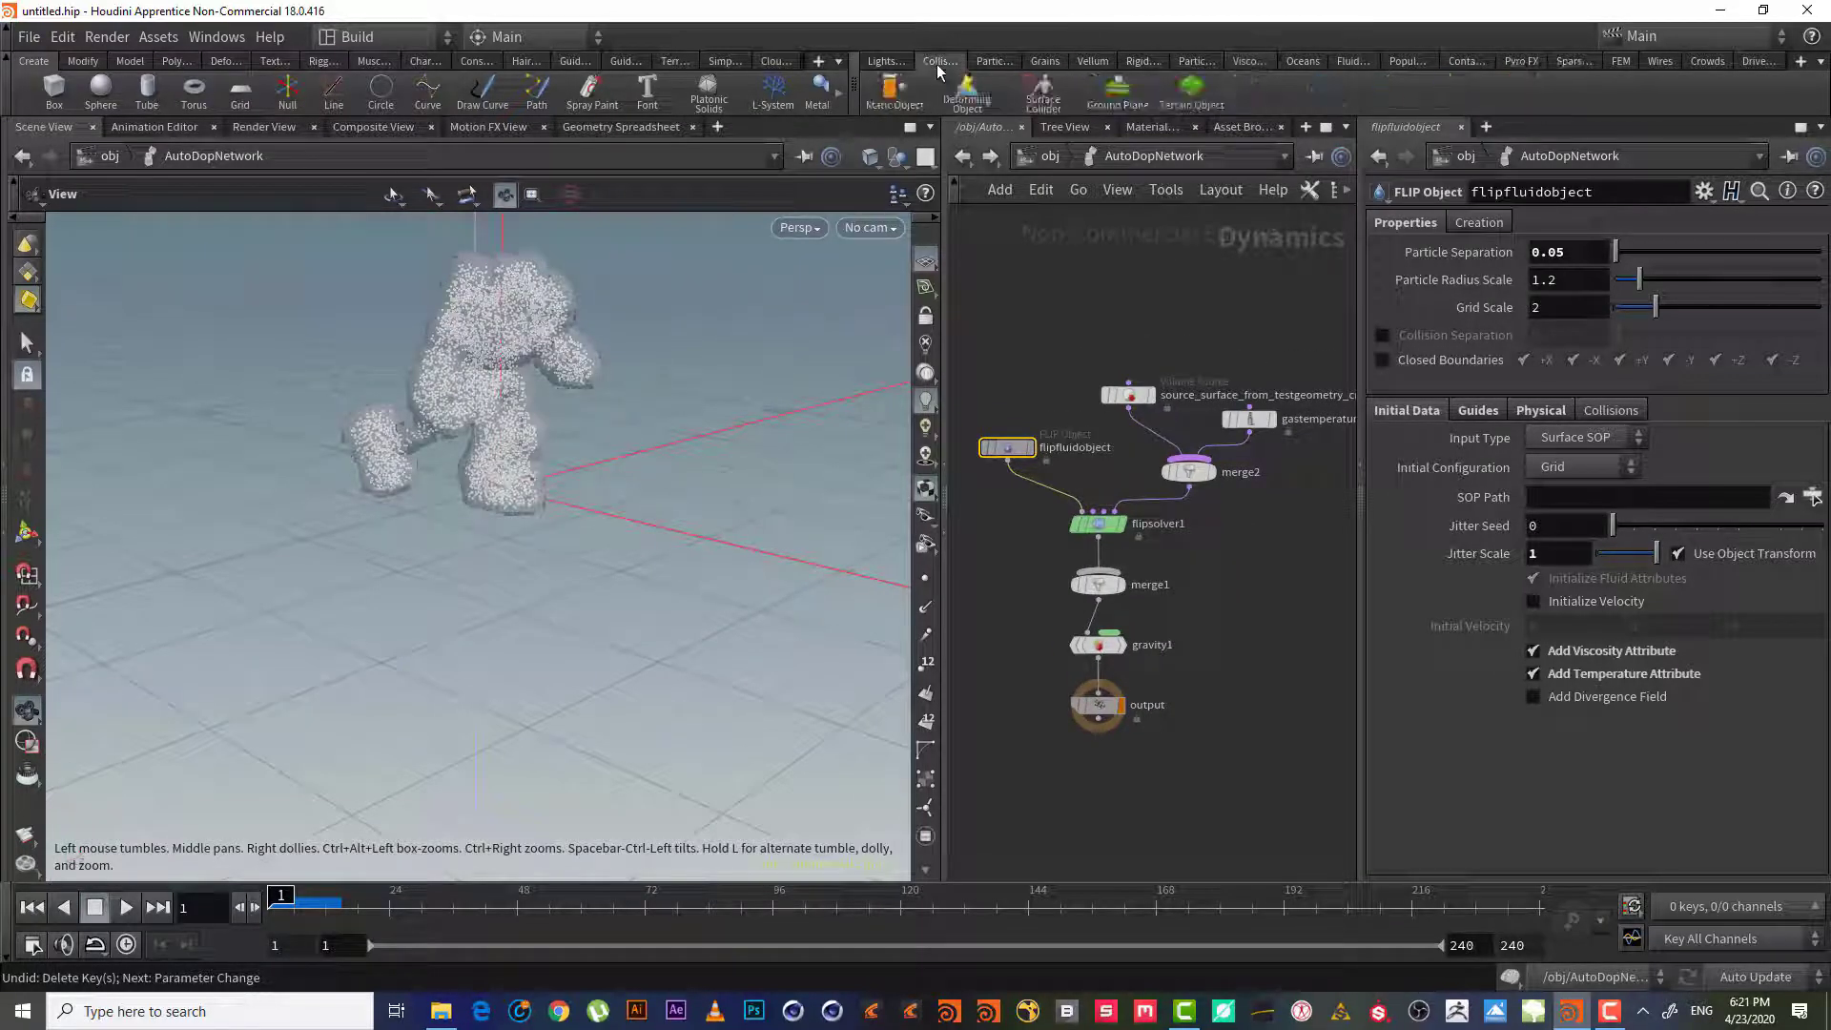
click(1119, 98)
key(Escape)
drag(621, 470, 592, 536)
key(r)
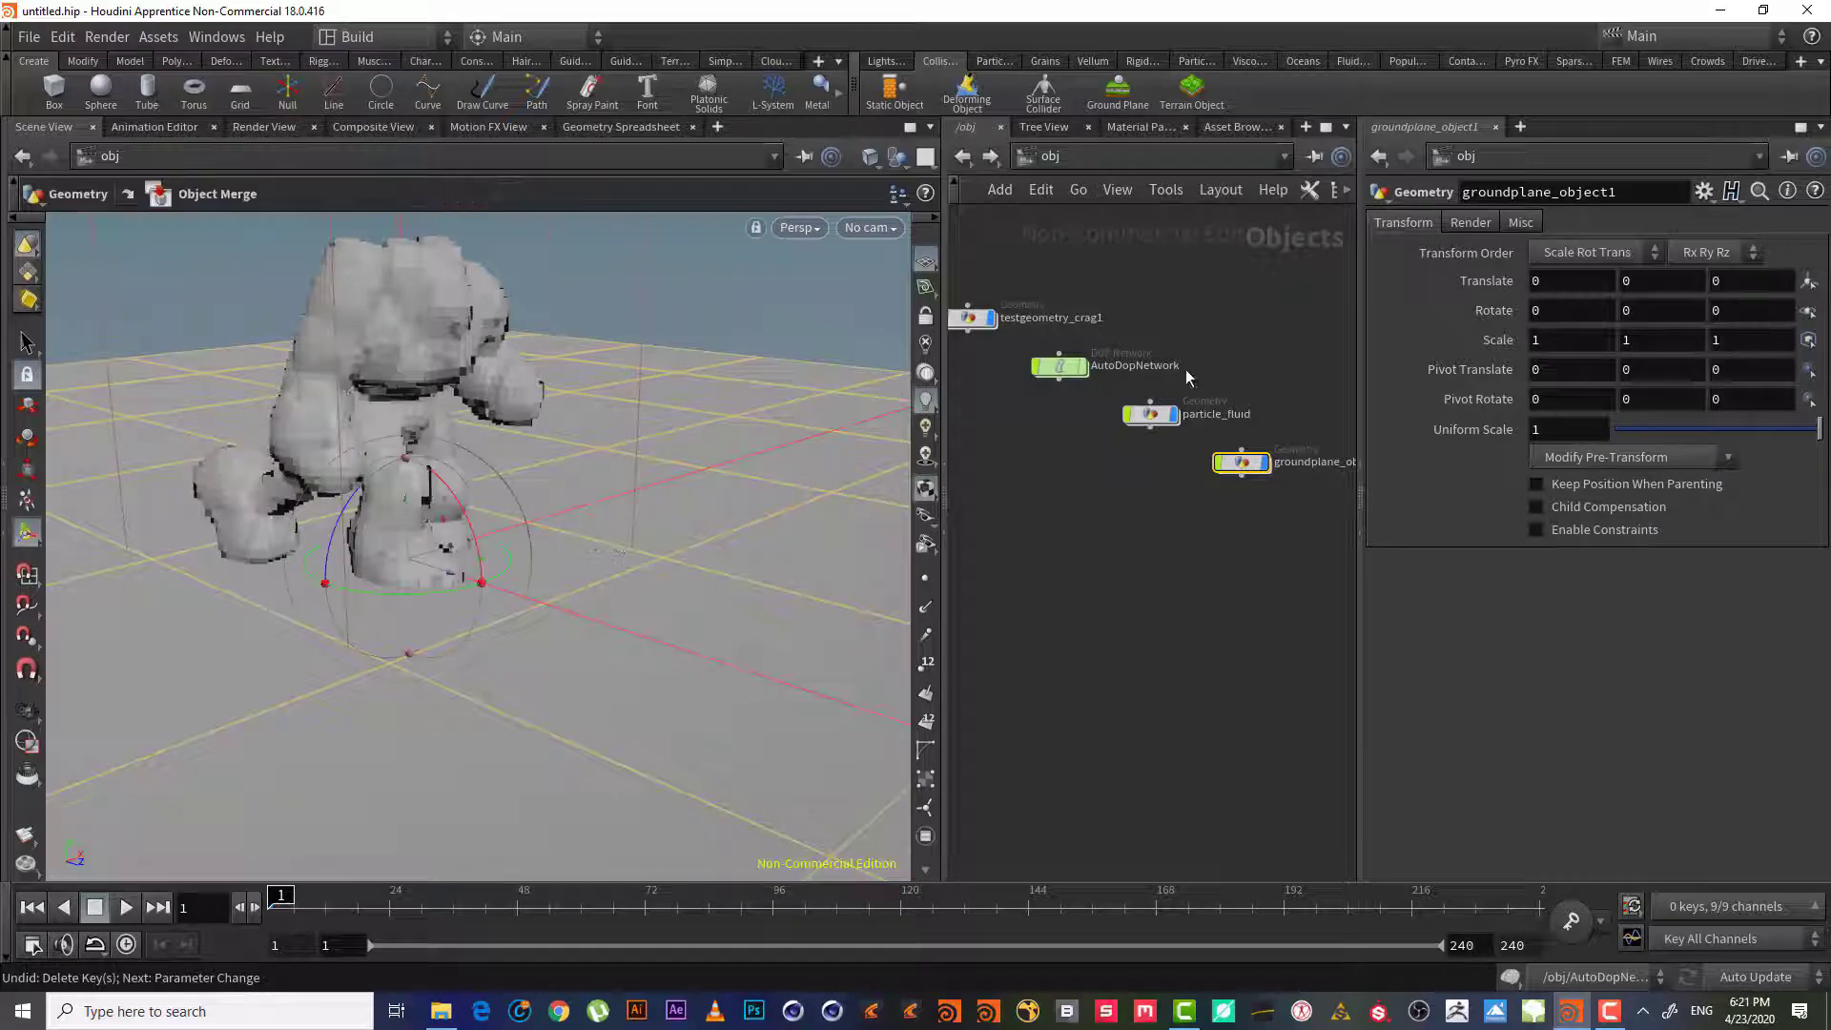
Lay out the nodes inside AutoDopNetwork automatically and select groundplane1
double_click(1060, 368)
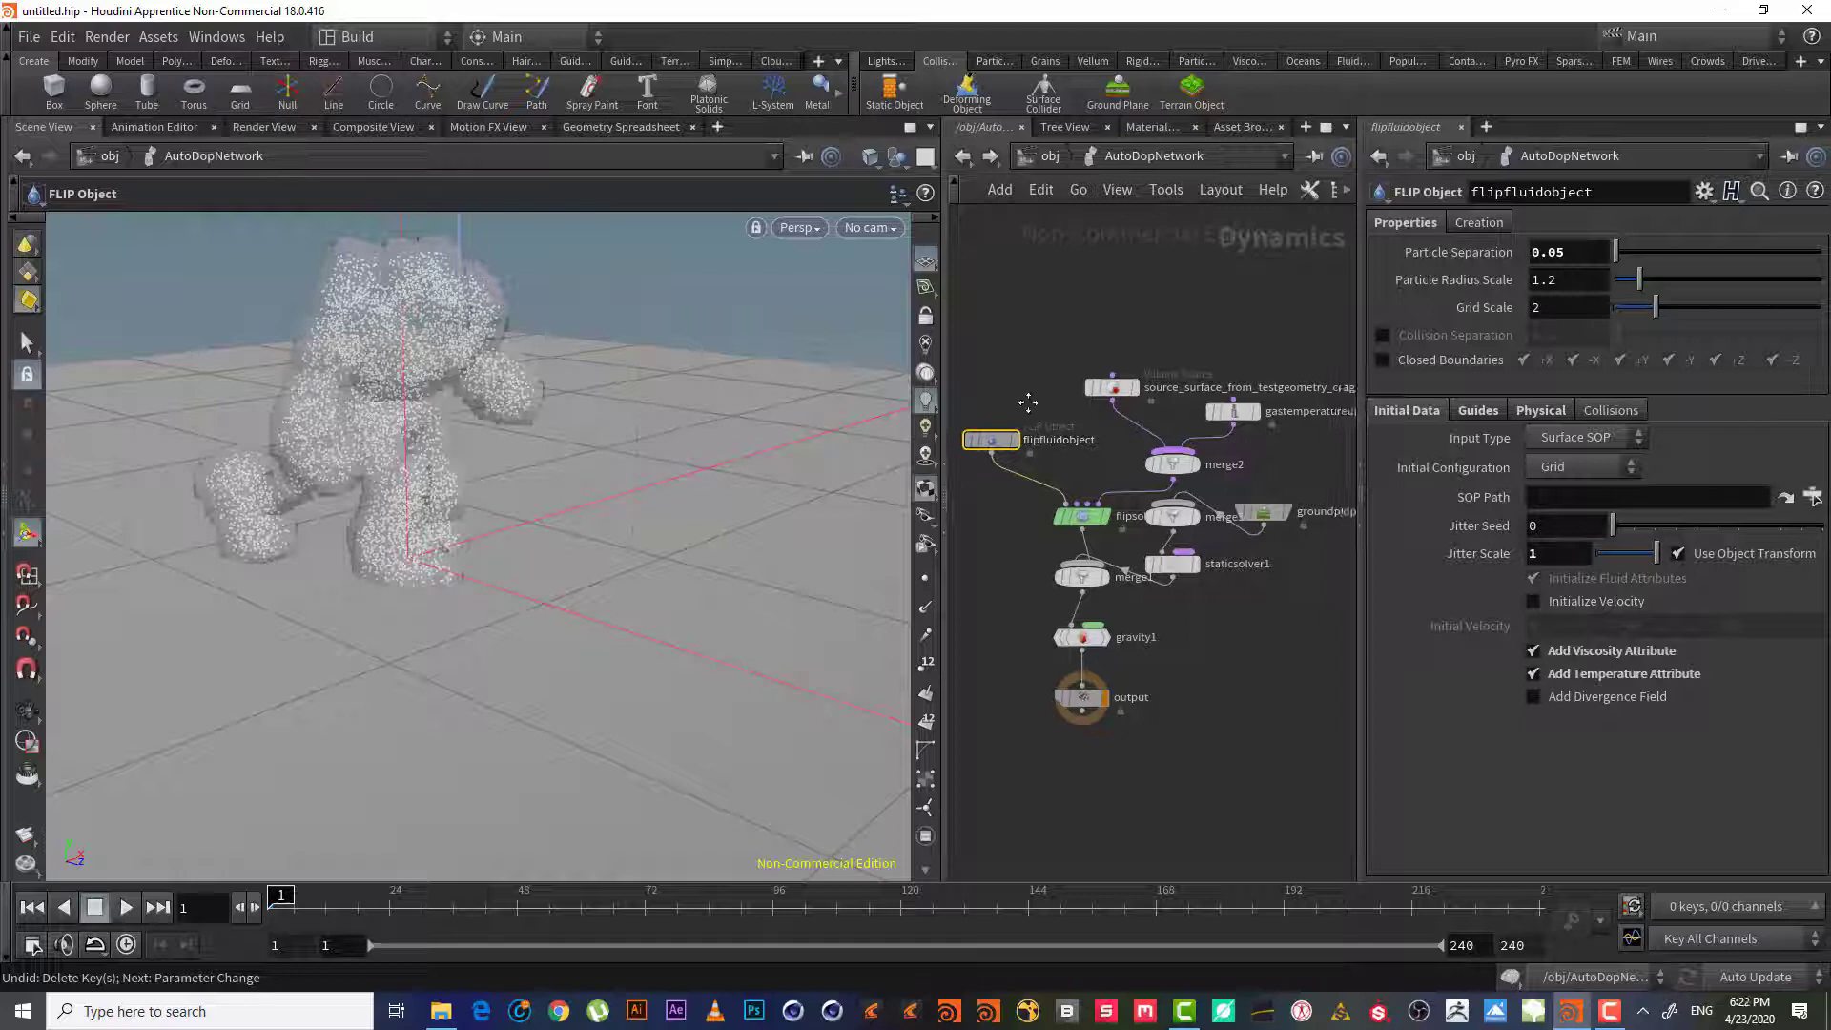
key(l)
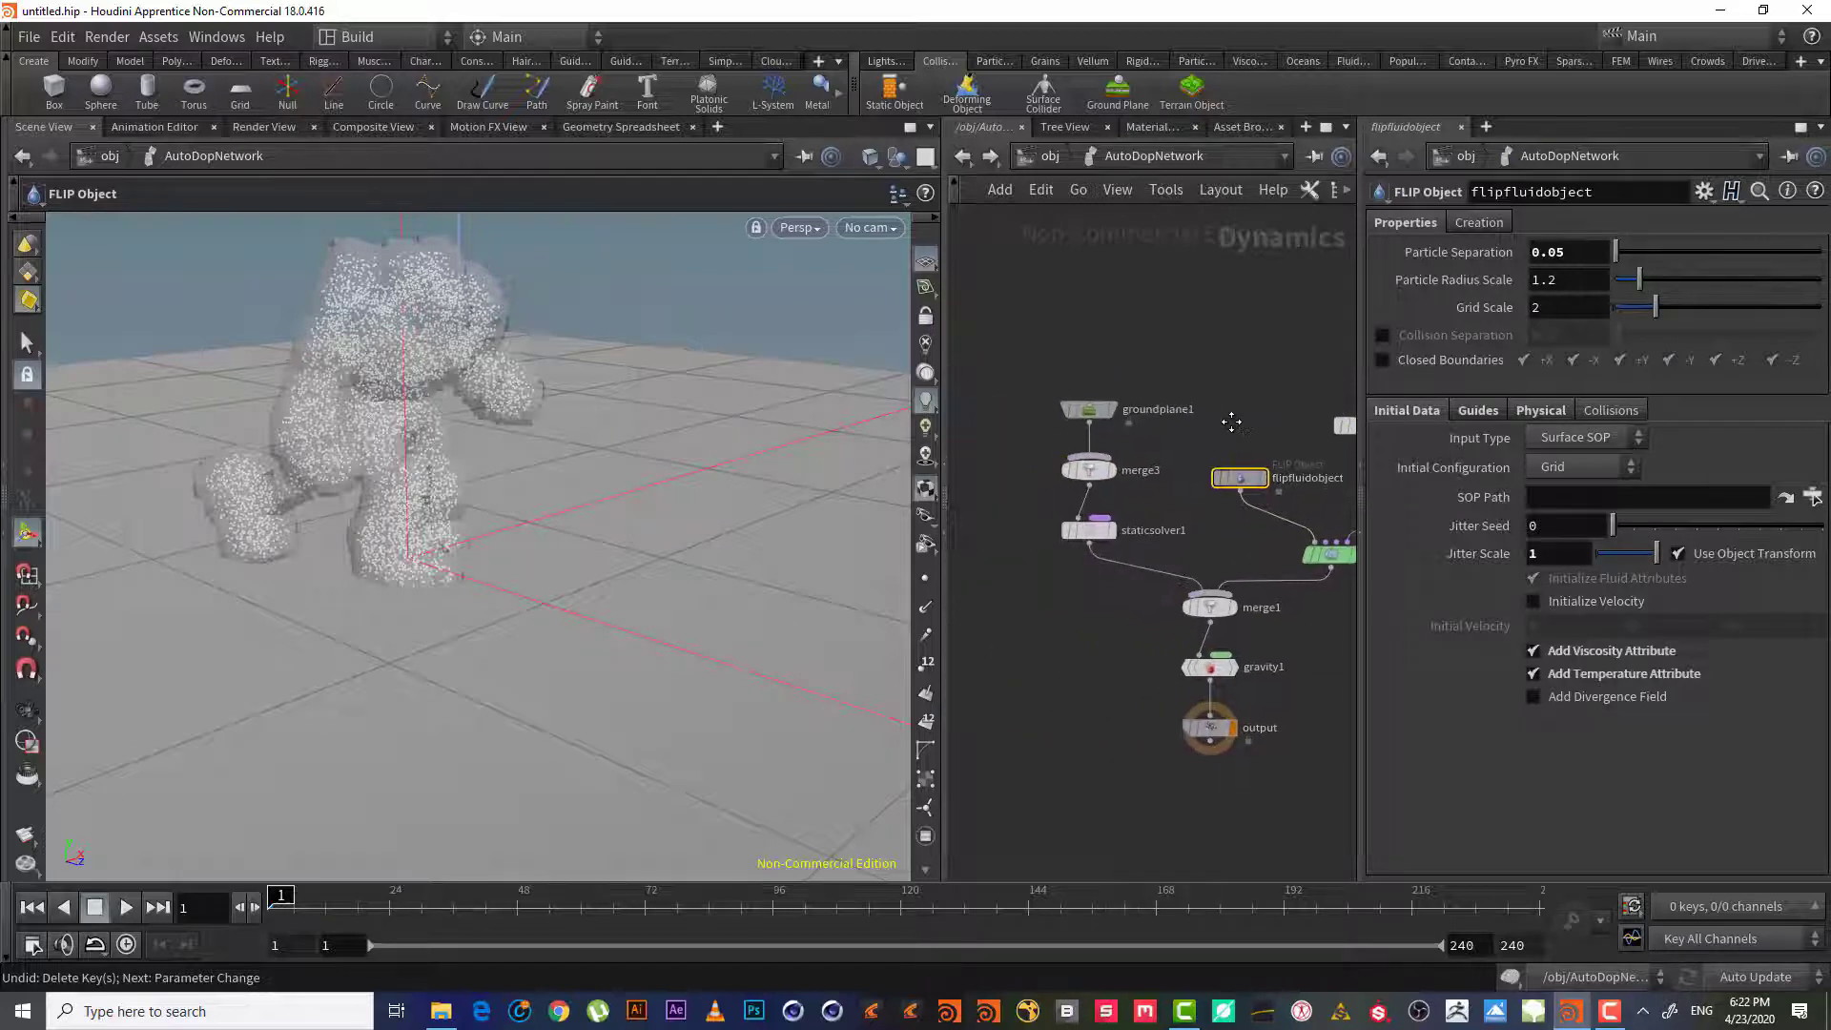
drag(1190, 334, 1034, 422)
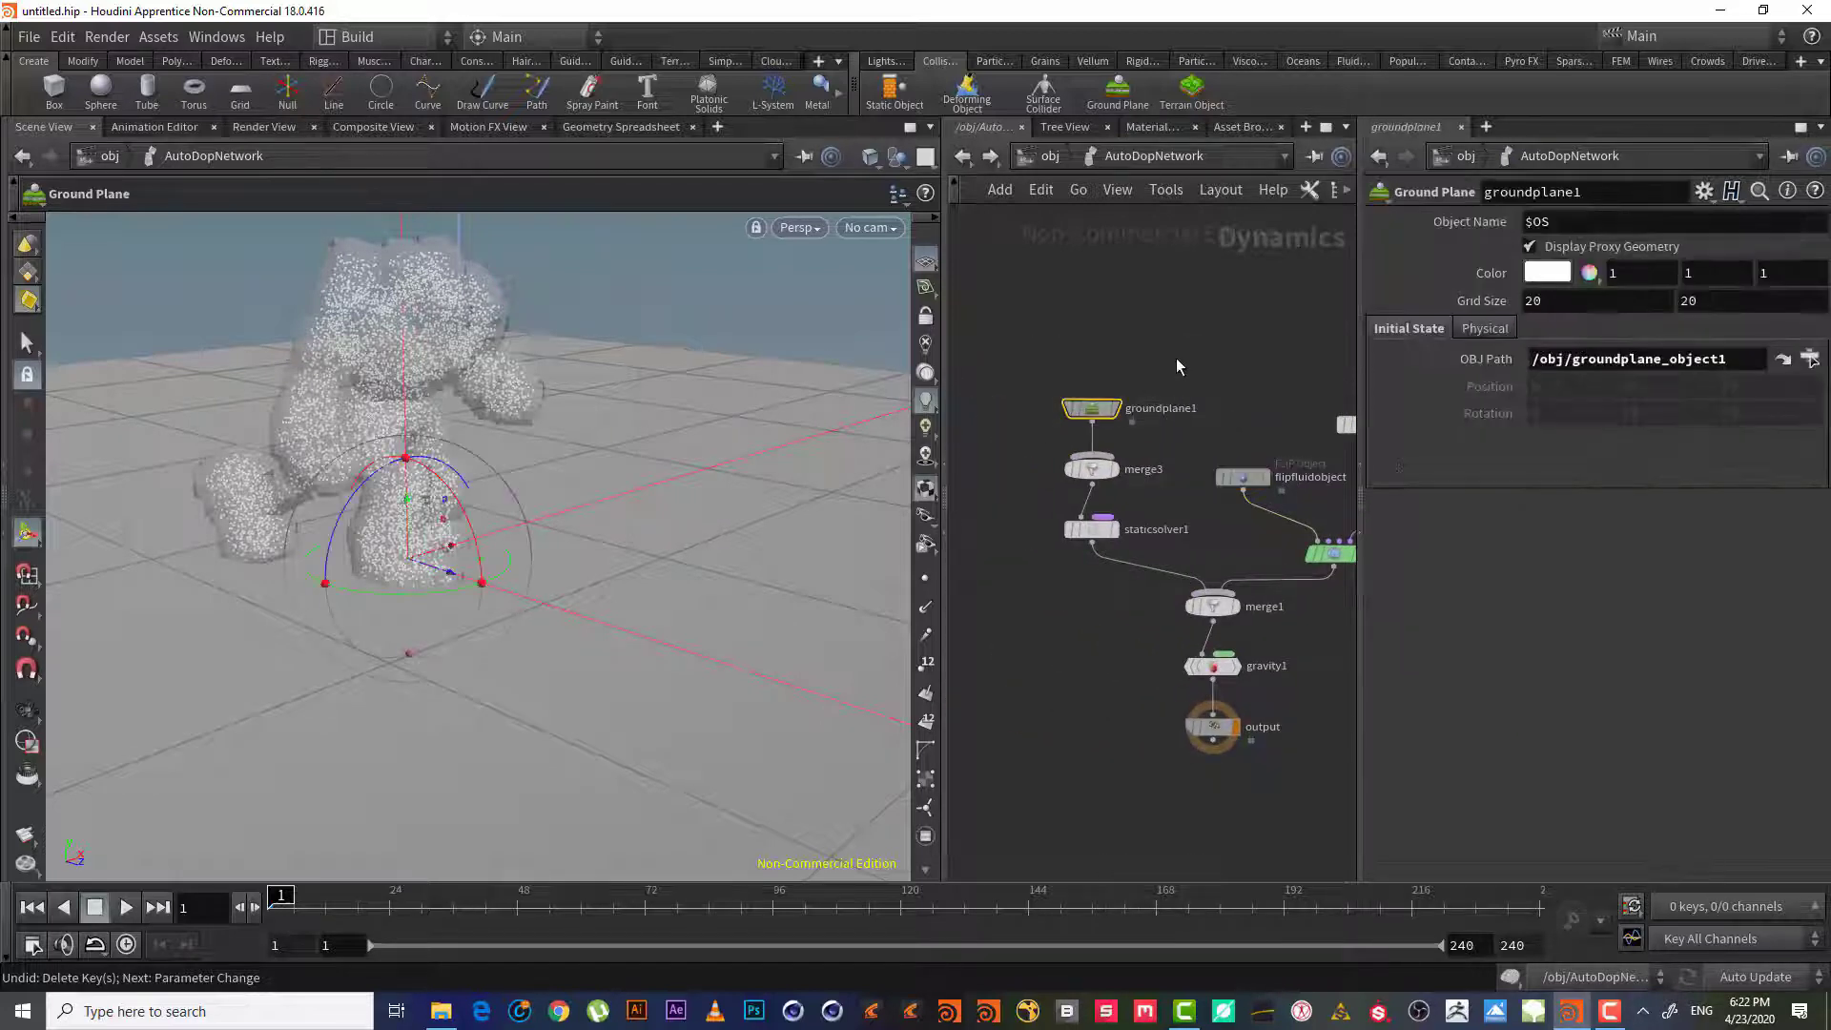
mouse_move(1191, 420)
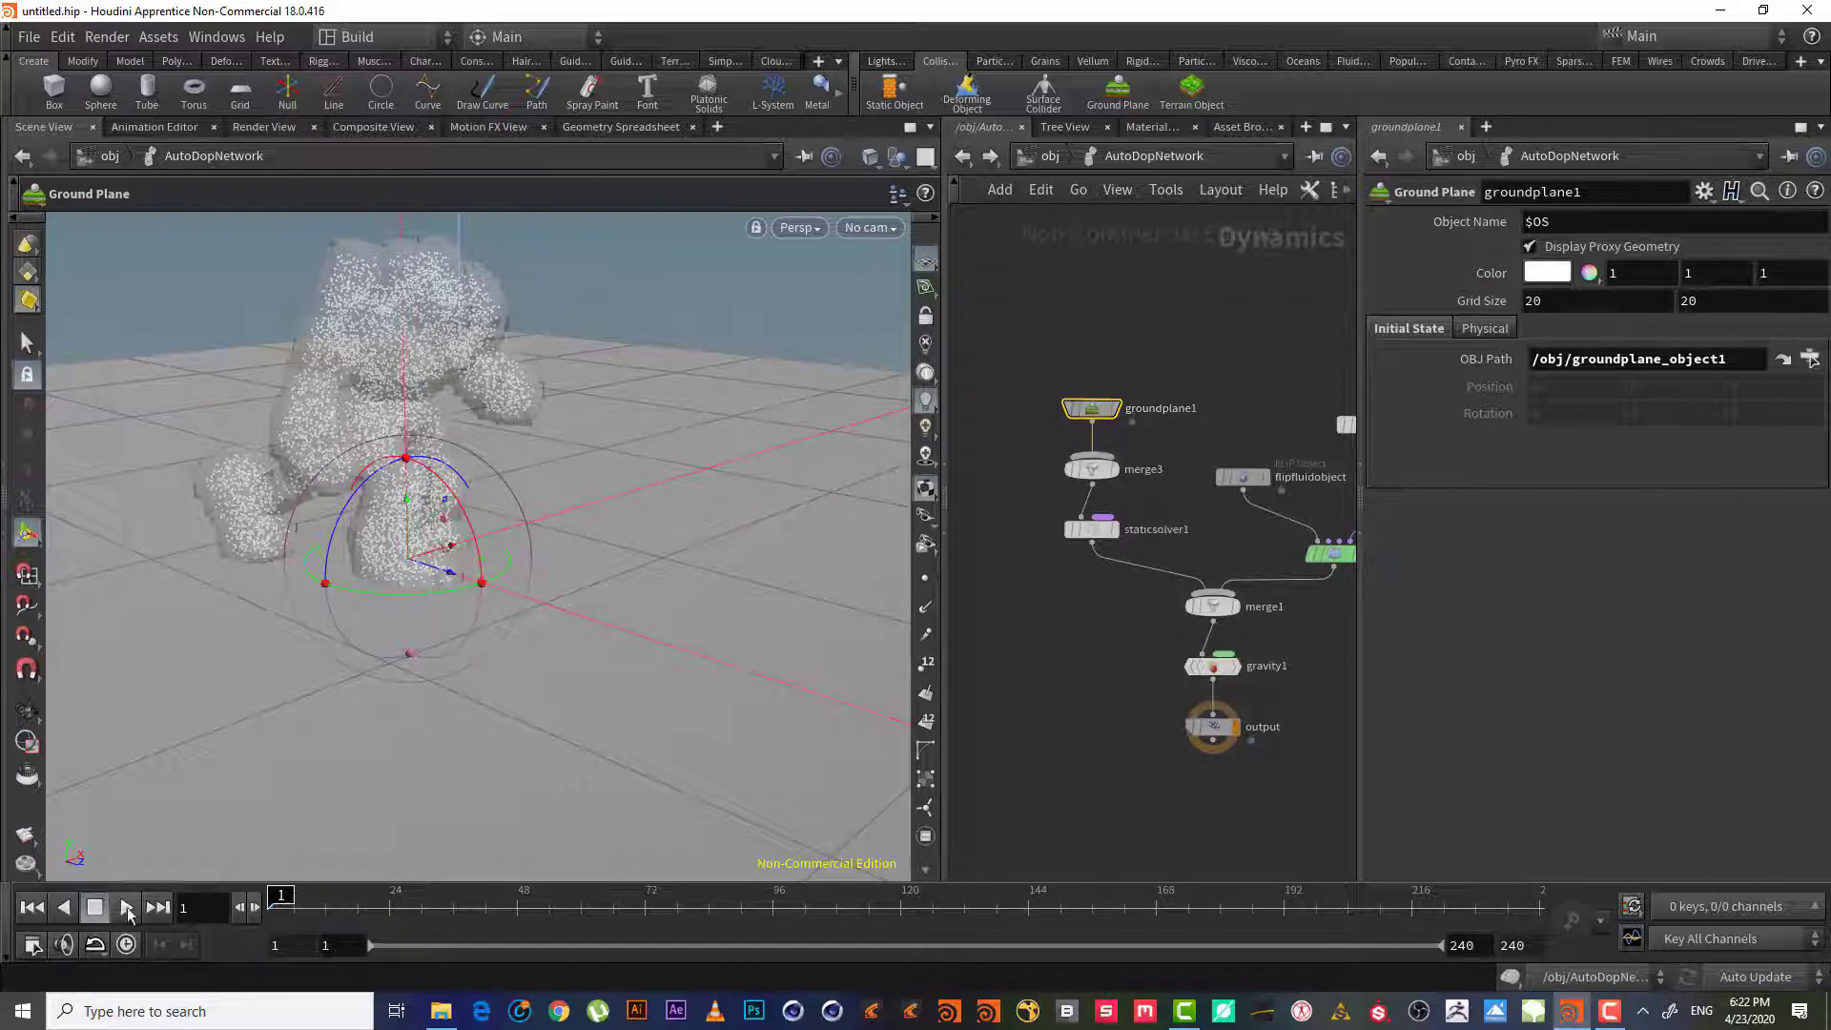
Play the simulation with the ground plane, inspect the particle splash up close, and return to the first frame
click(128, 909)
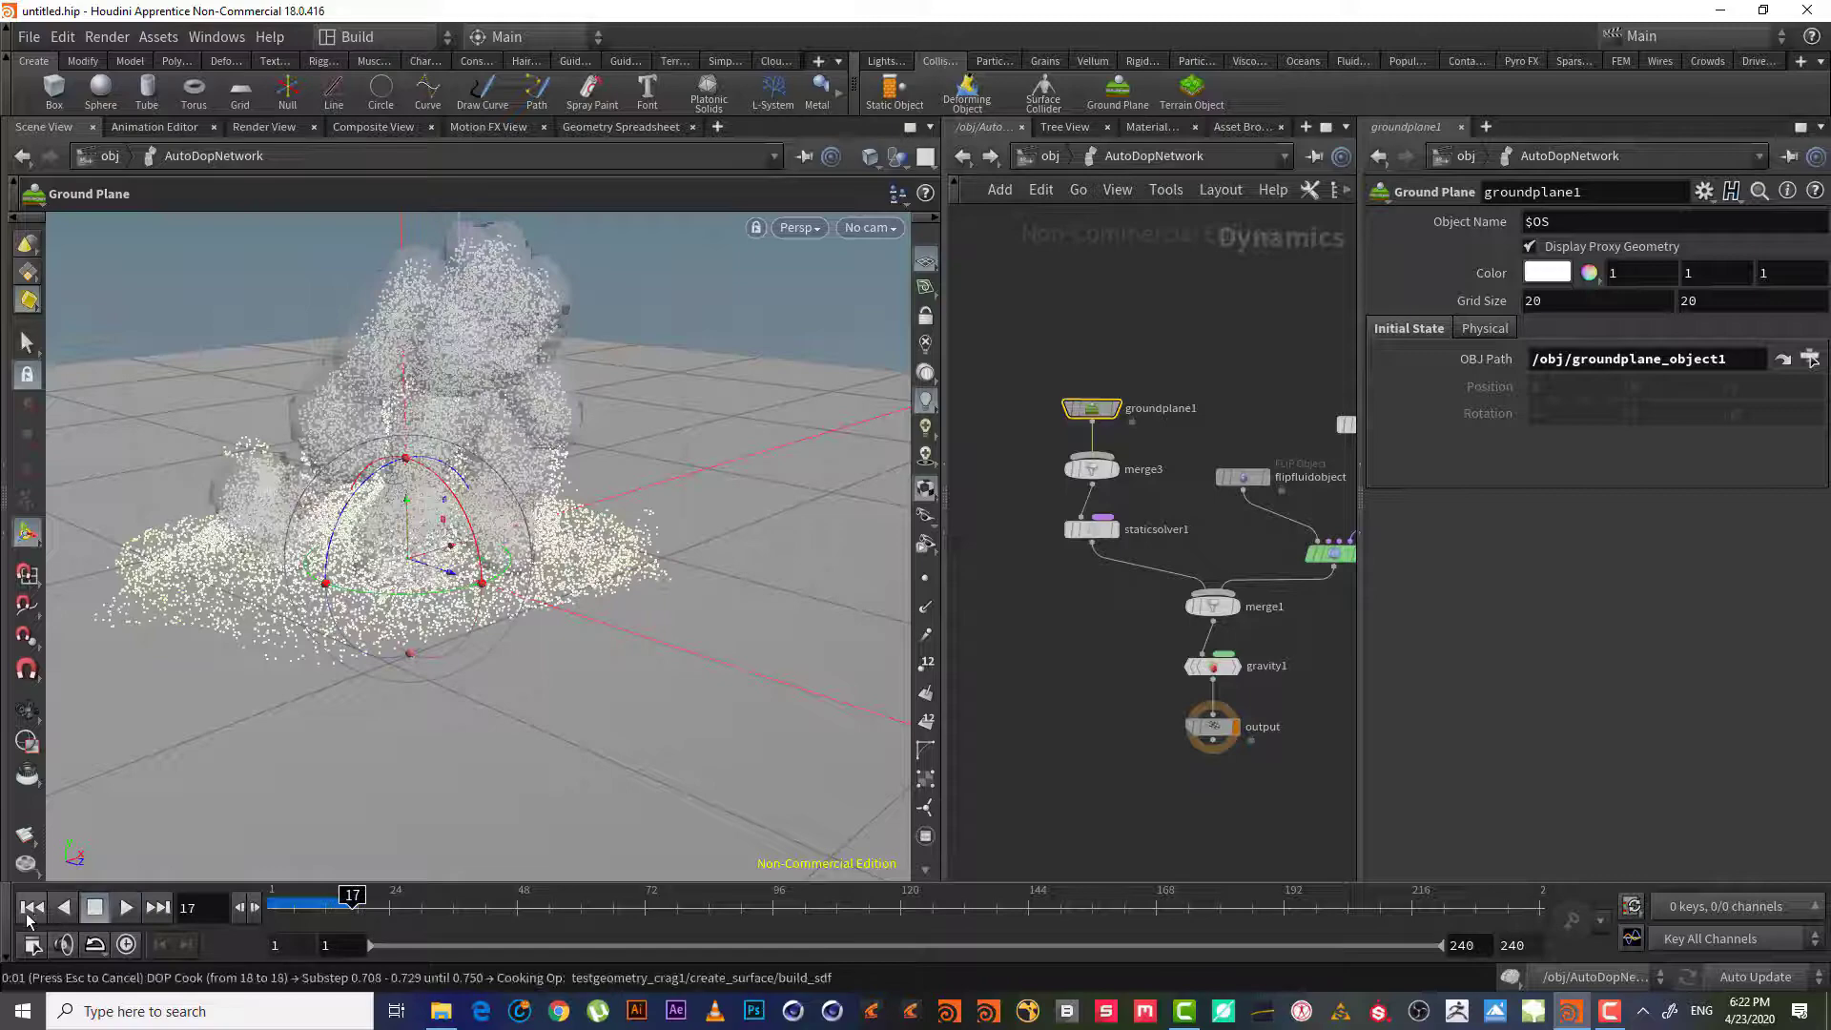
alt+middle_drag(319, 500, 401, 512)
alt+right_drag(401, 512, 368, 543)
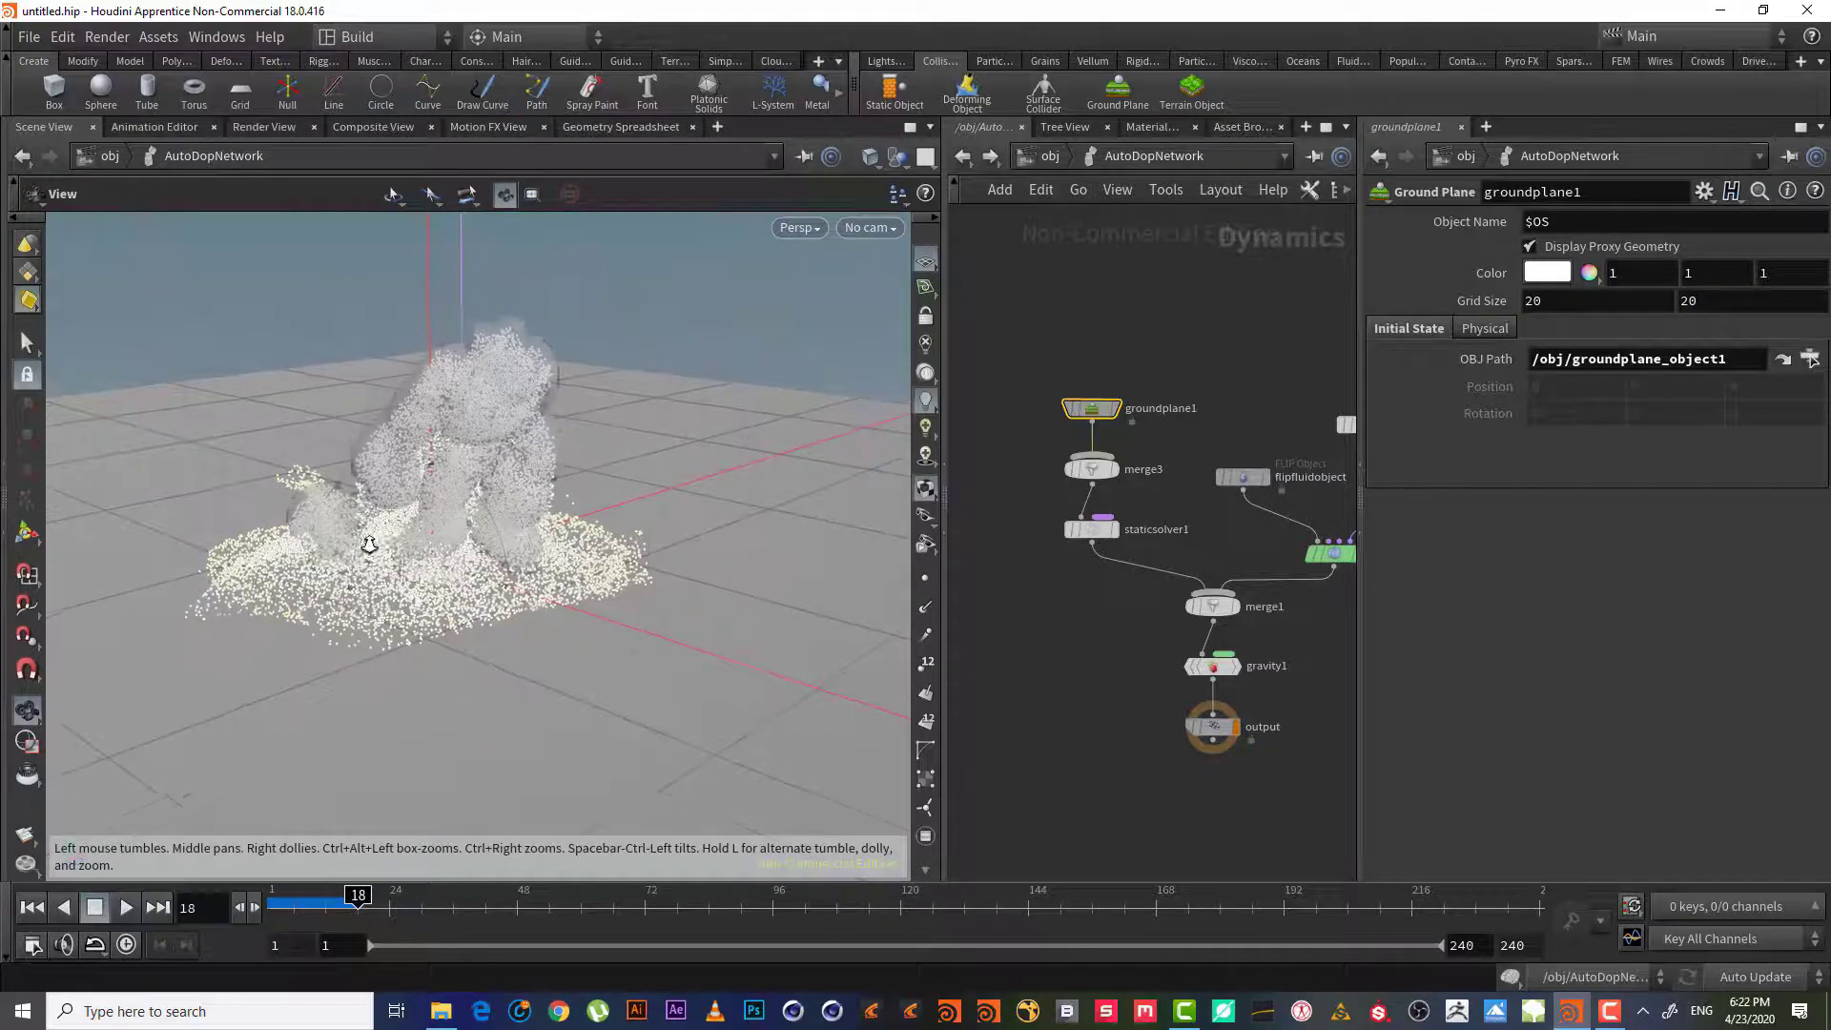
alt+drag(368, 544, 435, 553)
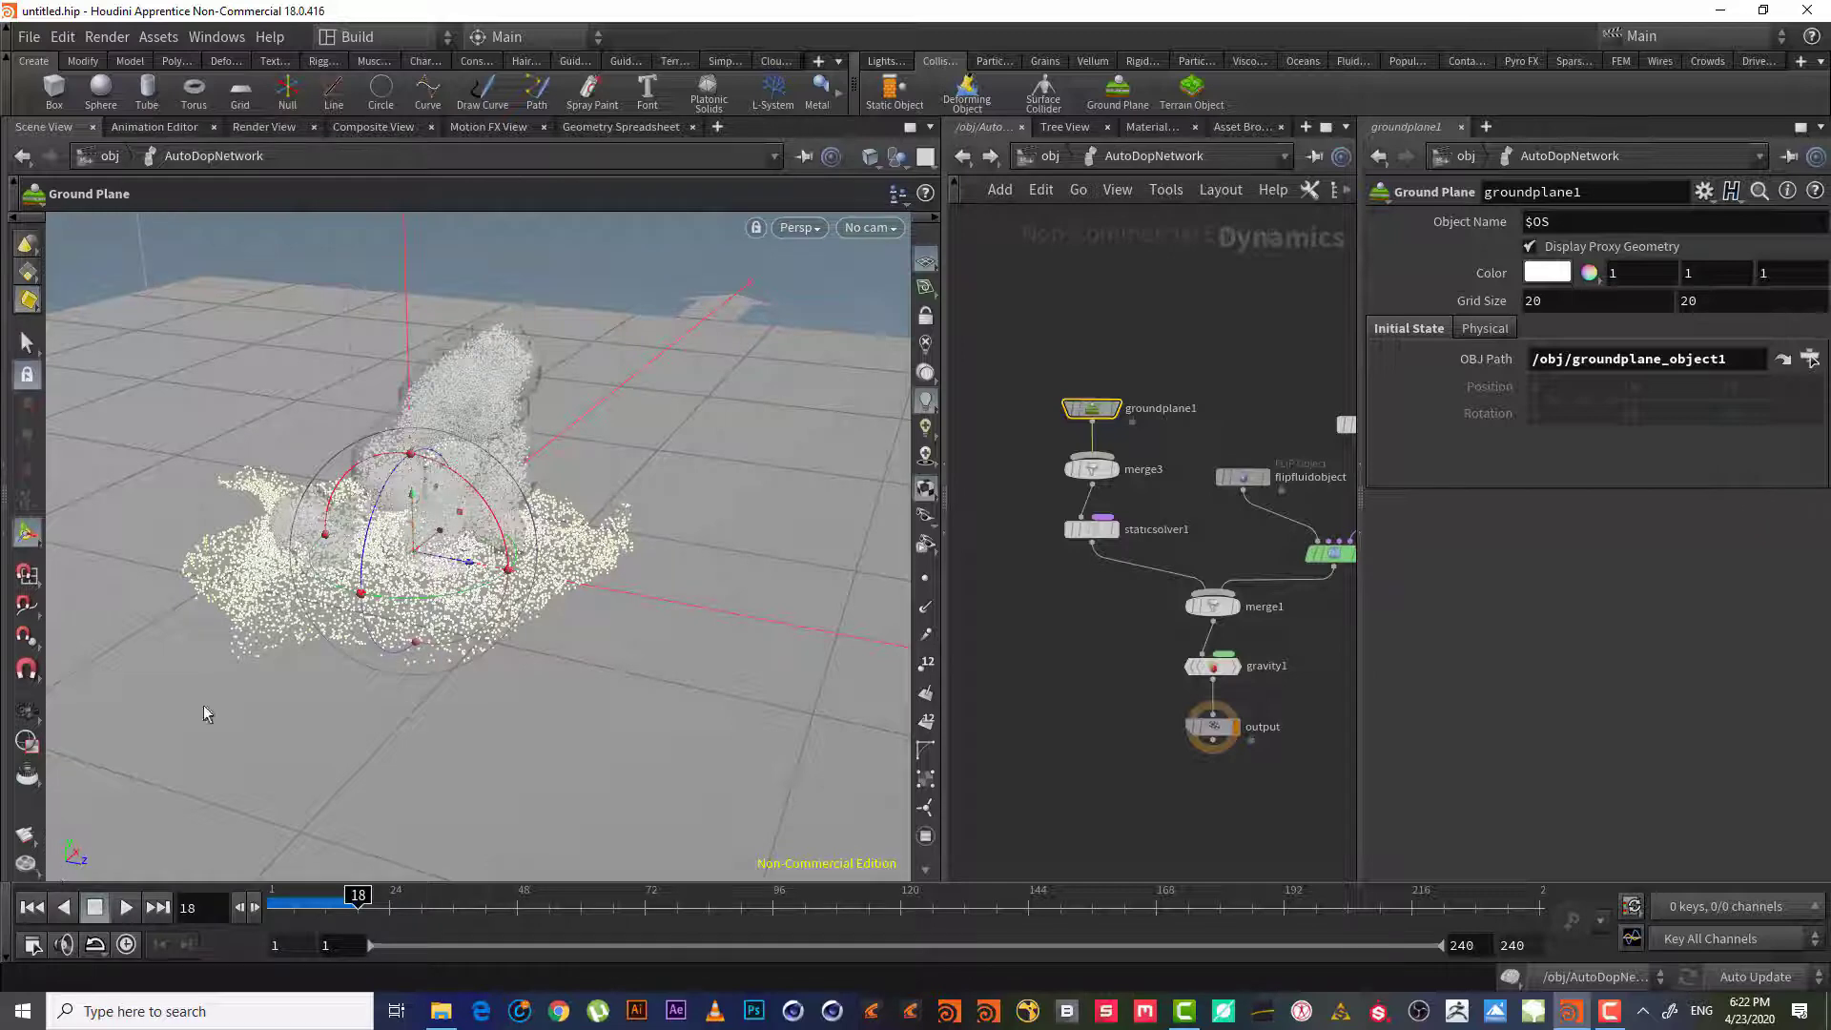
alt+right_drag(431, 554, 523, 535)
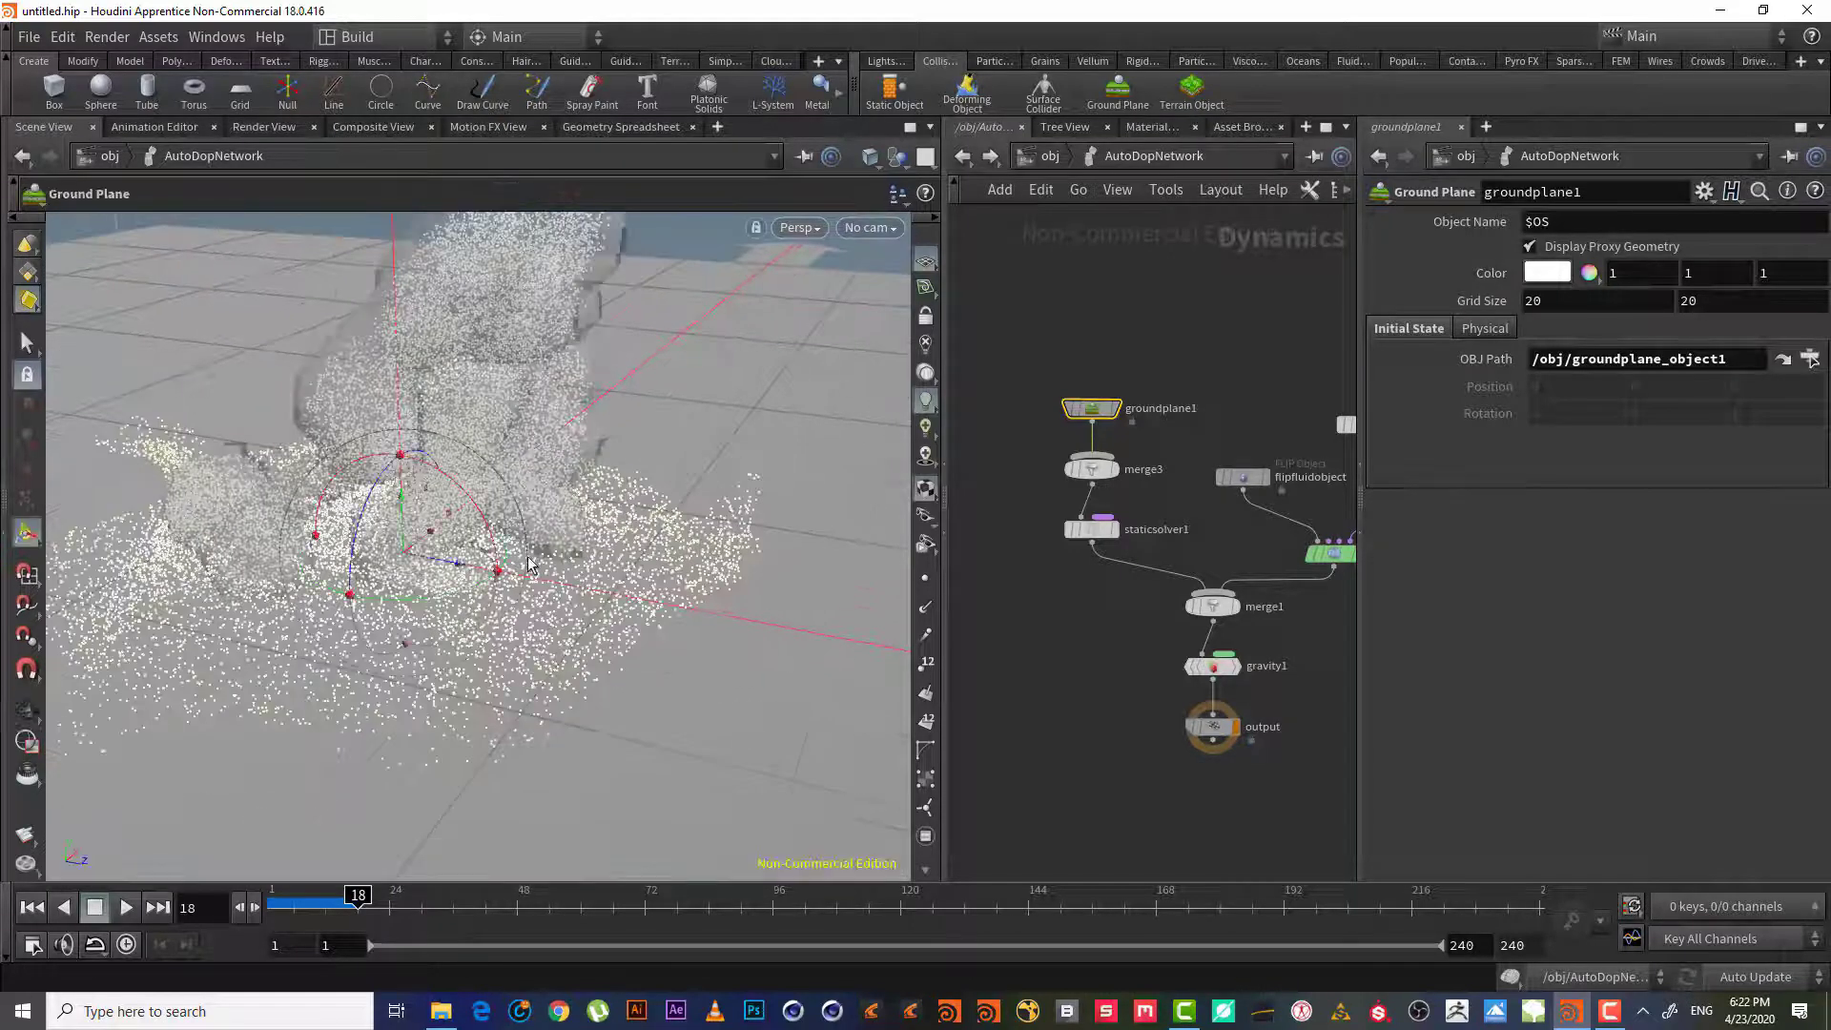
click(32, 909)
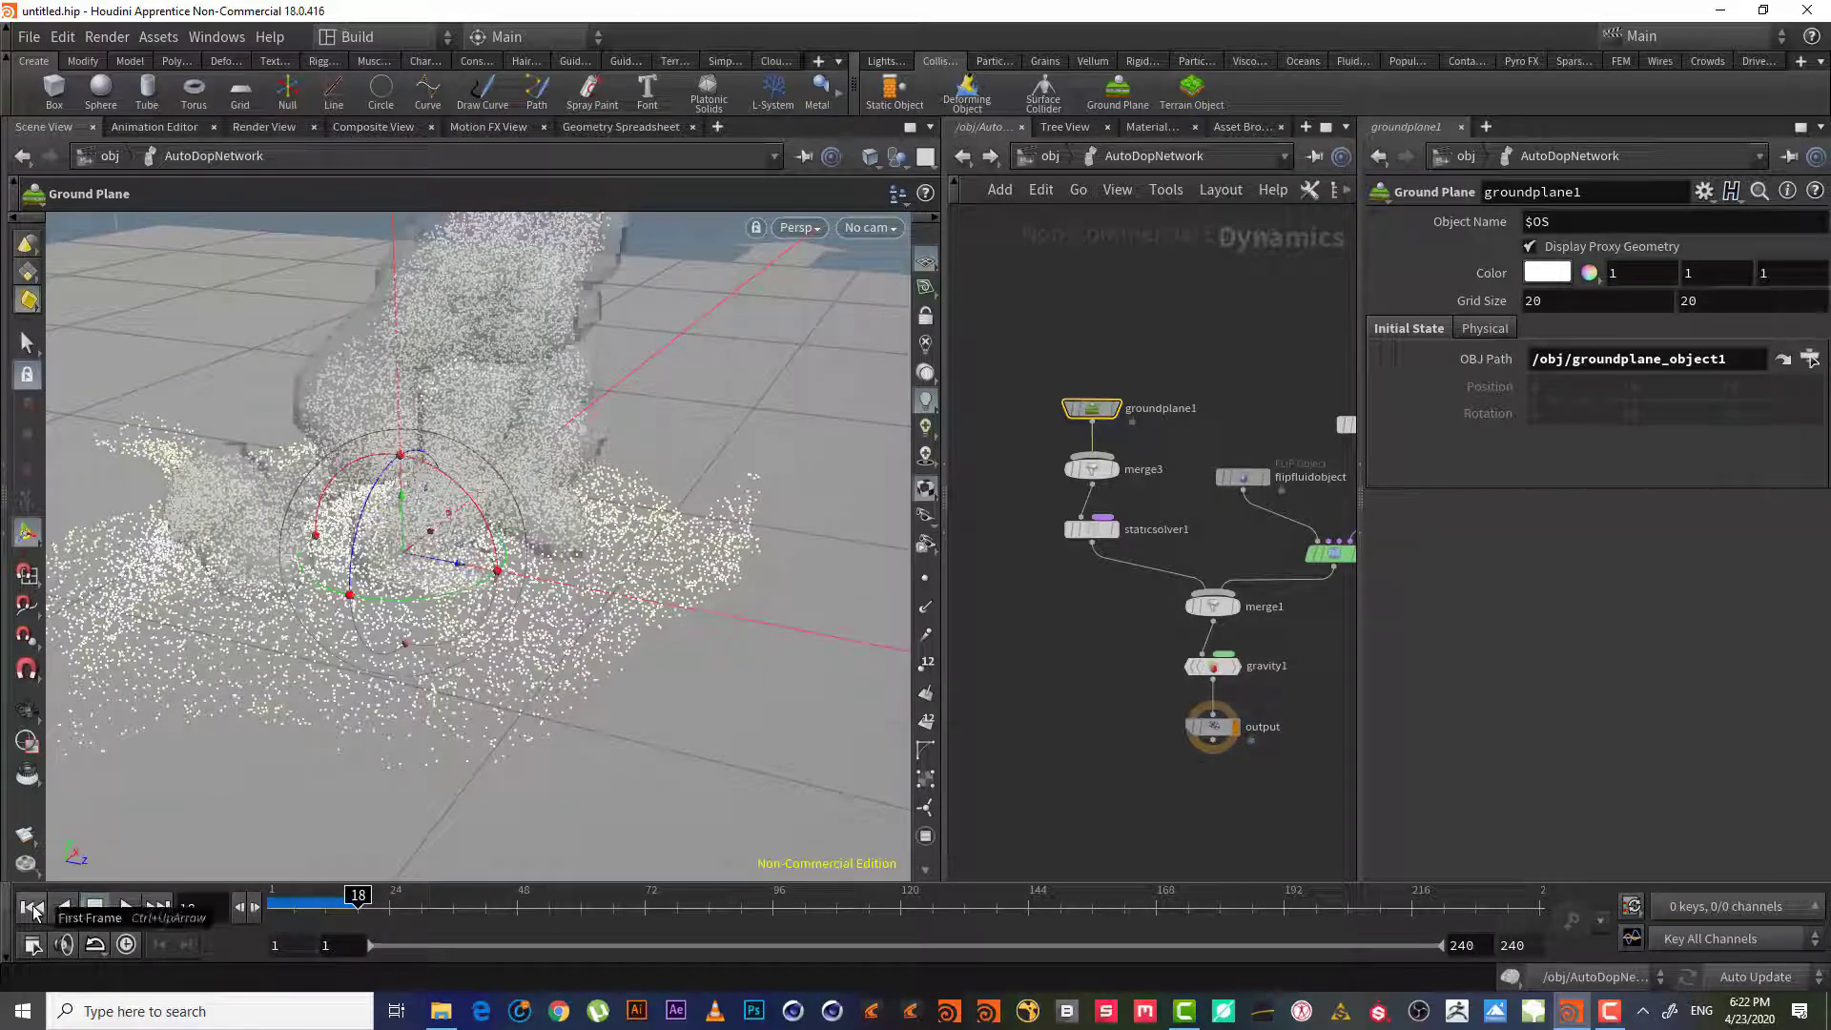
Go back to the object level and open the network of the particle_fluid object
click(964, 155)
mouse_move(1074, 267)
middle_down()
mouse_move(1159, 351)
mouse_move(1196, 354)
mouse_move(1078, 292)
middle_up()
right_drag(1165, 355, 1200, 350)
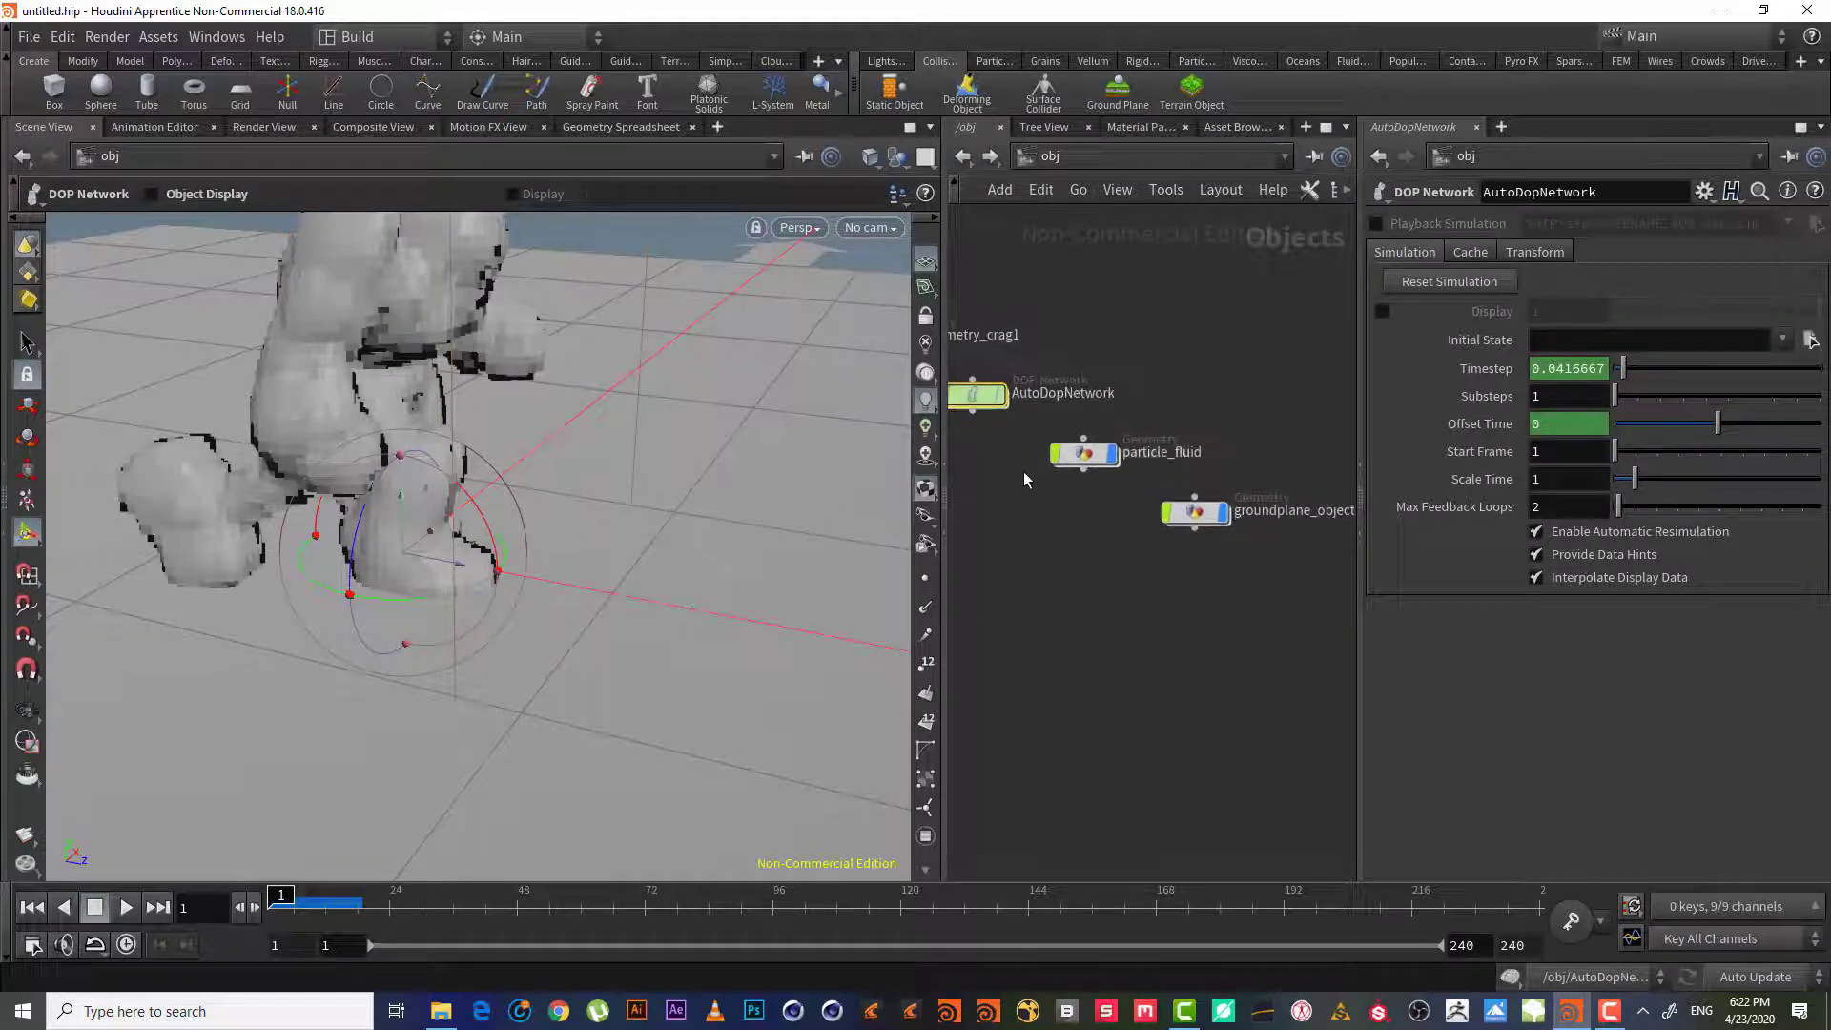
double_click(1089, 462)
middle_drag(1143, 438, 1180, 319)
scroll(1152, 324, up, 2)
drag(1187, 391, 1185, 392)
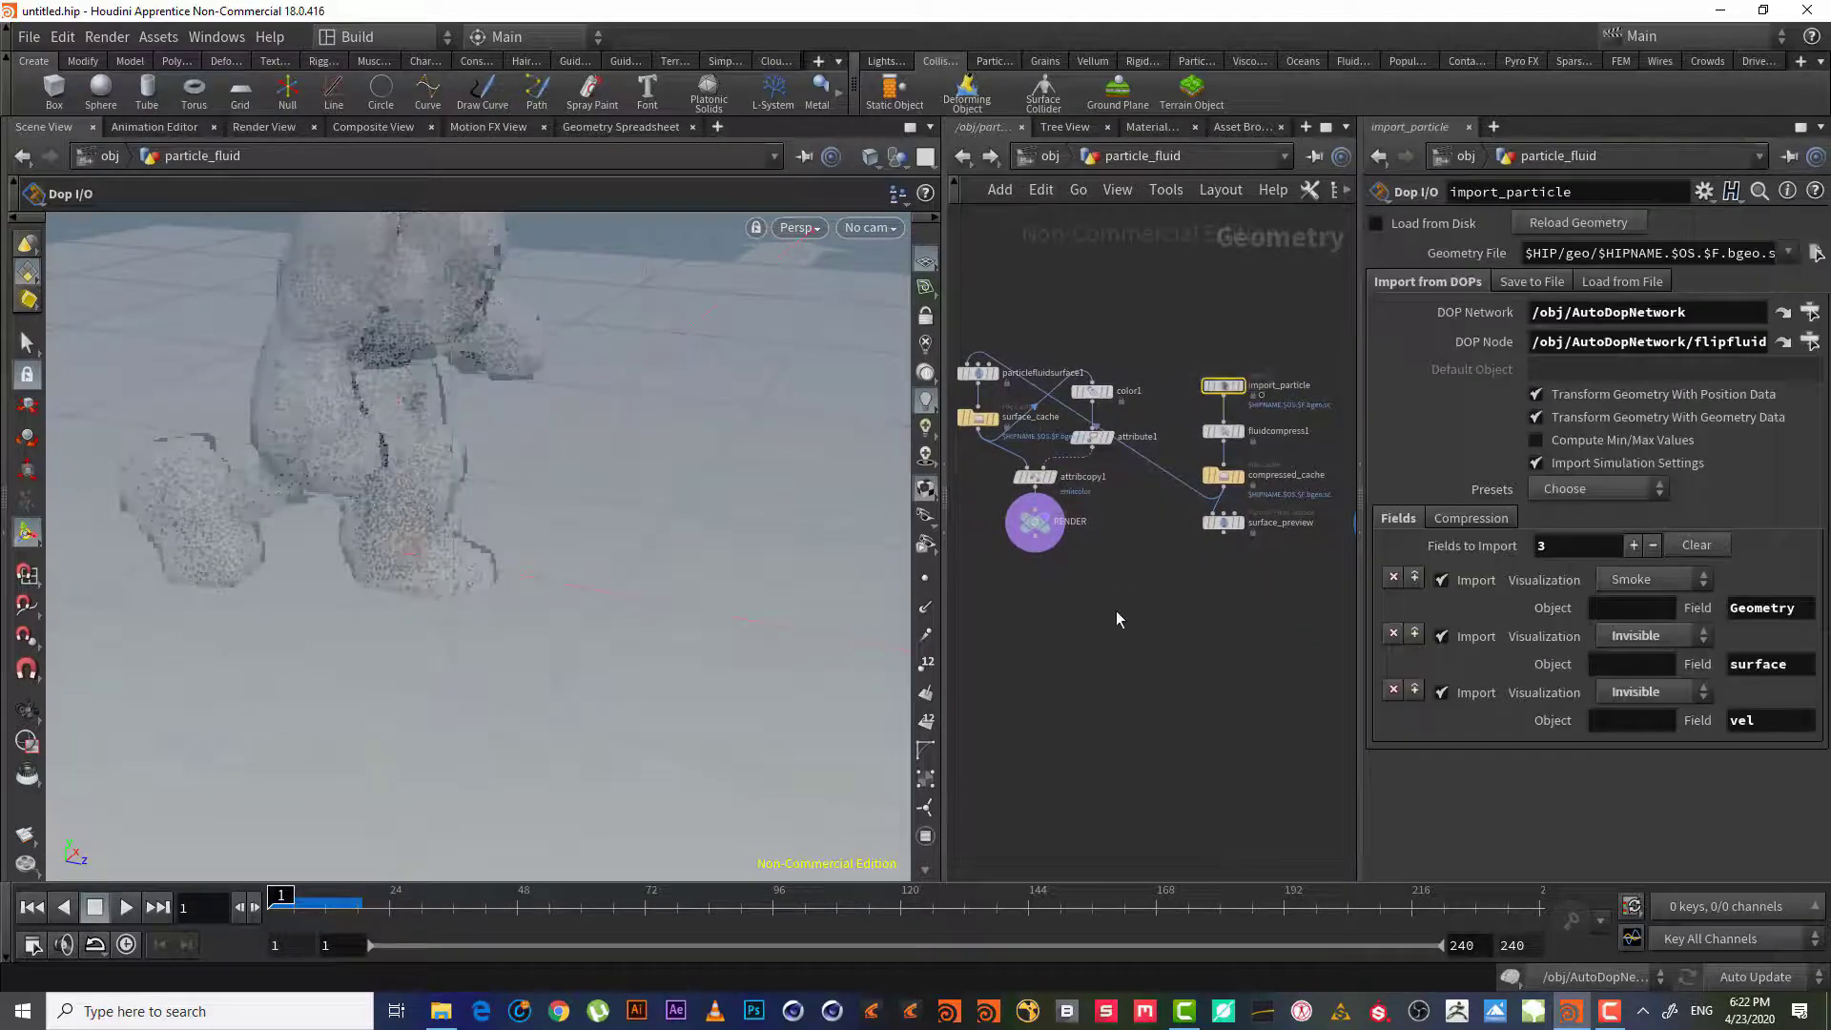
middle_drag(1103, 530, 1191, 537)
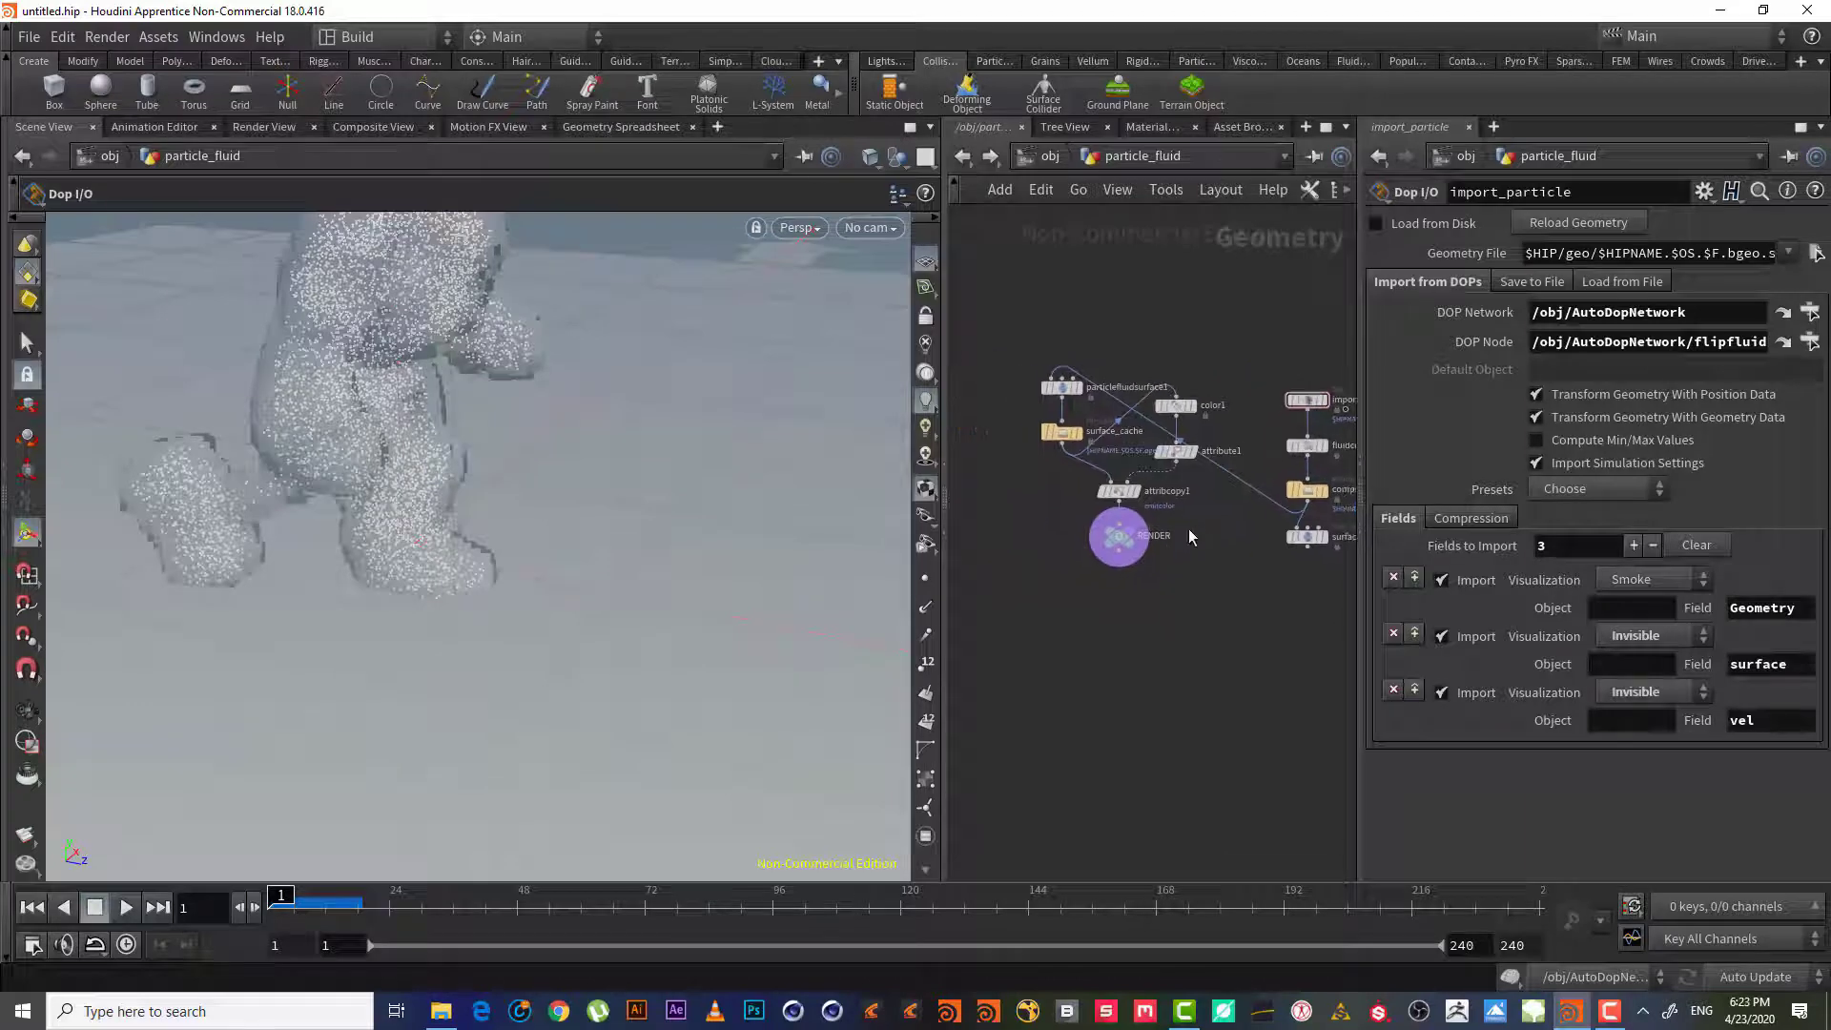
scroll(1192, 532, up, 3)
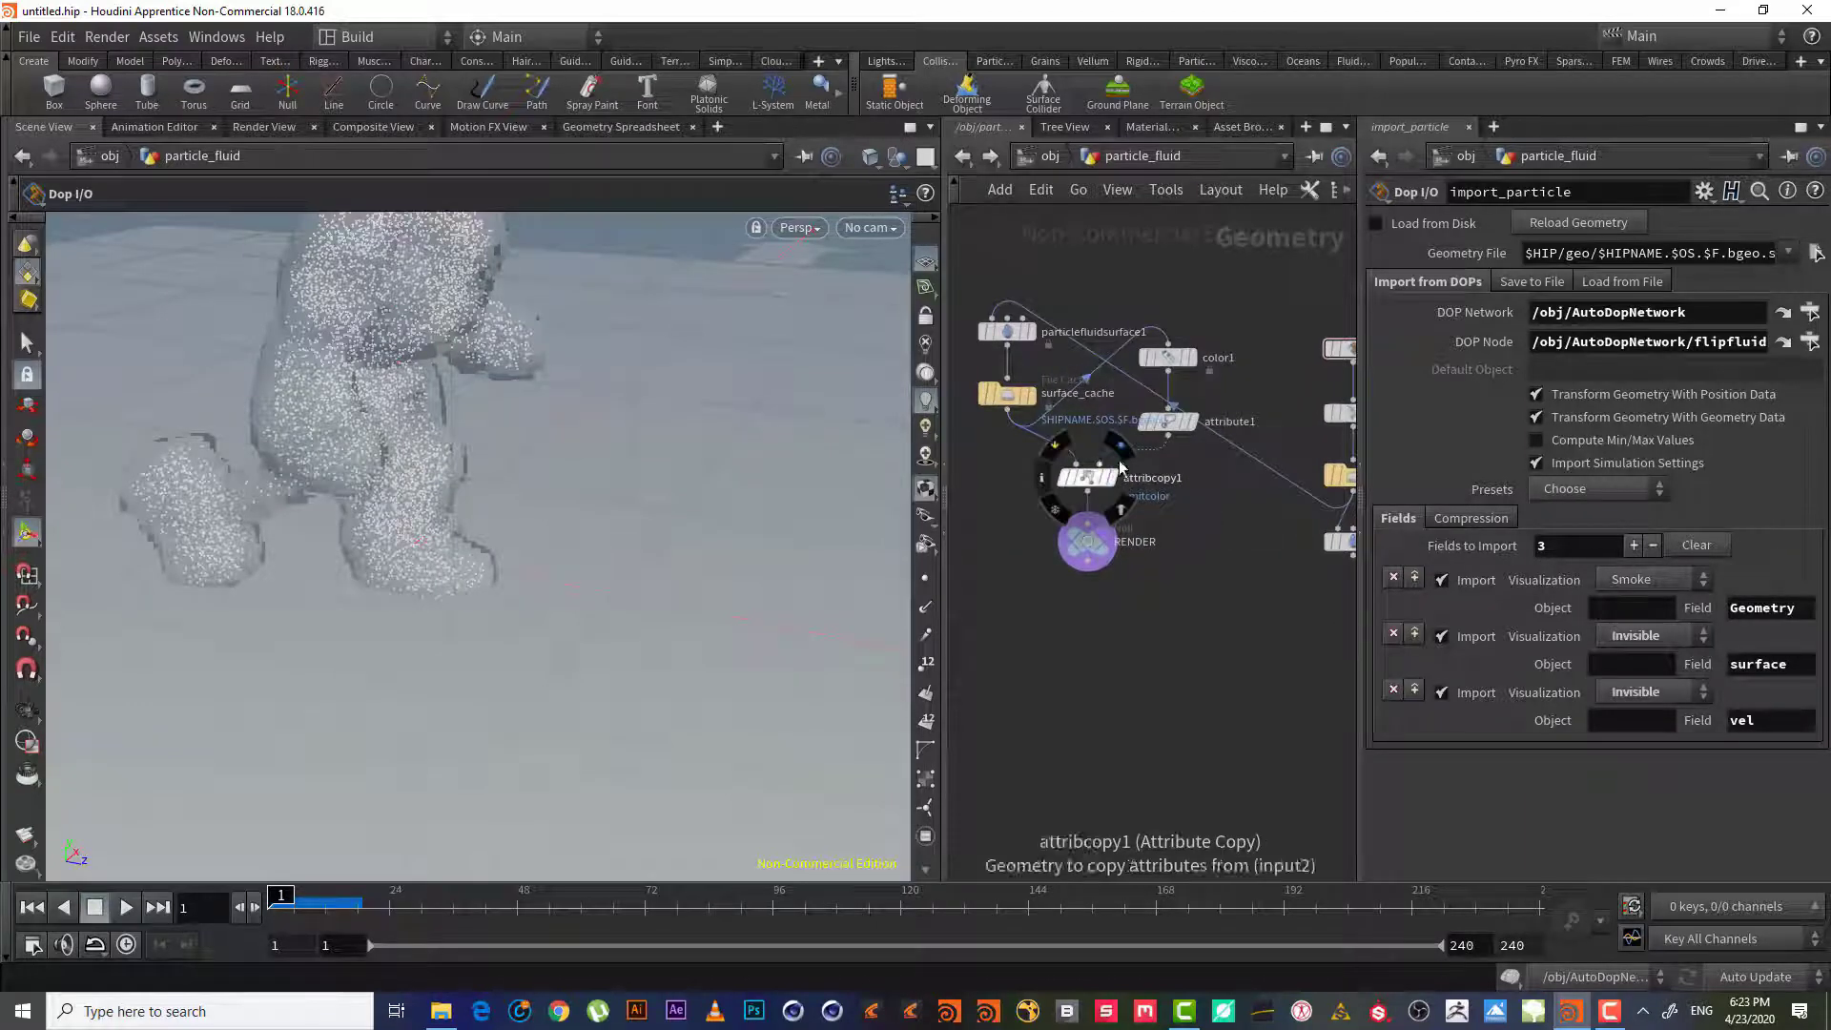
Display the particlefluidsurface1 mesh and hide the other objects in the viewport
click(1011, 336)
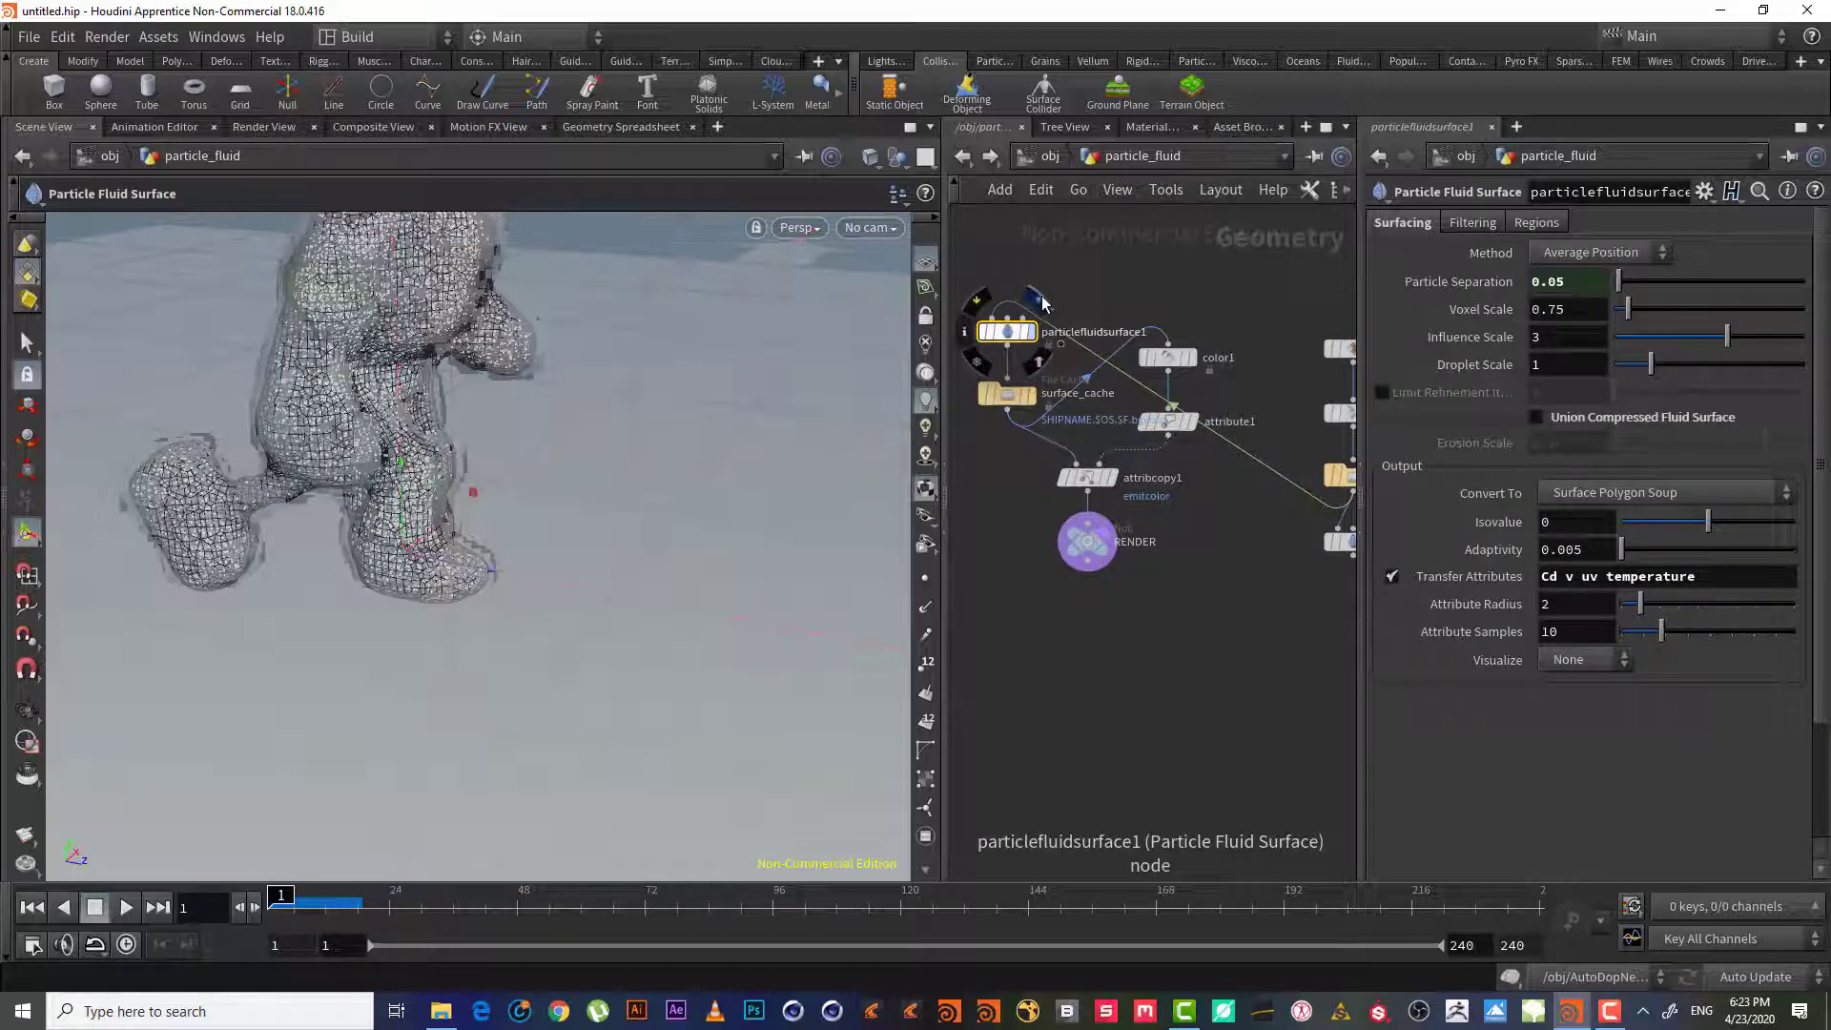
click(1037, 299)
alt+middle_drag(524, 400, 515, 493)
alt+drag(515, 493, 618, 515)
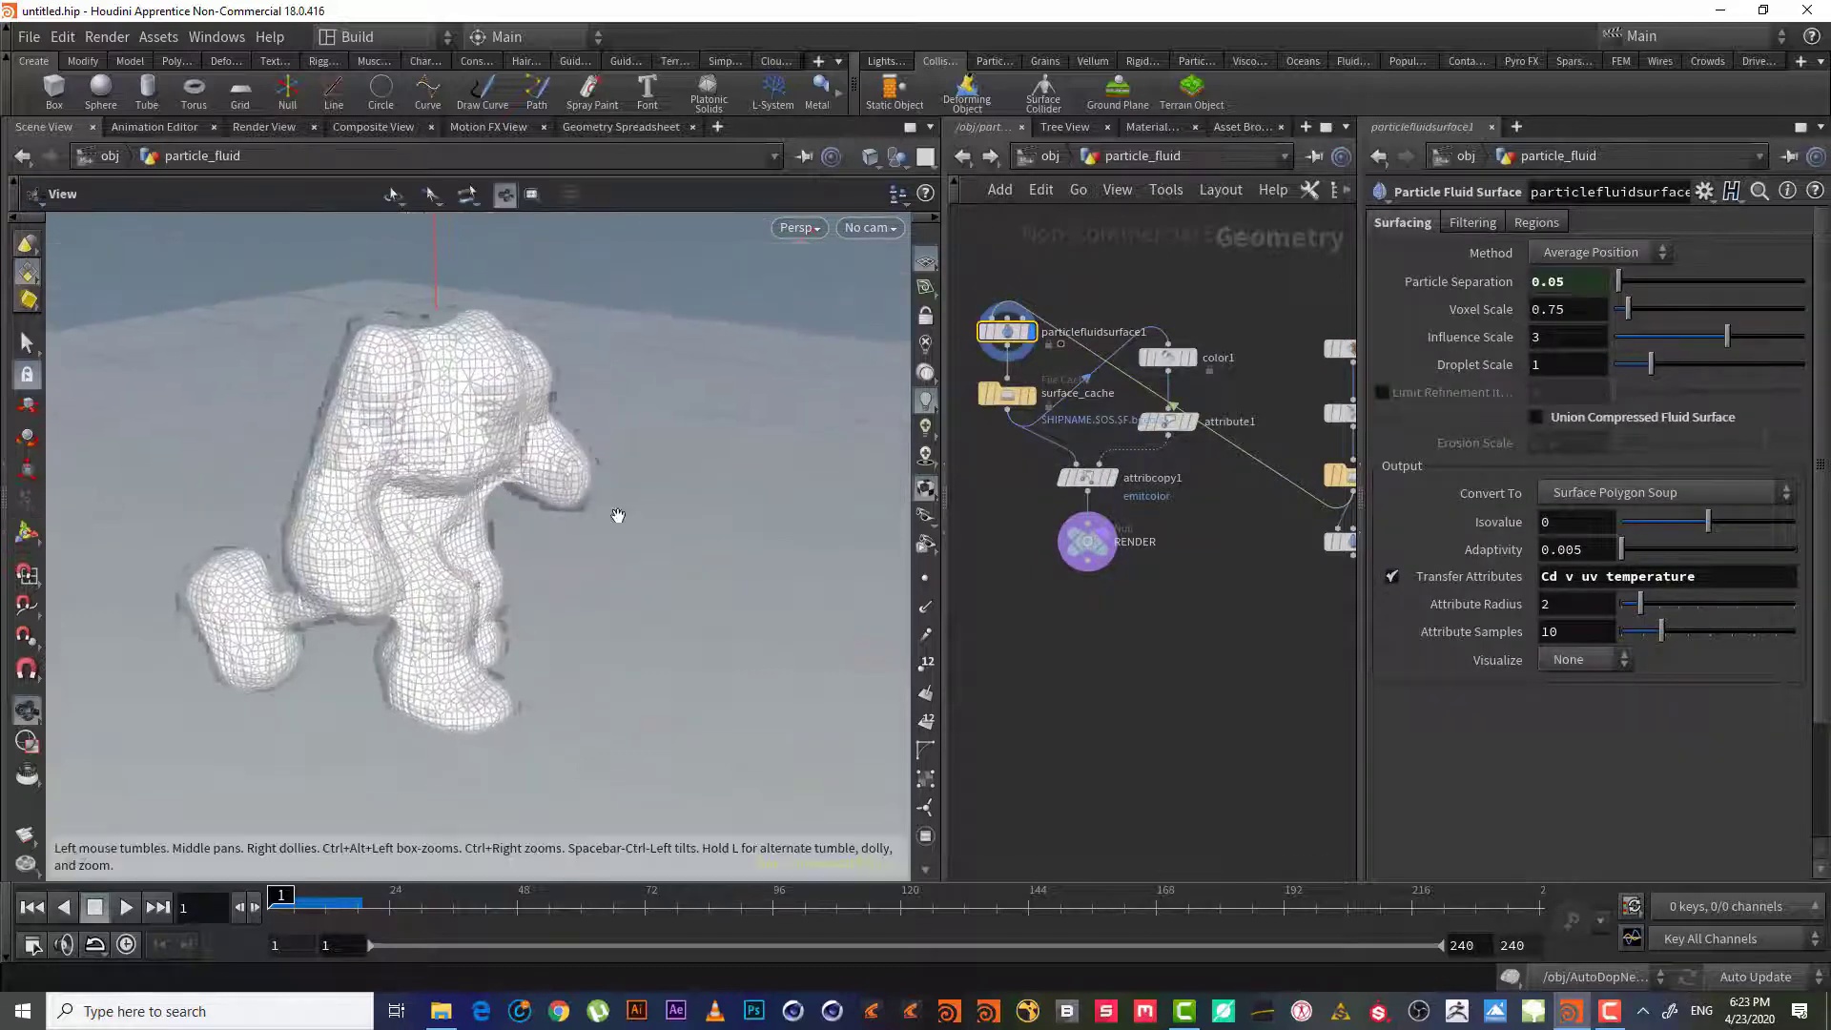
mouse_move(429, 528)
alt+right_down()
mouse_move(495, 511)
mouse_move(462, 544)
alt+right_up()
alt+drag(462, 543, 429, 549)
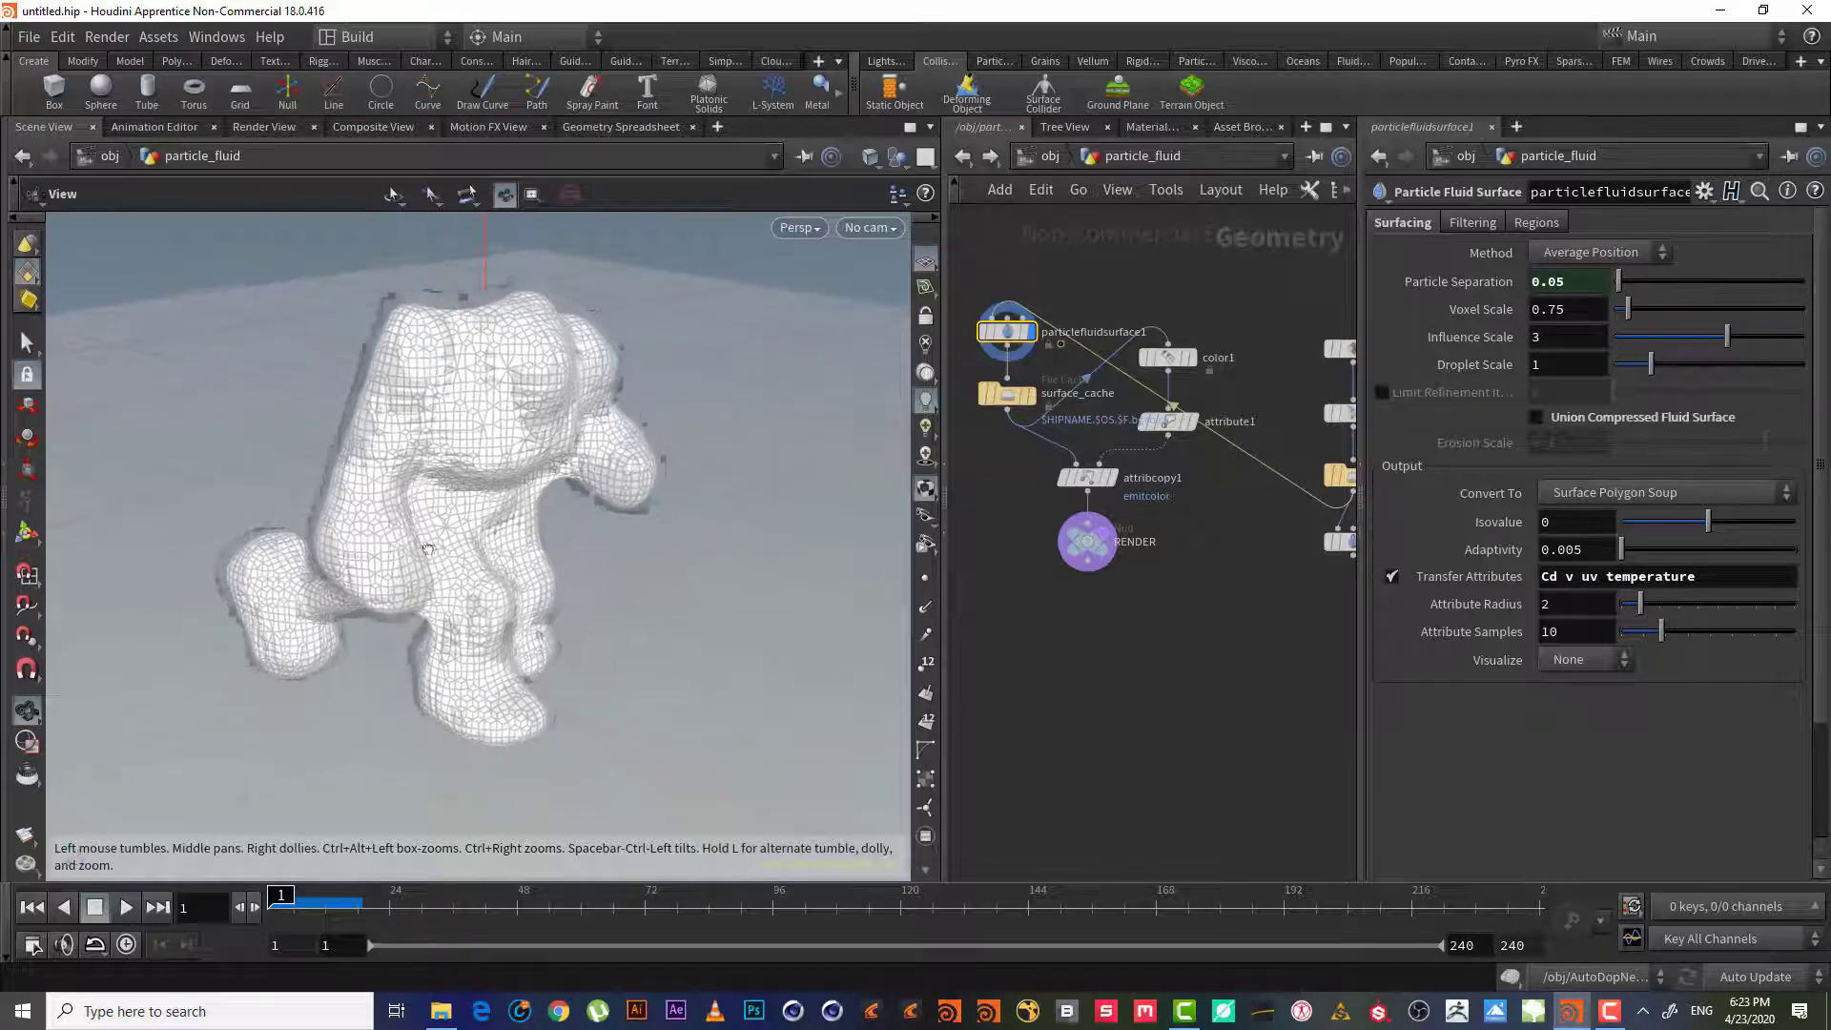
key(Return)
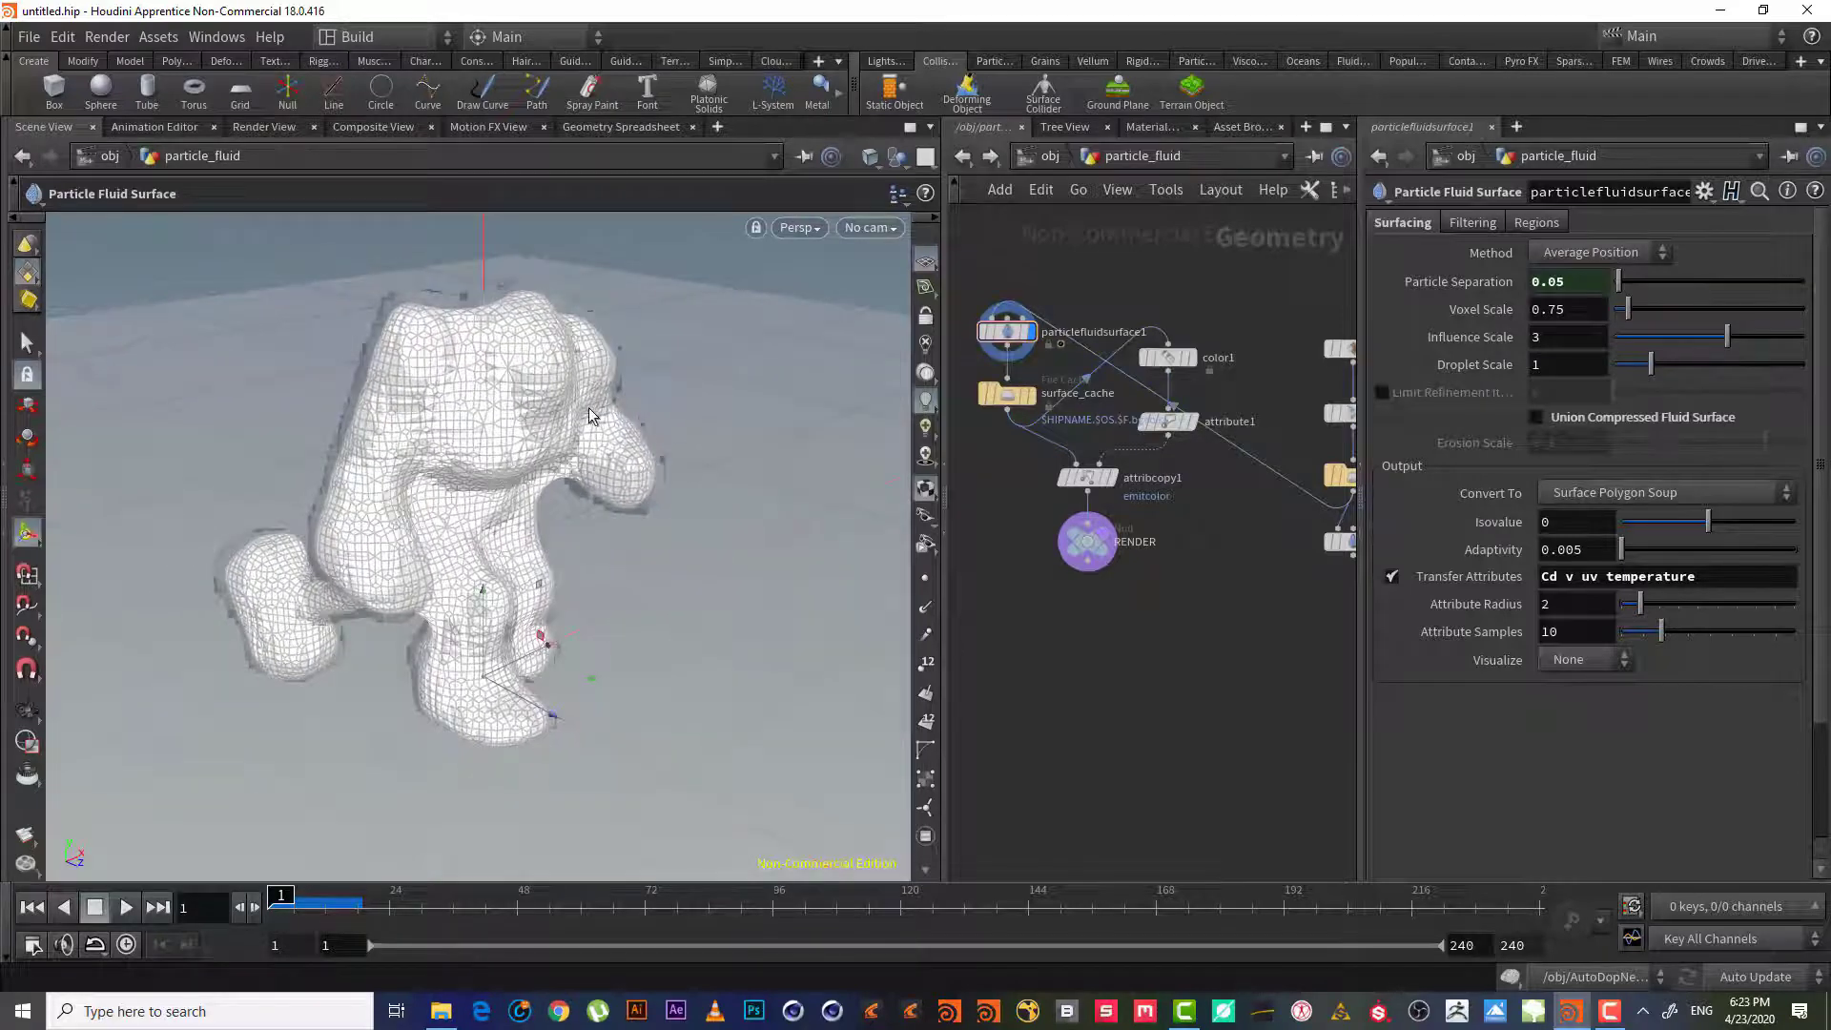
click(902, 164)
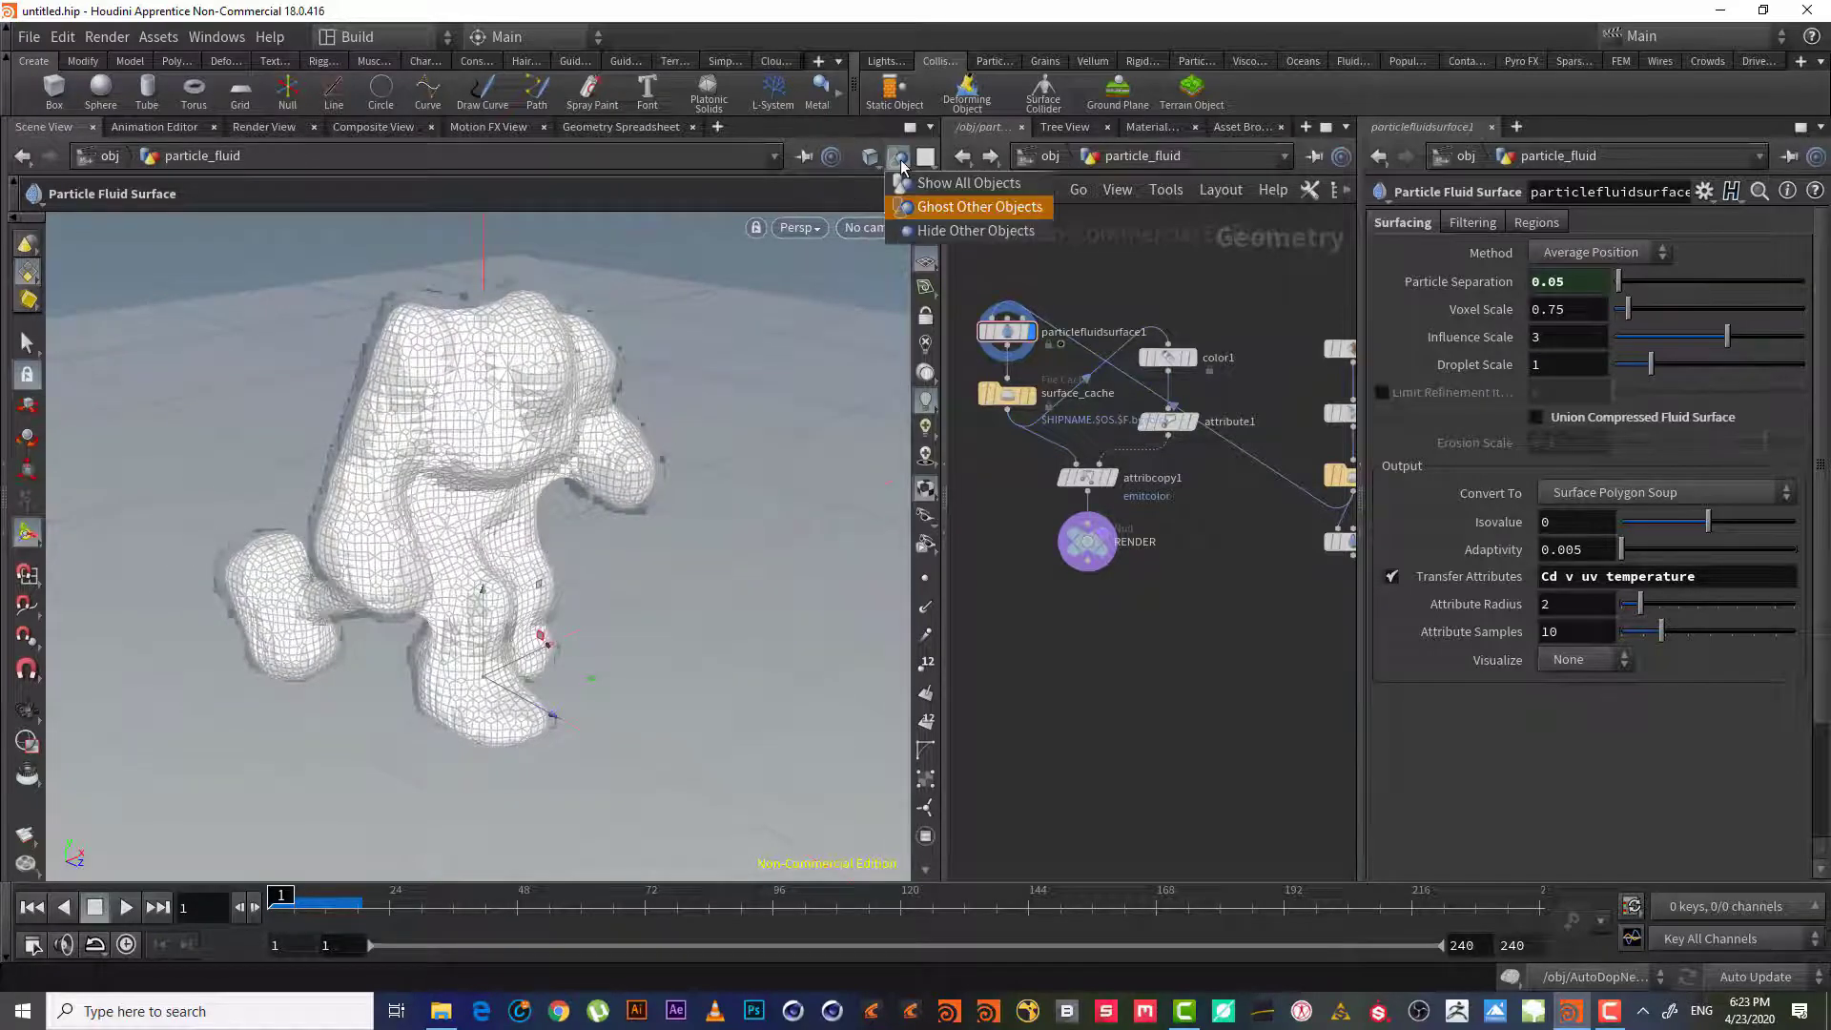
click(947, 233)
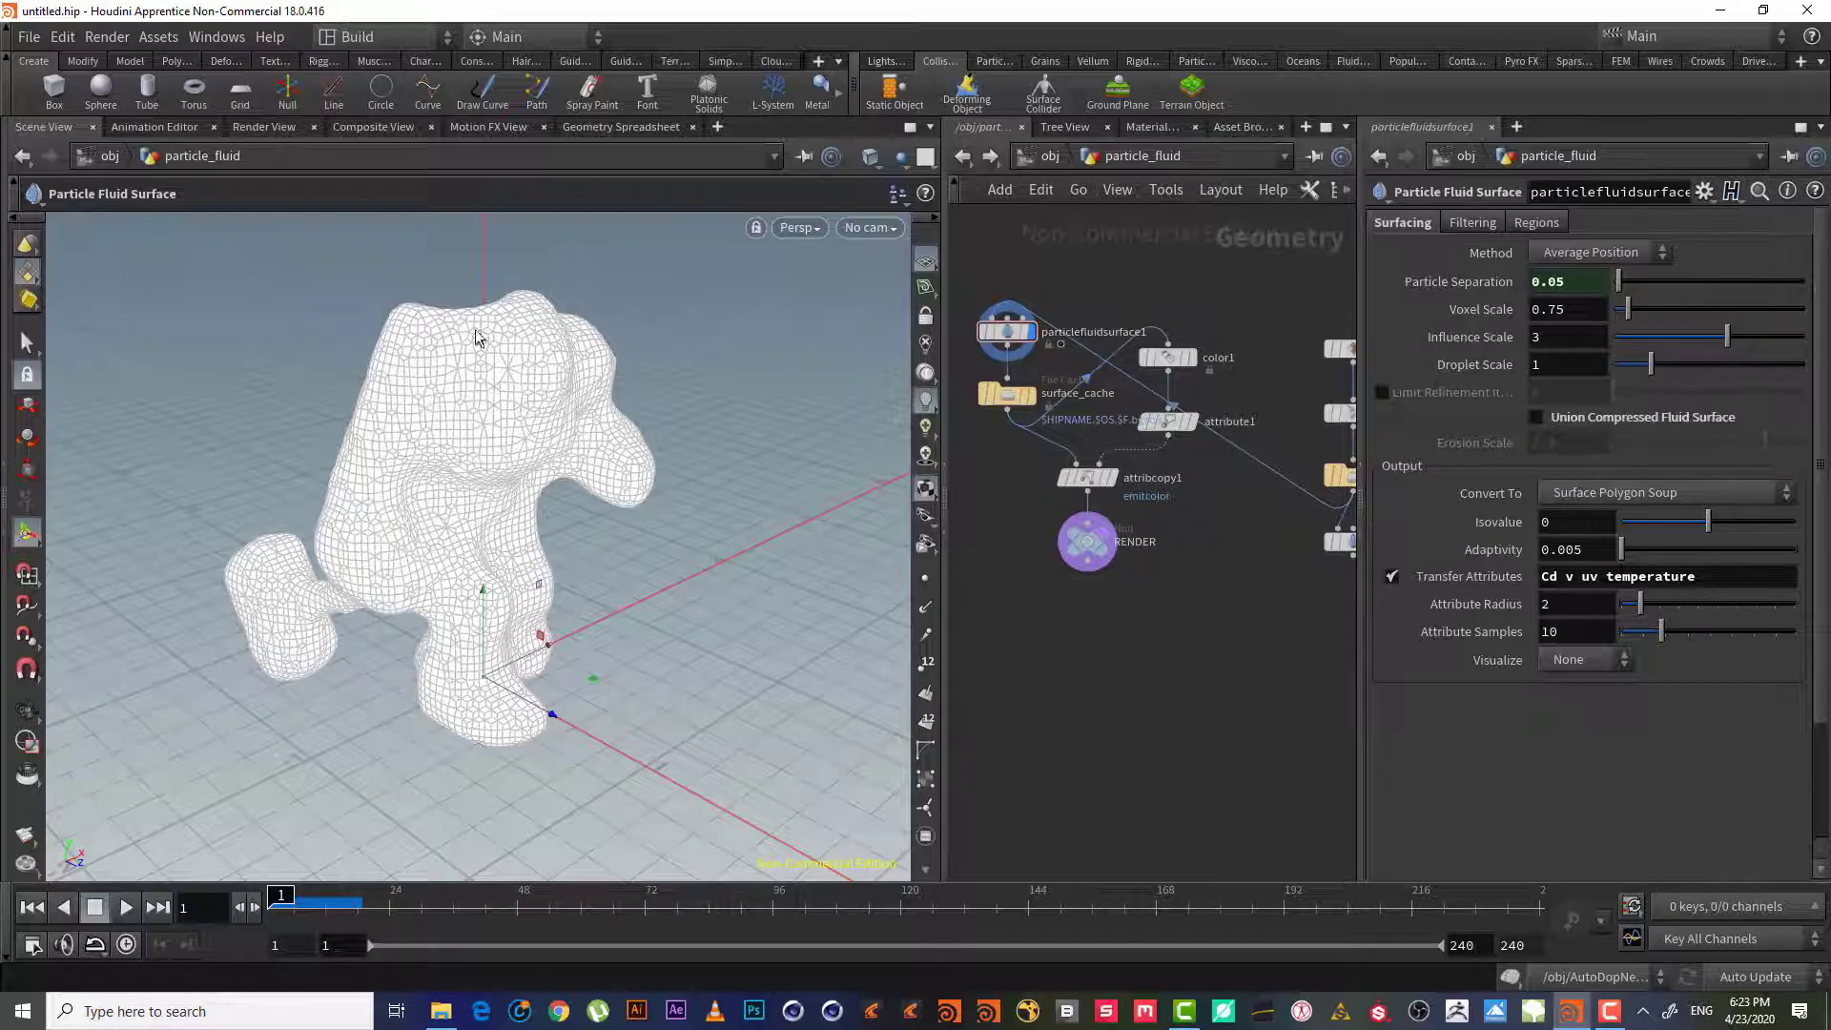
Play the simulation with the fluid surface mesh displayed and stop it at frame 23
middle_drag(1221, 294, 1188, 282)
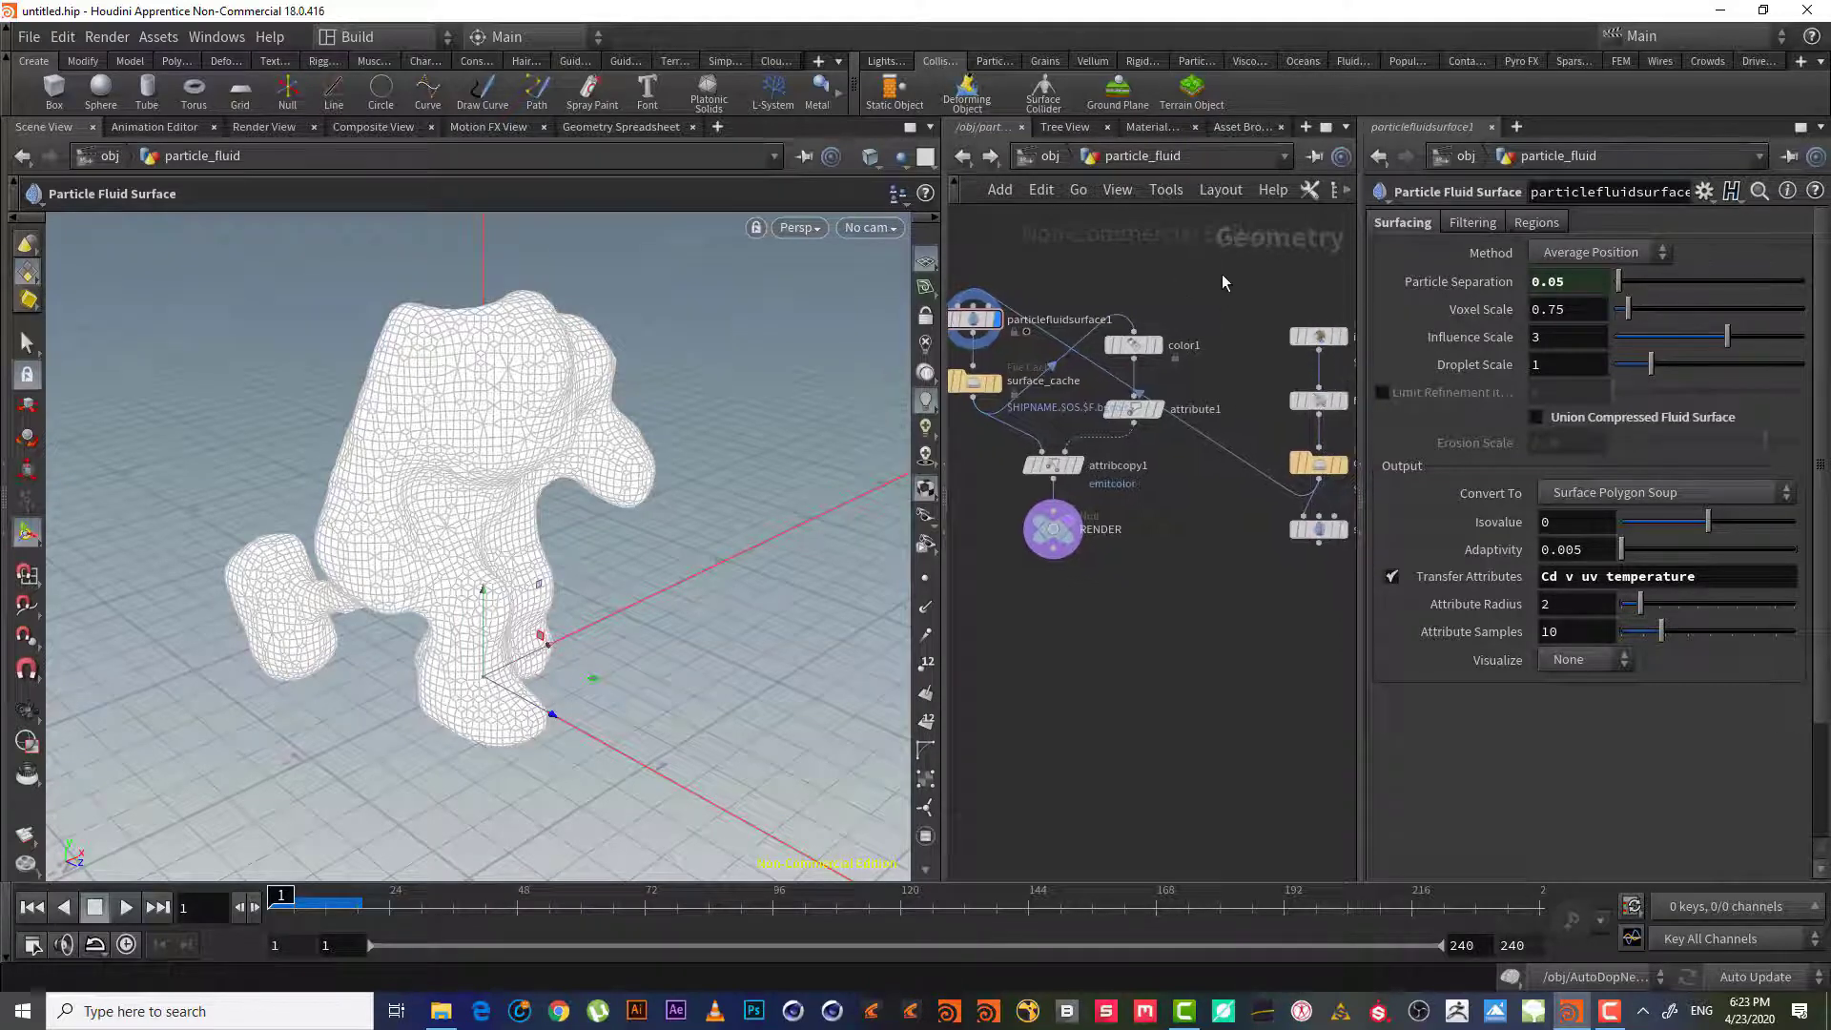
scroll(1222, 281, down, 2)
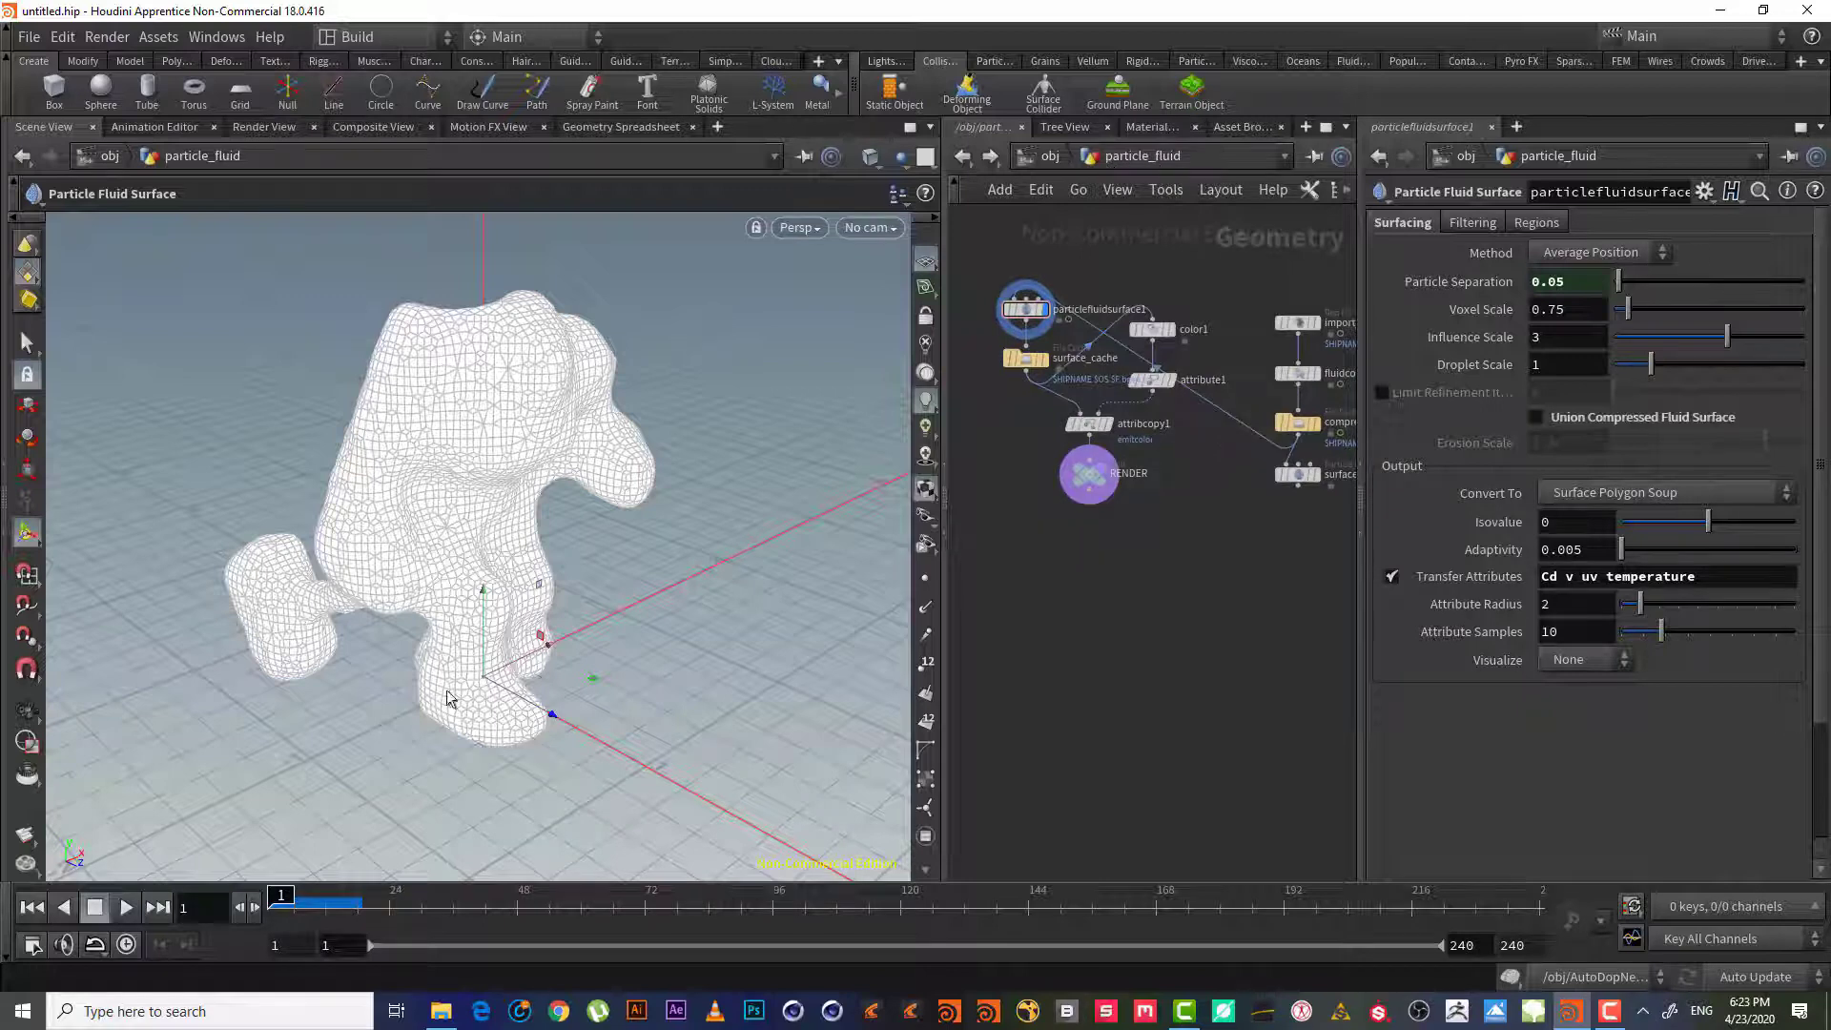
click(112, 908)
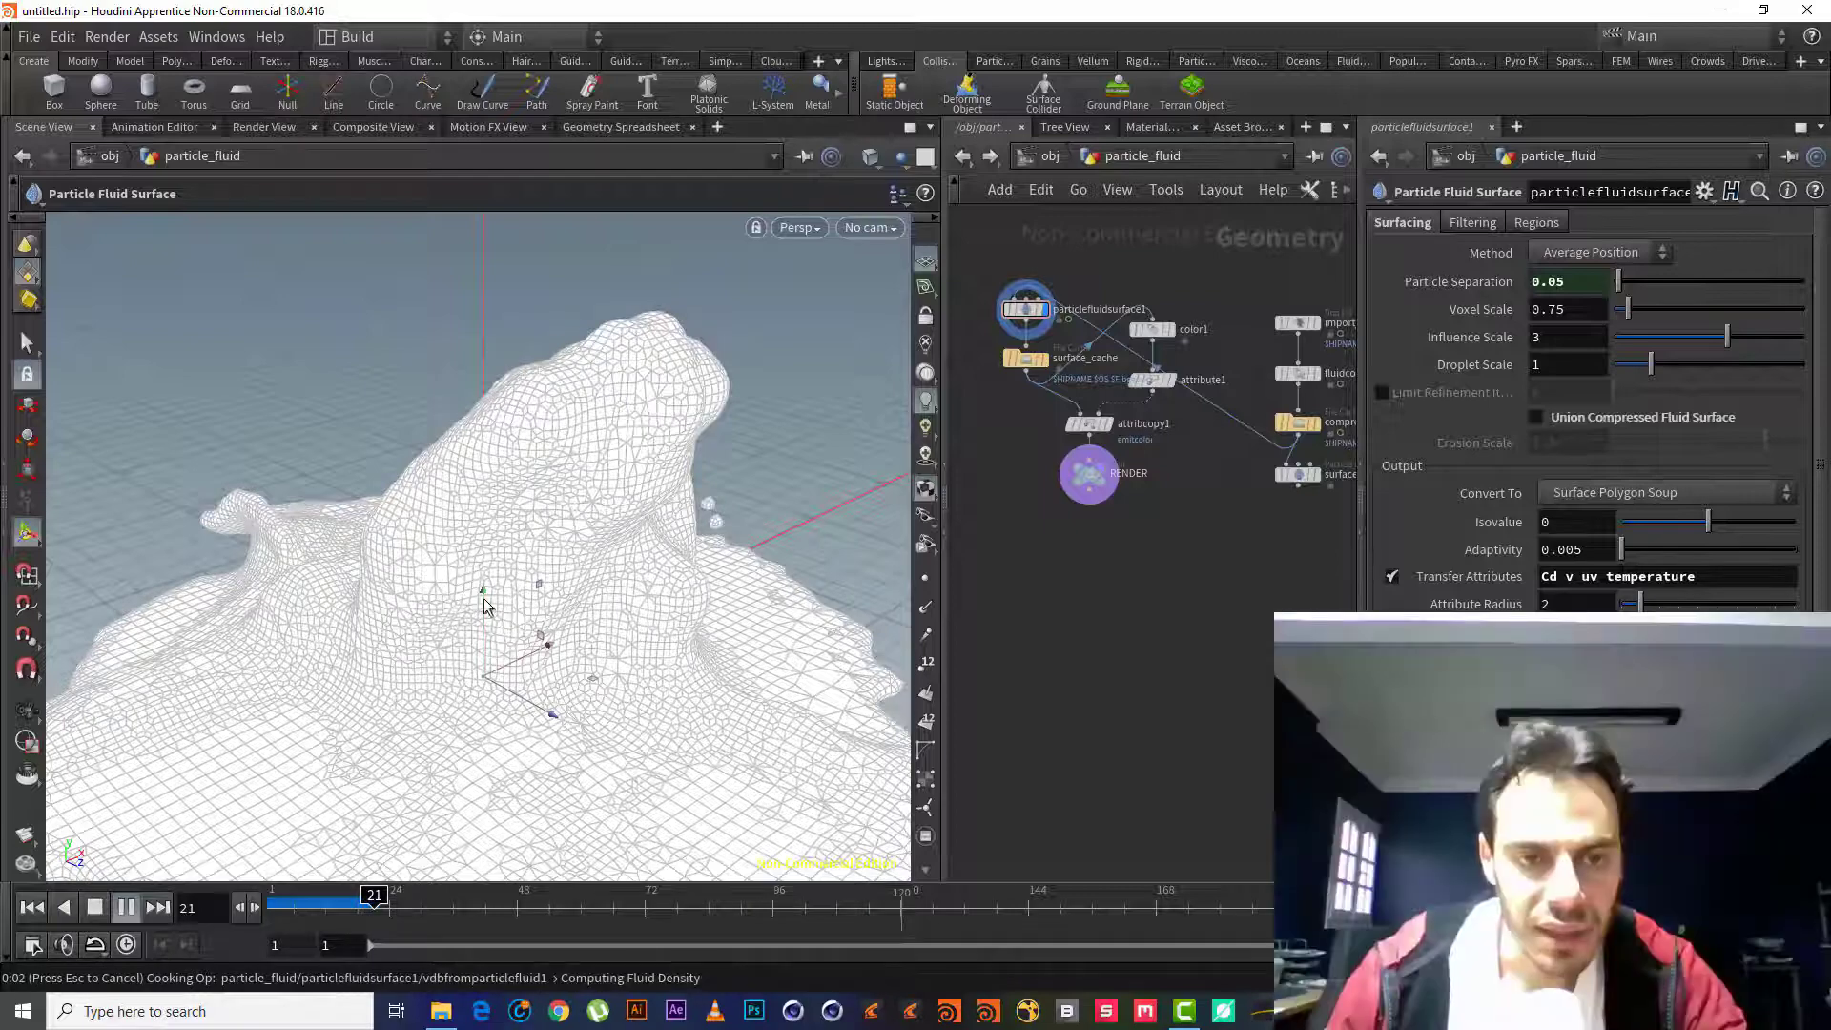
key(Escape)
alt+right_drag(494, 595, 365, 647)
key(Escape)
Examine the shape and spread of the fluid surface mesh at frame 23 from several angles
mouse_move(478, 634)
mouse_down()
mouse_move(490, 662)
mouse_move(465, 647)
mouse_up()
alt+right_drag(466, 647, 515, 646)
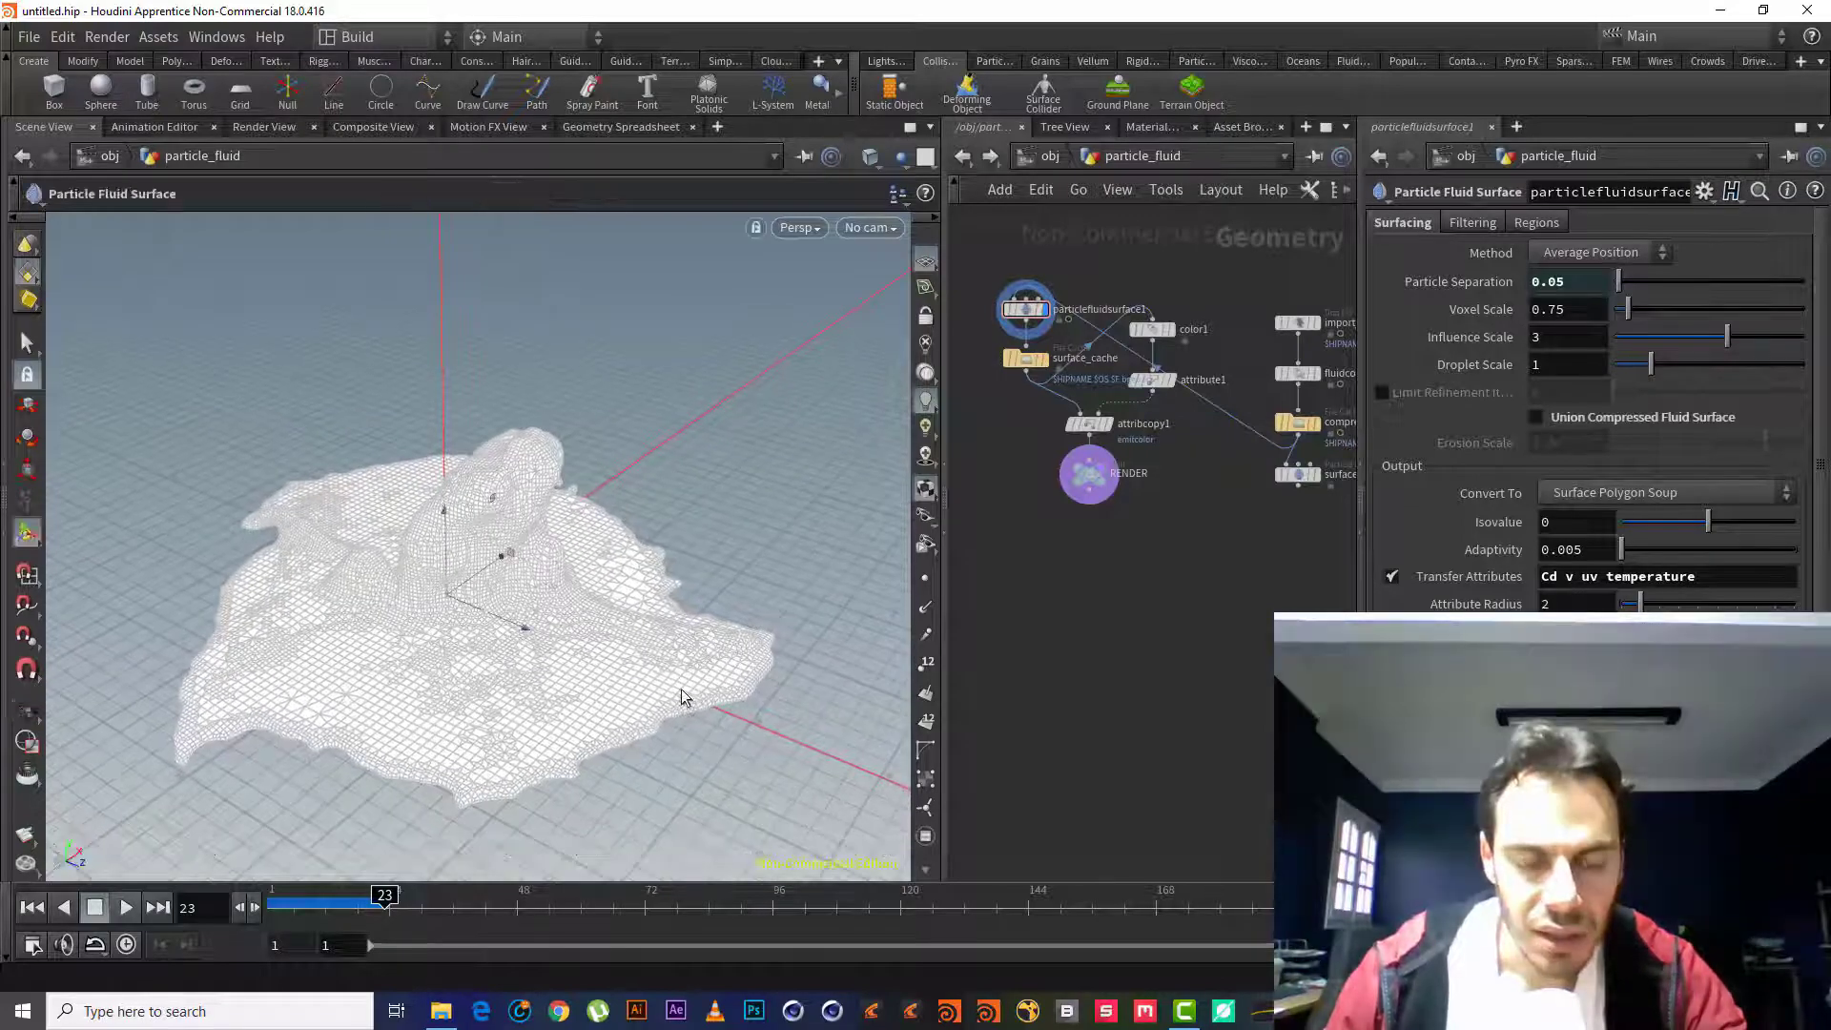
alt+right_drag(556, 580, 576, 679)
alt+middle_drag(576, 679, 551, 663)
drag(551, 663, 530, 657)
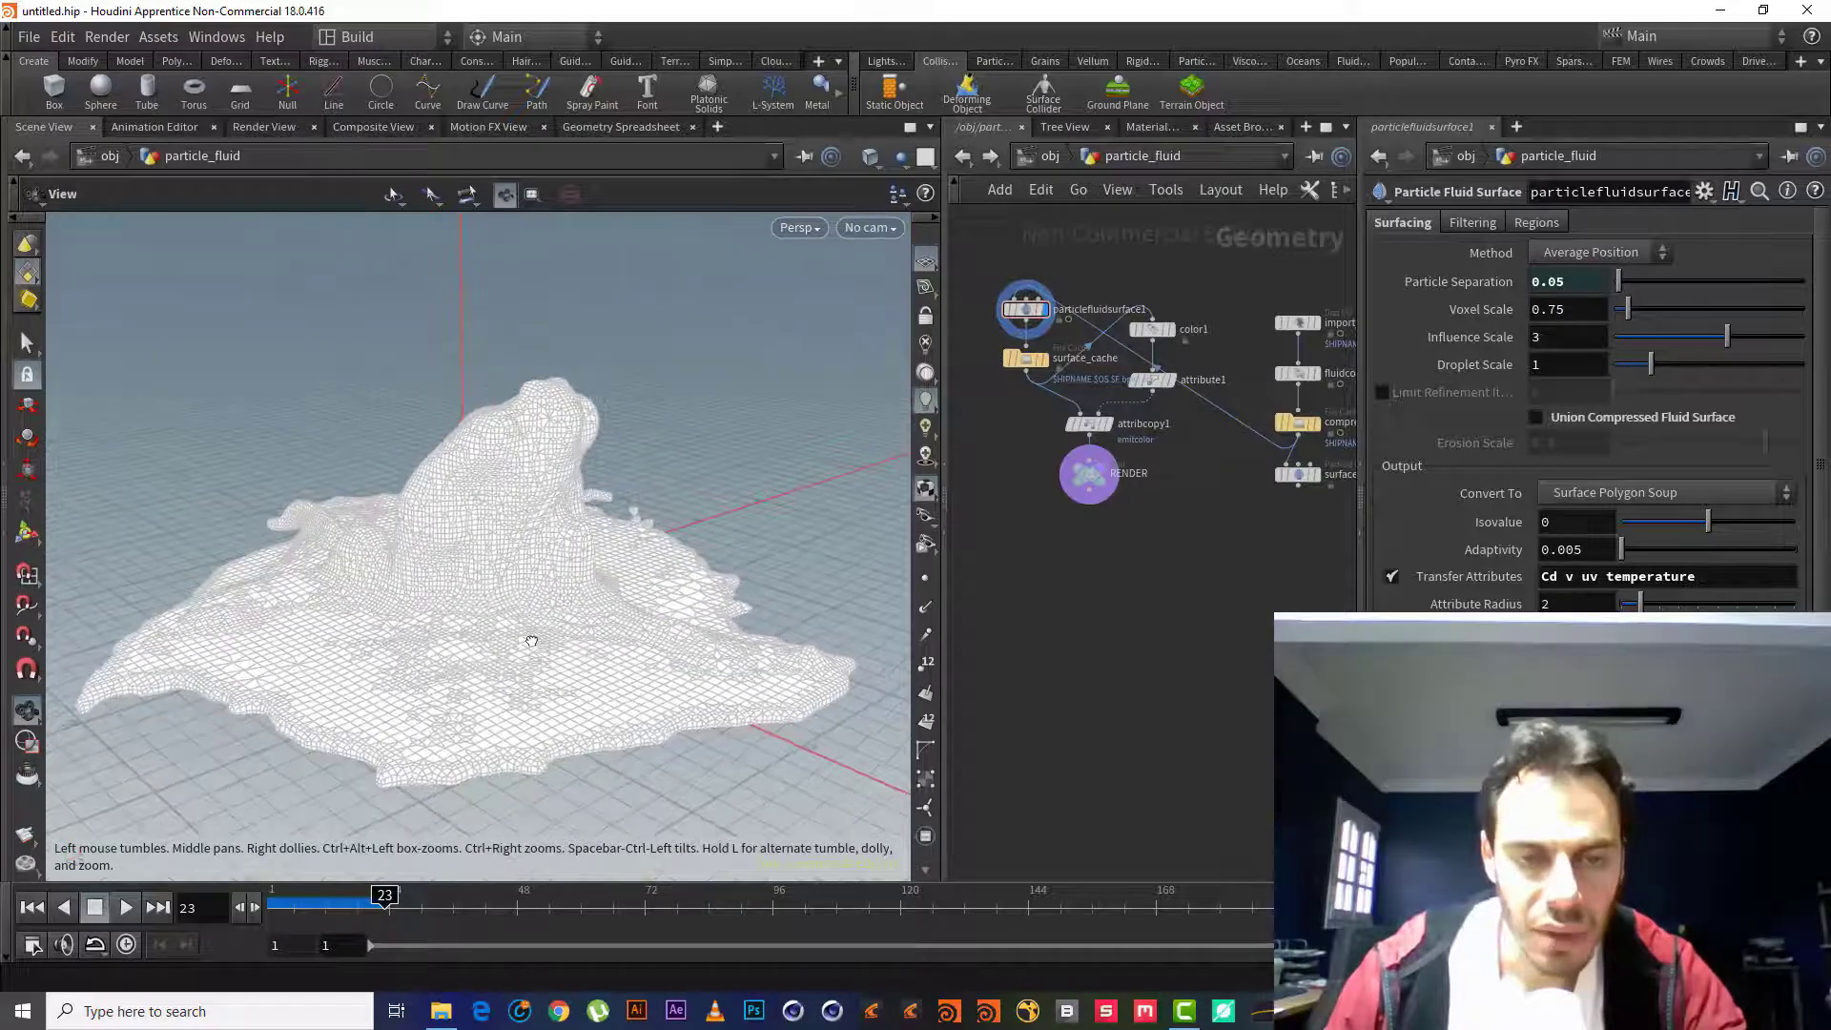
key(Return)
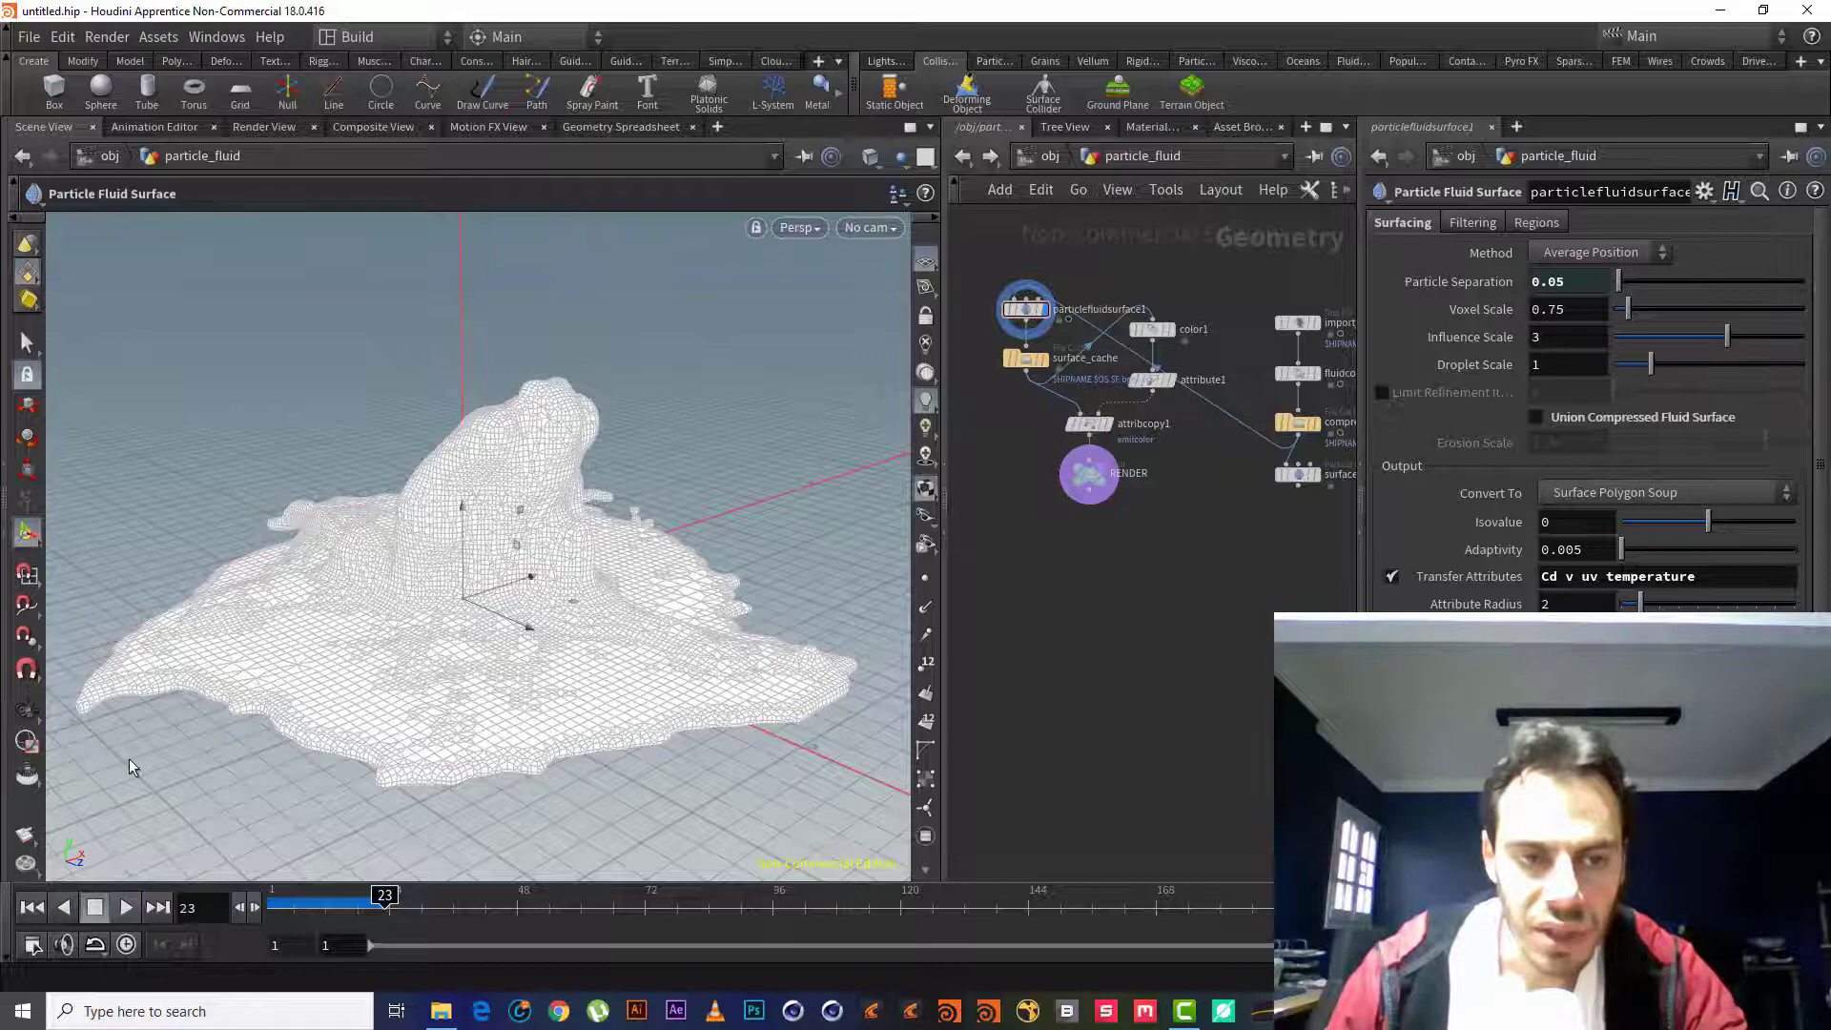
alt+right_drag(444, 598, 499, 607)
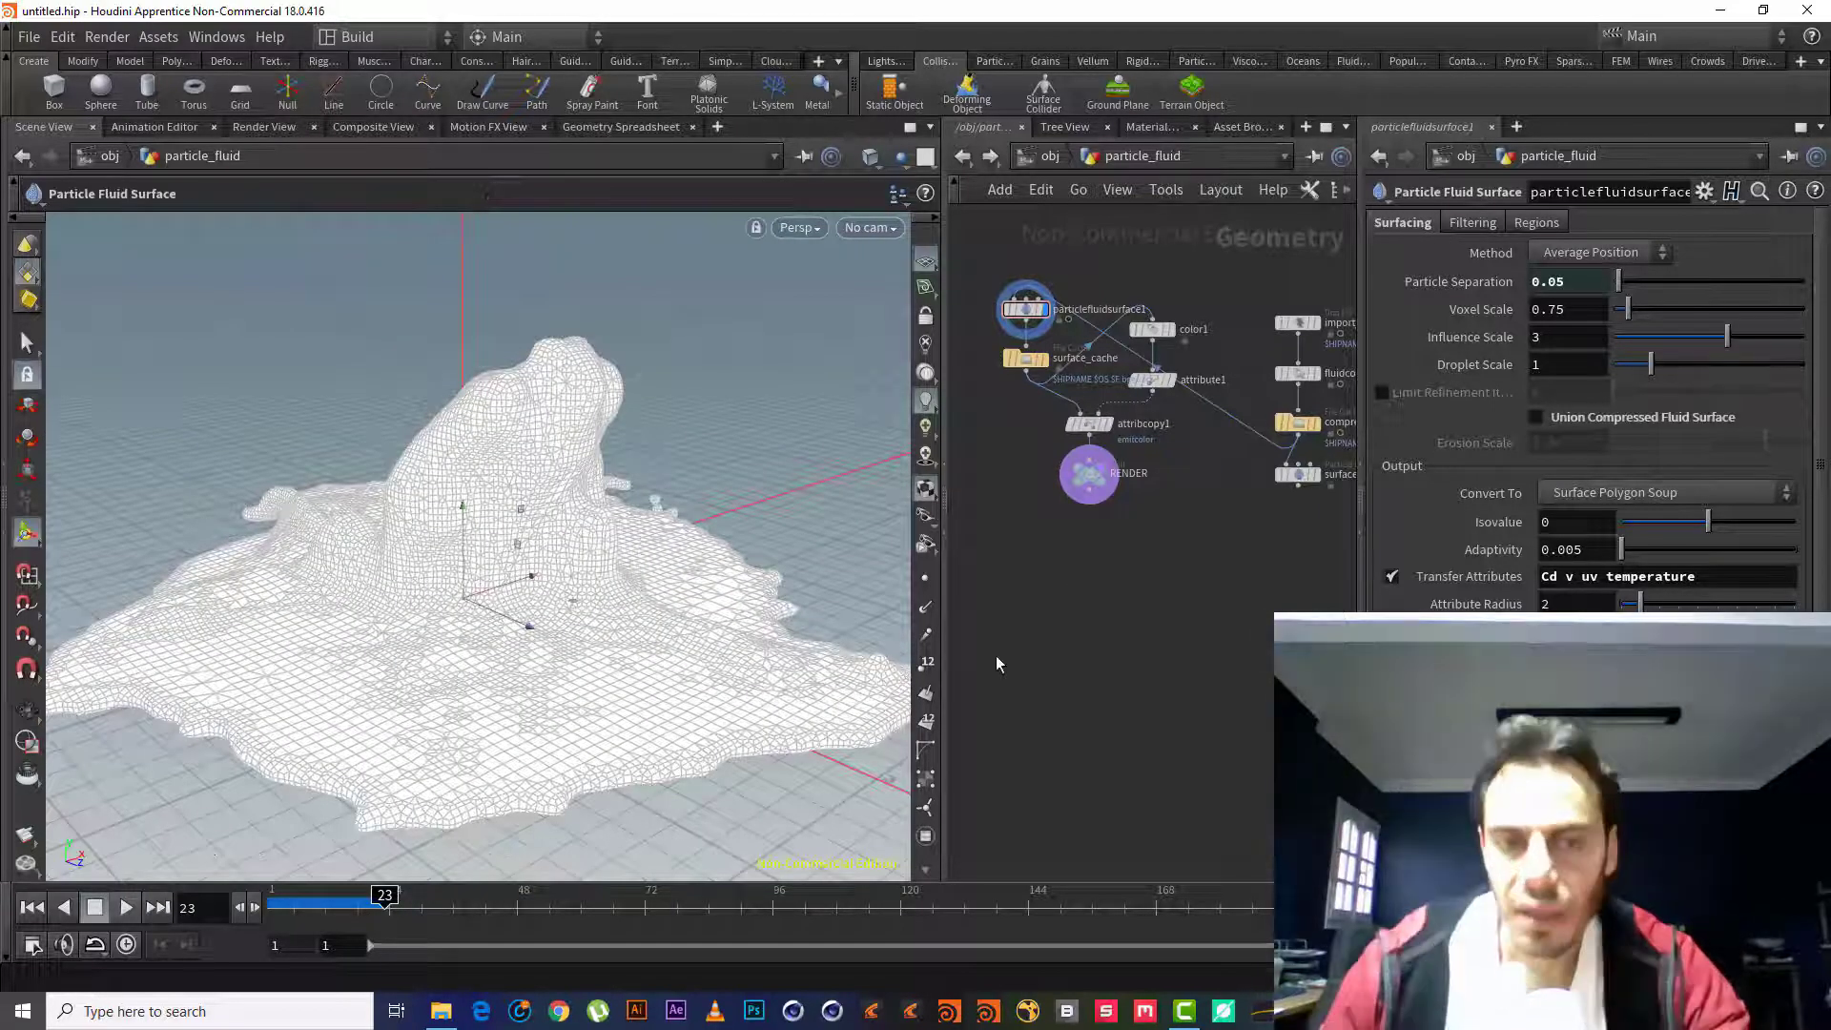